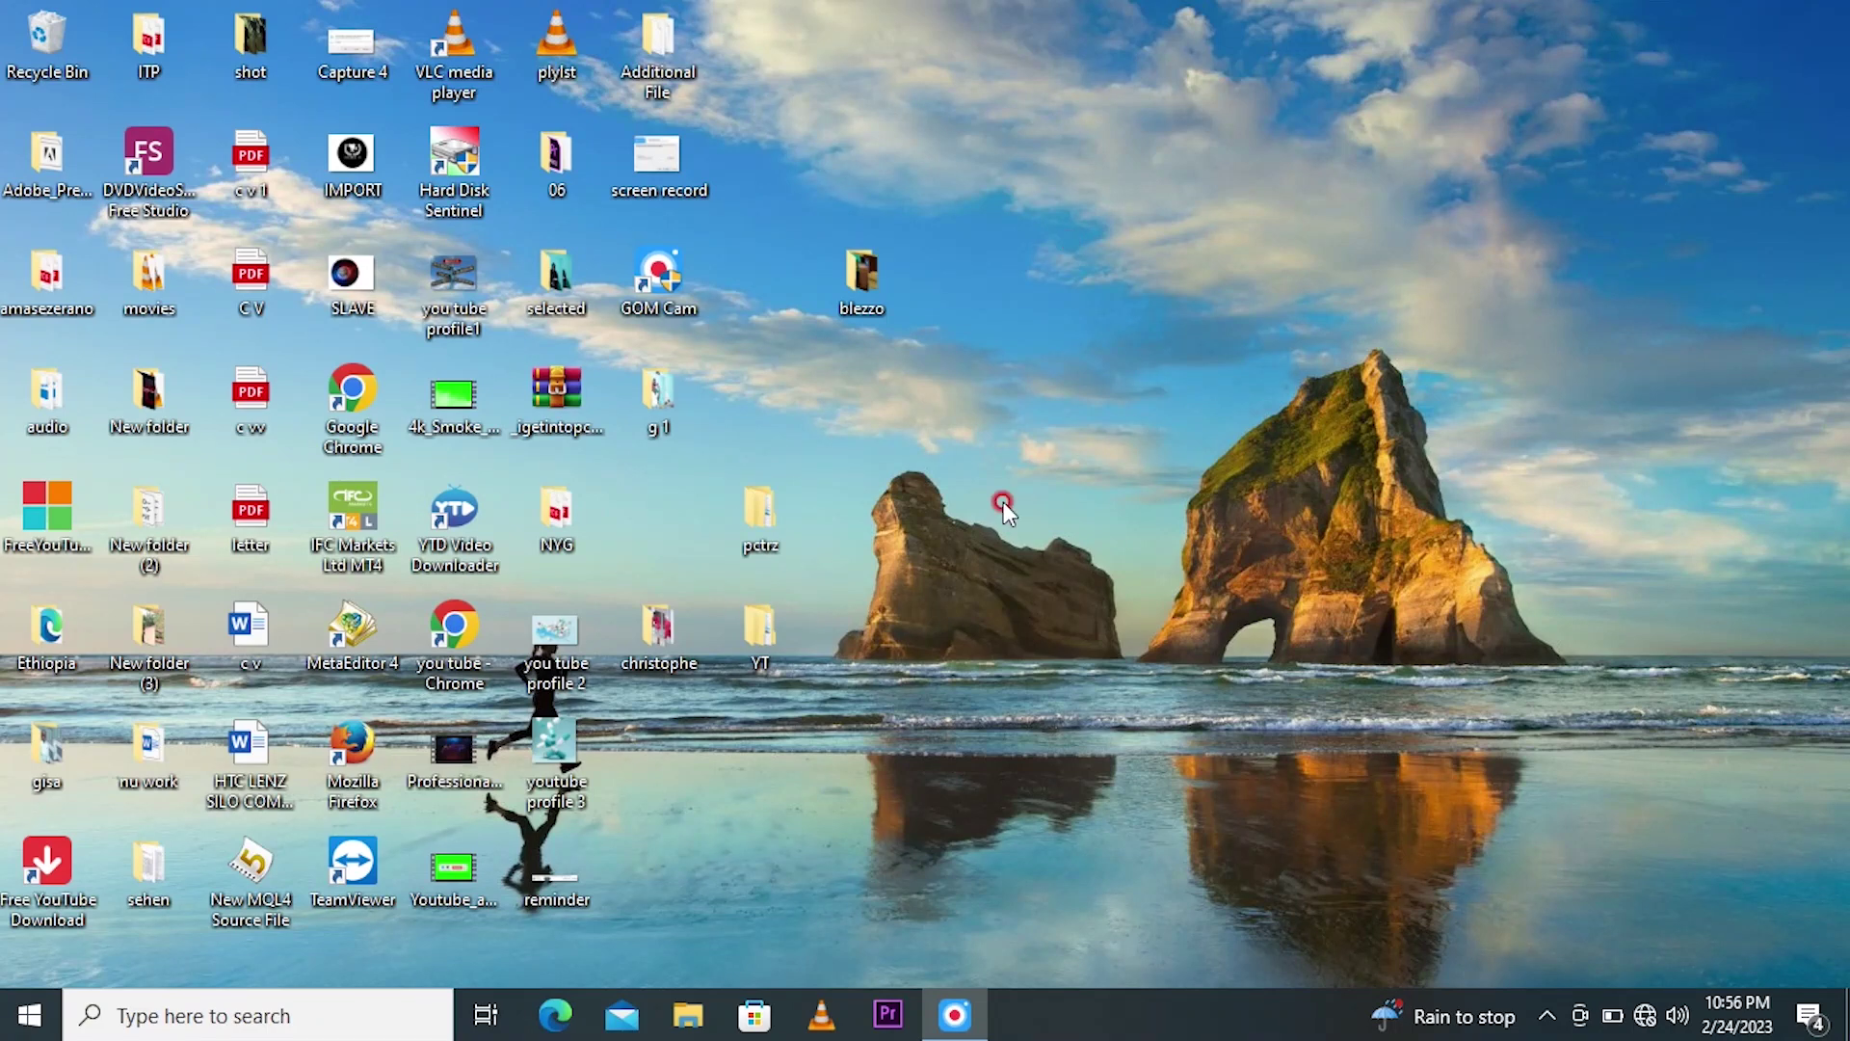
Launch Premiere Pro 2020, continue past the compatibility warning, and start a new project.
click(883, 1012)
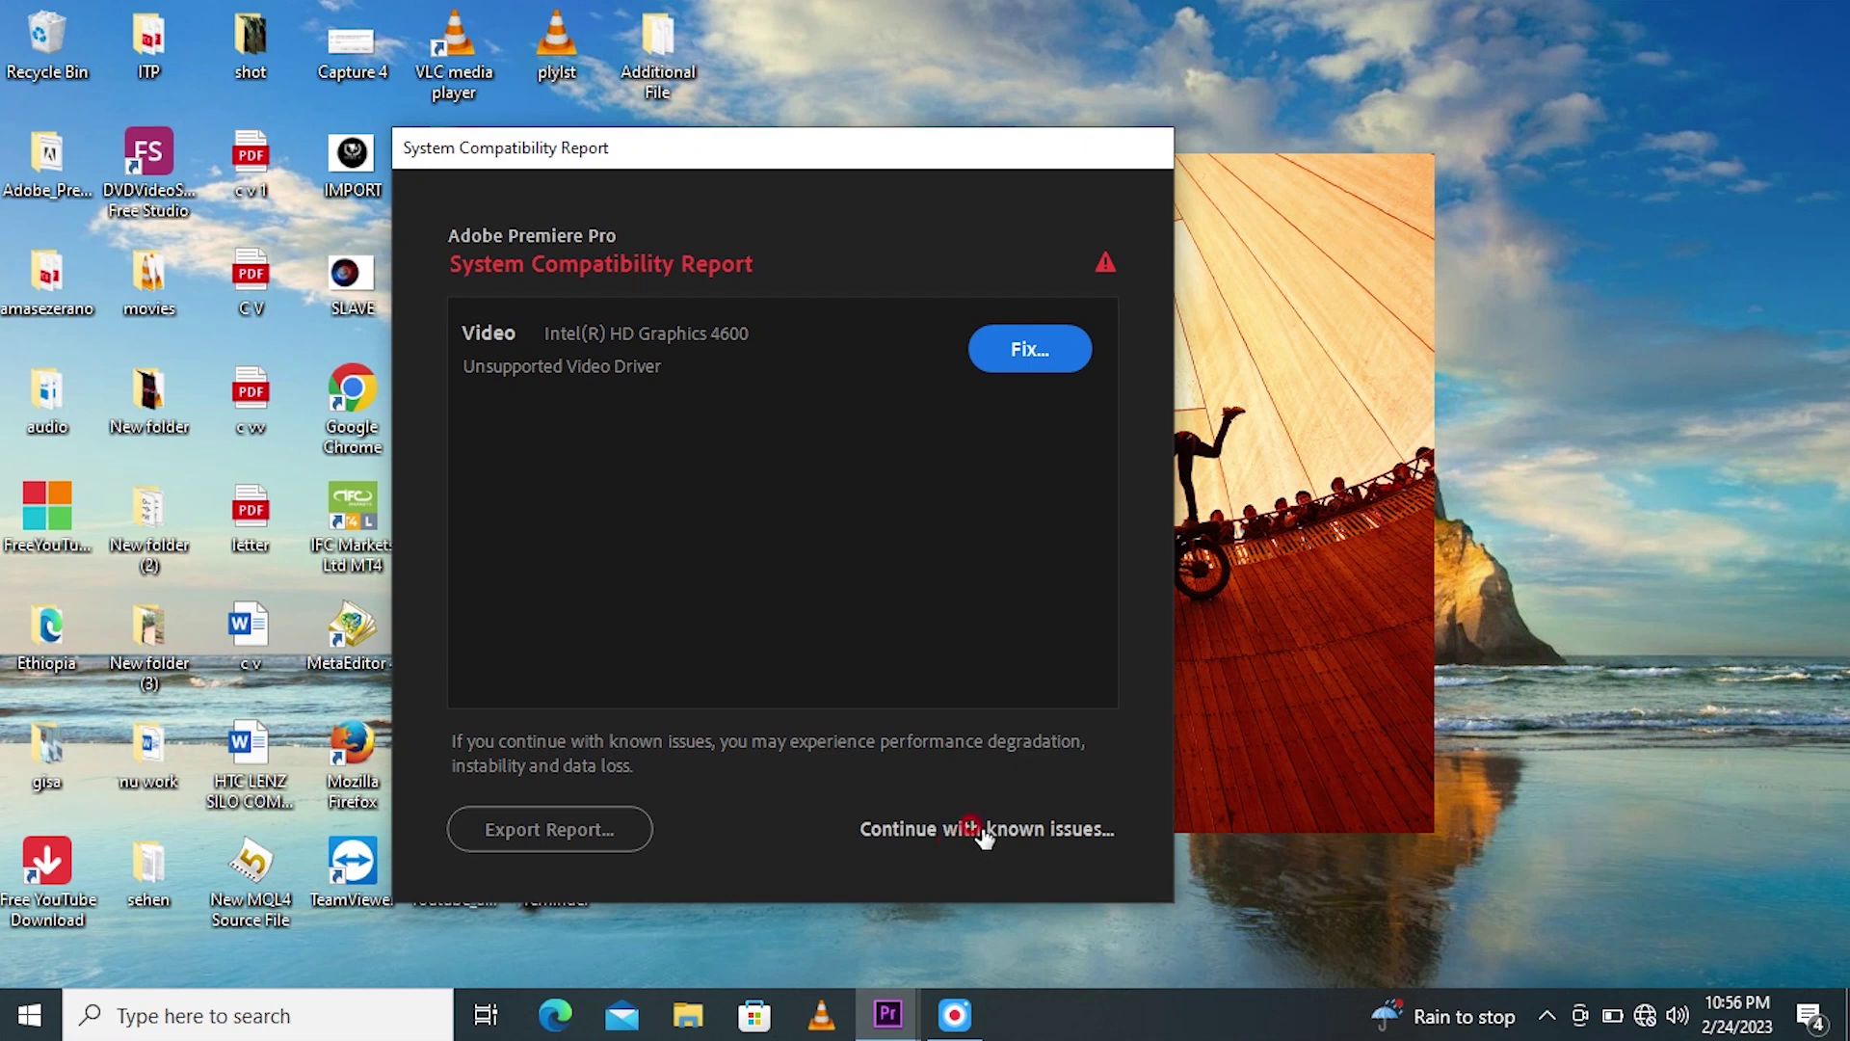
click(973, 829)
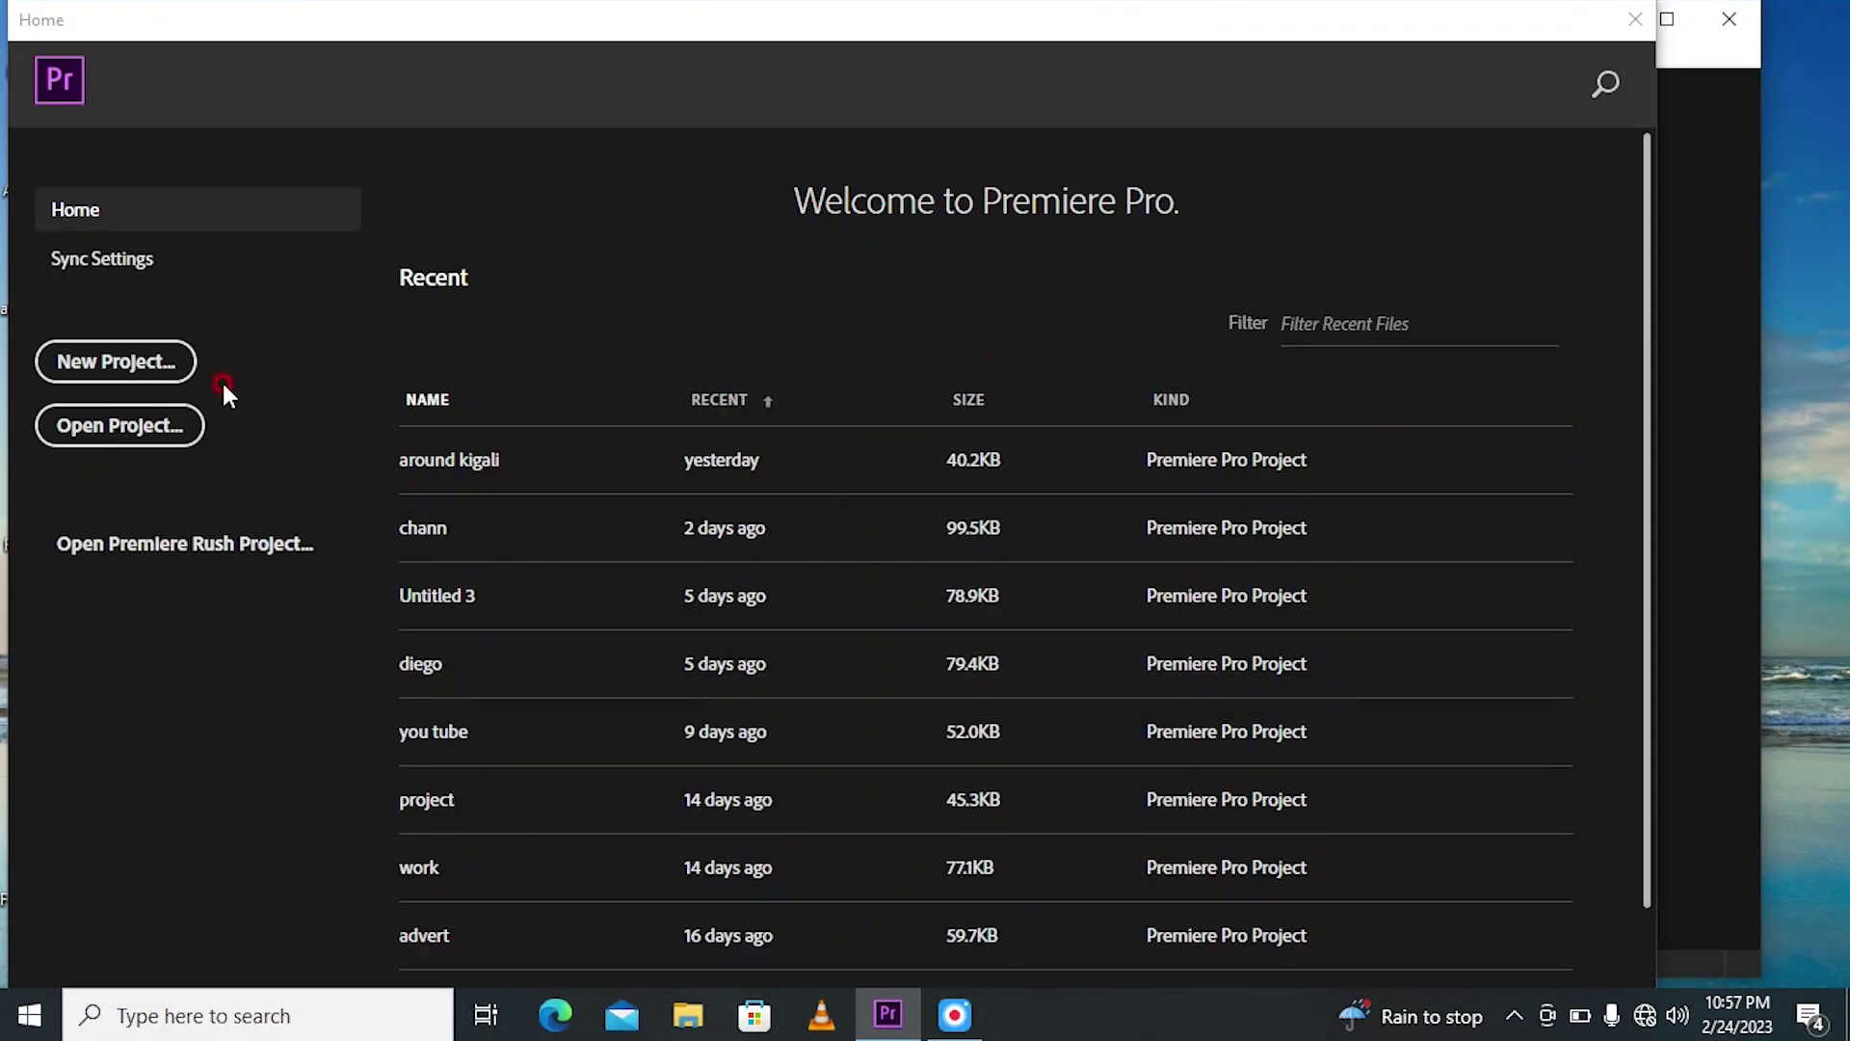
click(113, 360)
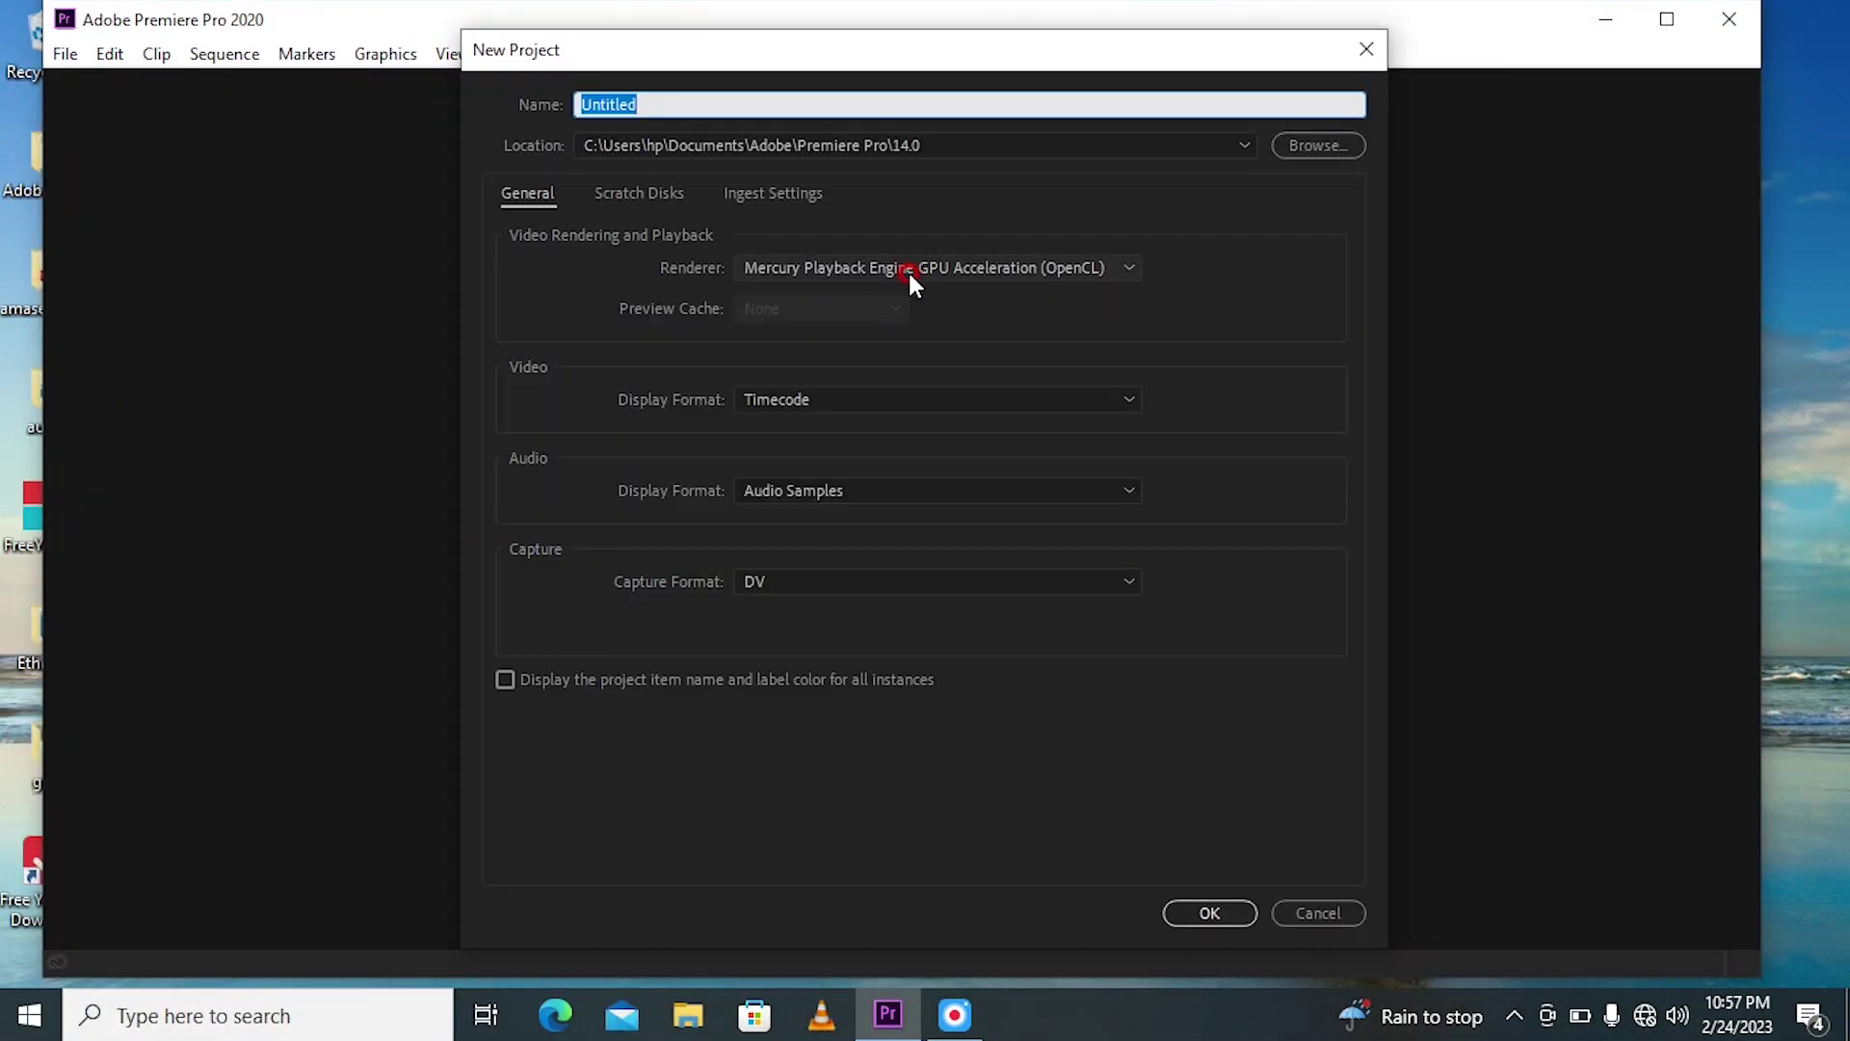
Create the new project named 'export lesson' and maximize the program window.
text(ex)
text(port )
text(lr)
text(ess)
text(on)
key(Return)
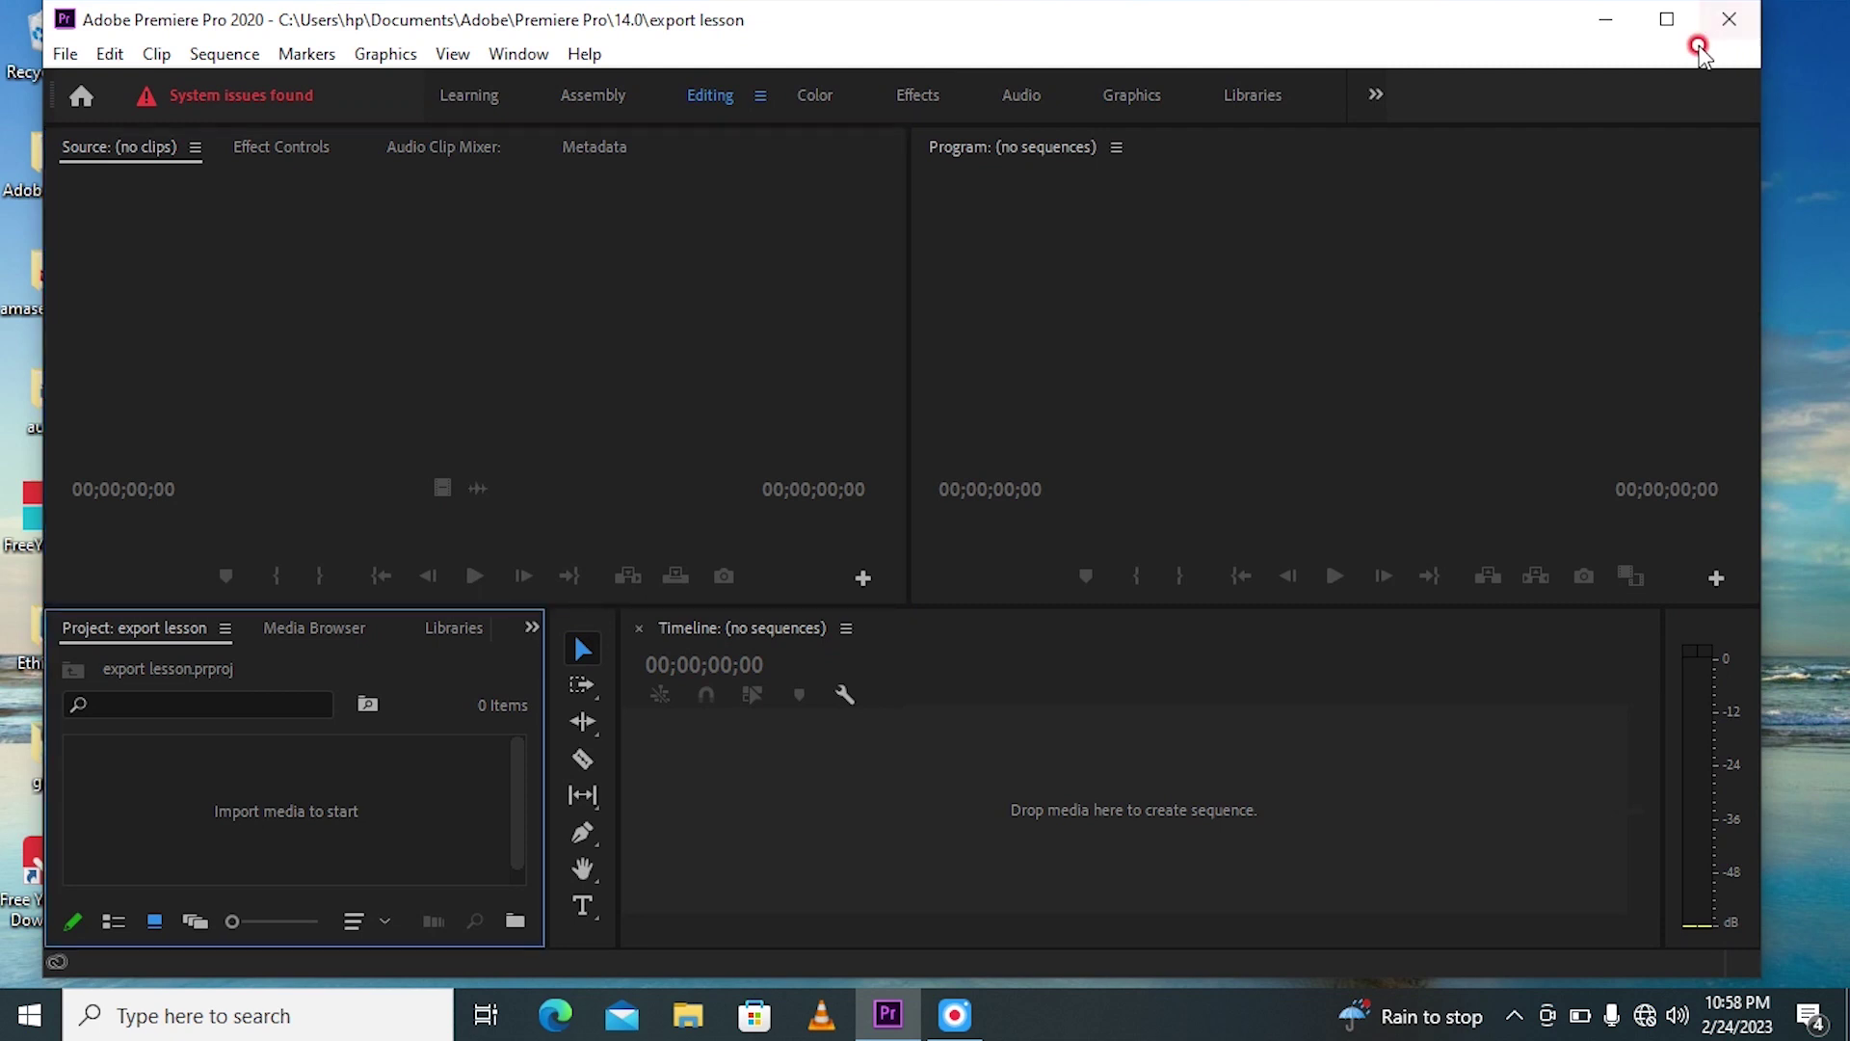
click(1666, 26)
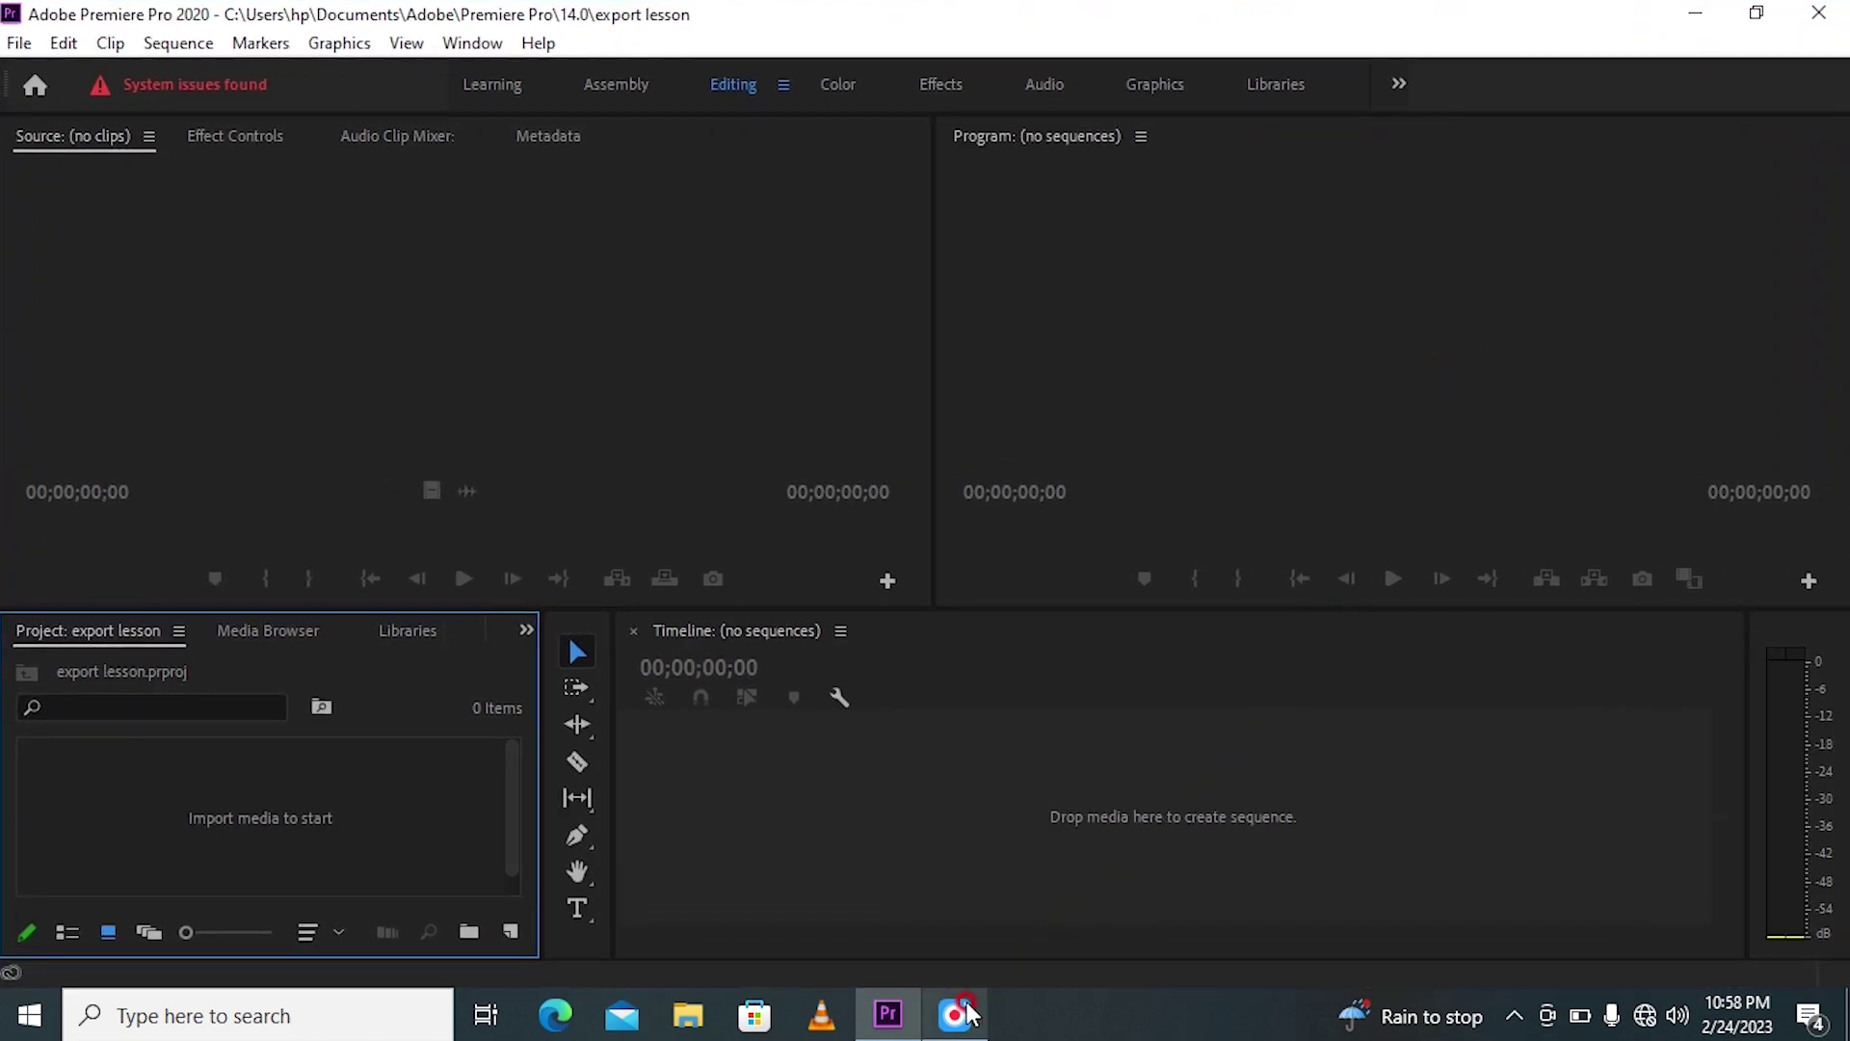
Maximize the Premiere Pro window and bring up the Import dialog from the Project panel.
mouse_move(969, 1011)
mouse_move(969, 938)
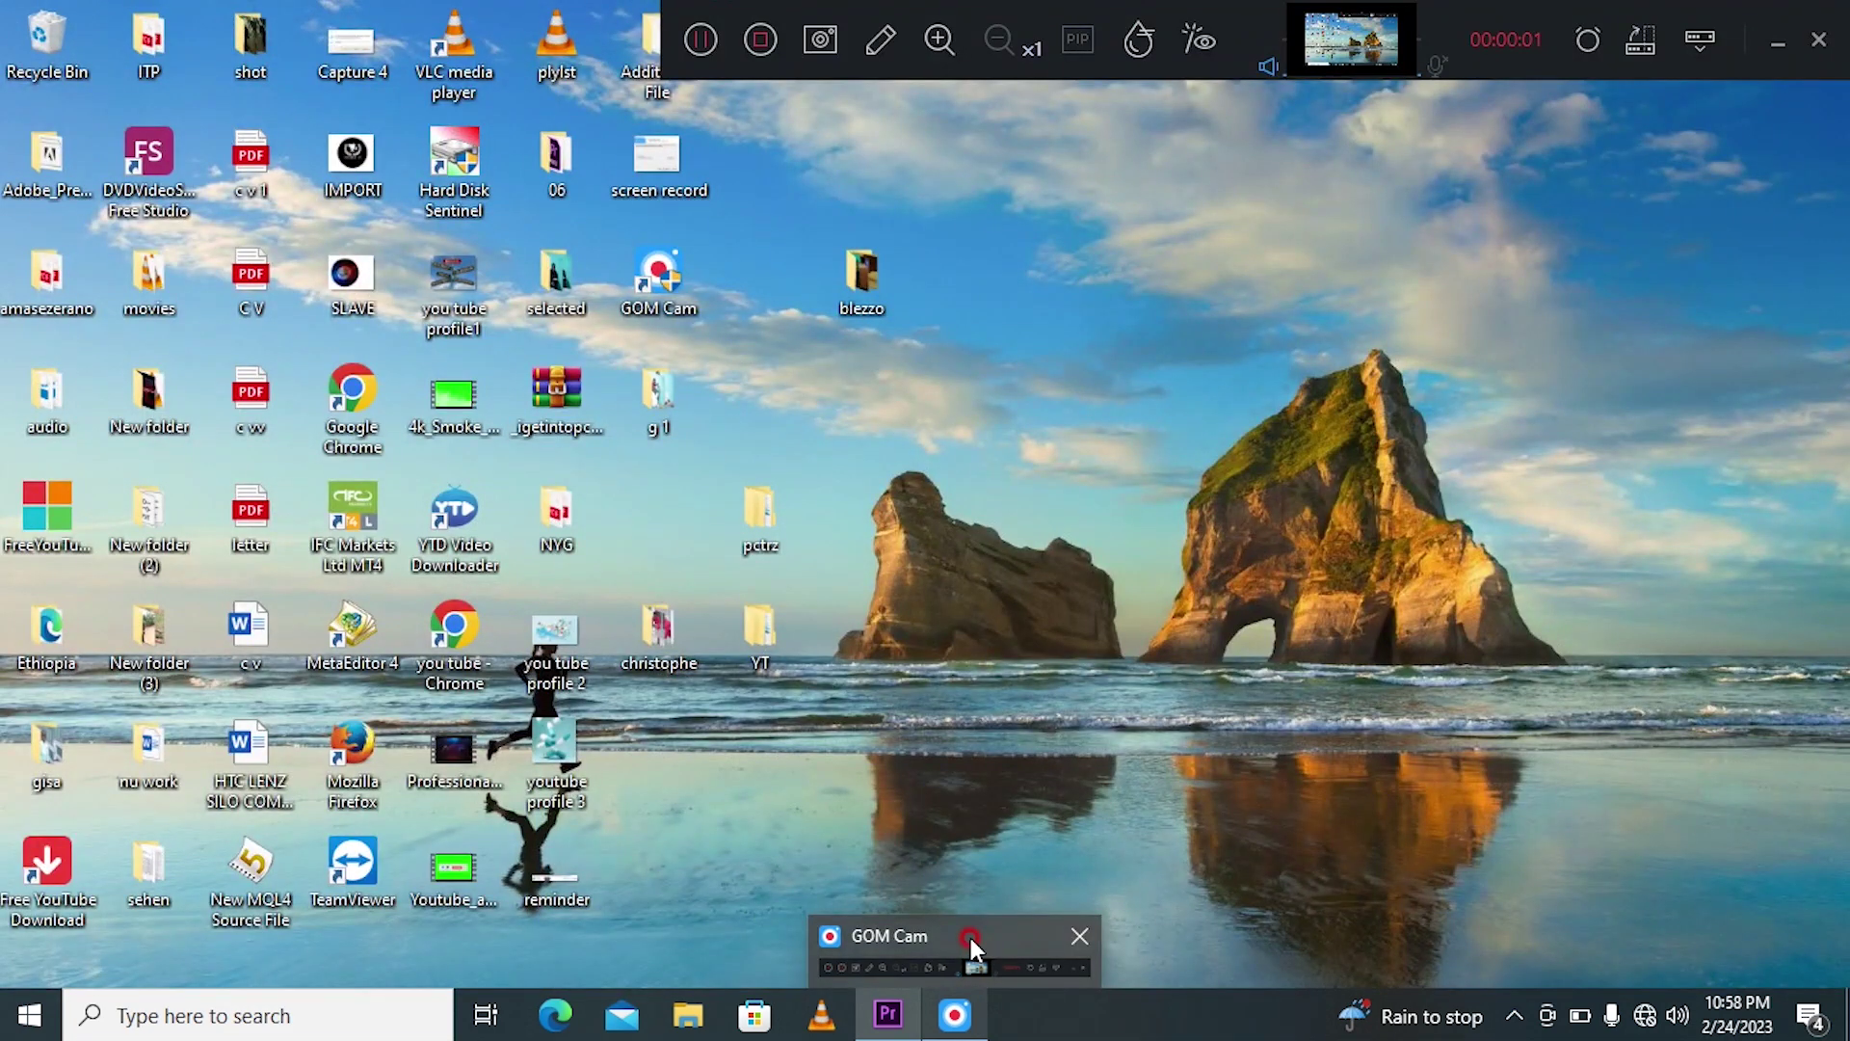
click(969, 939)
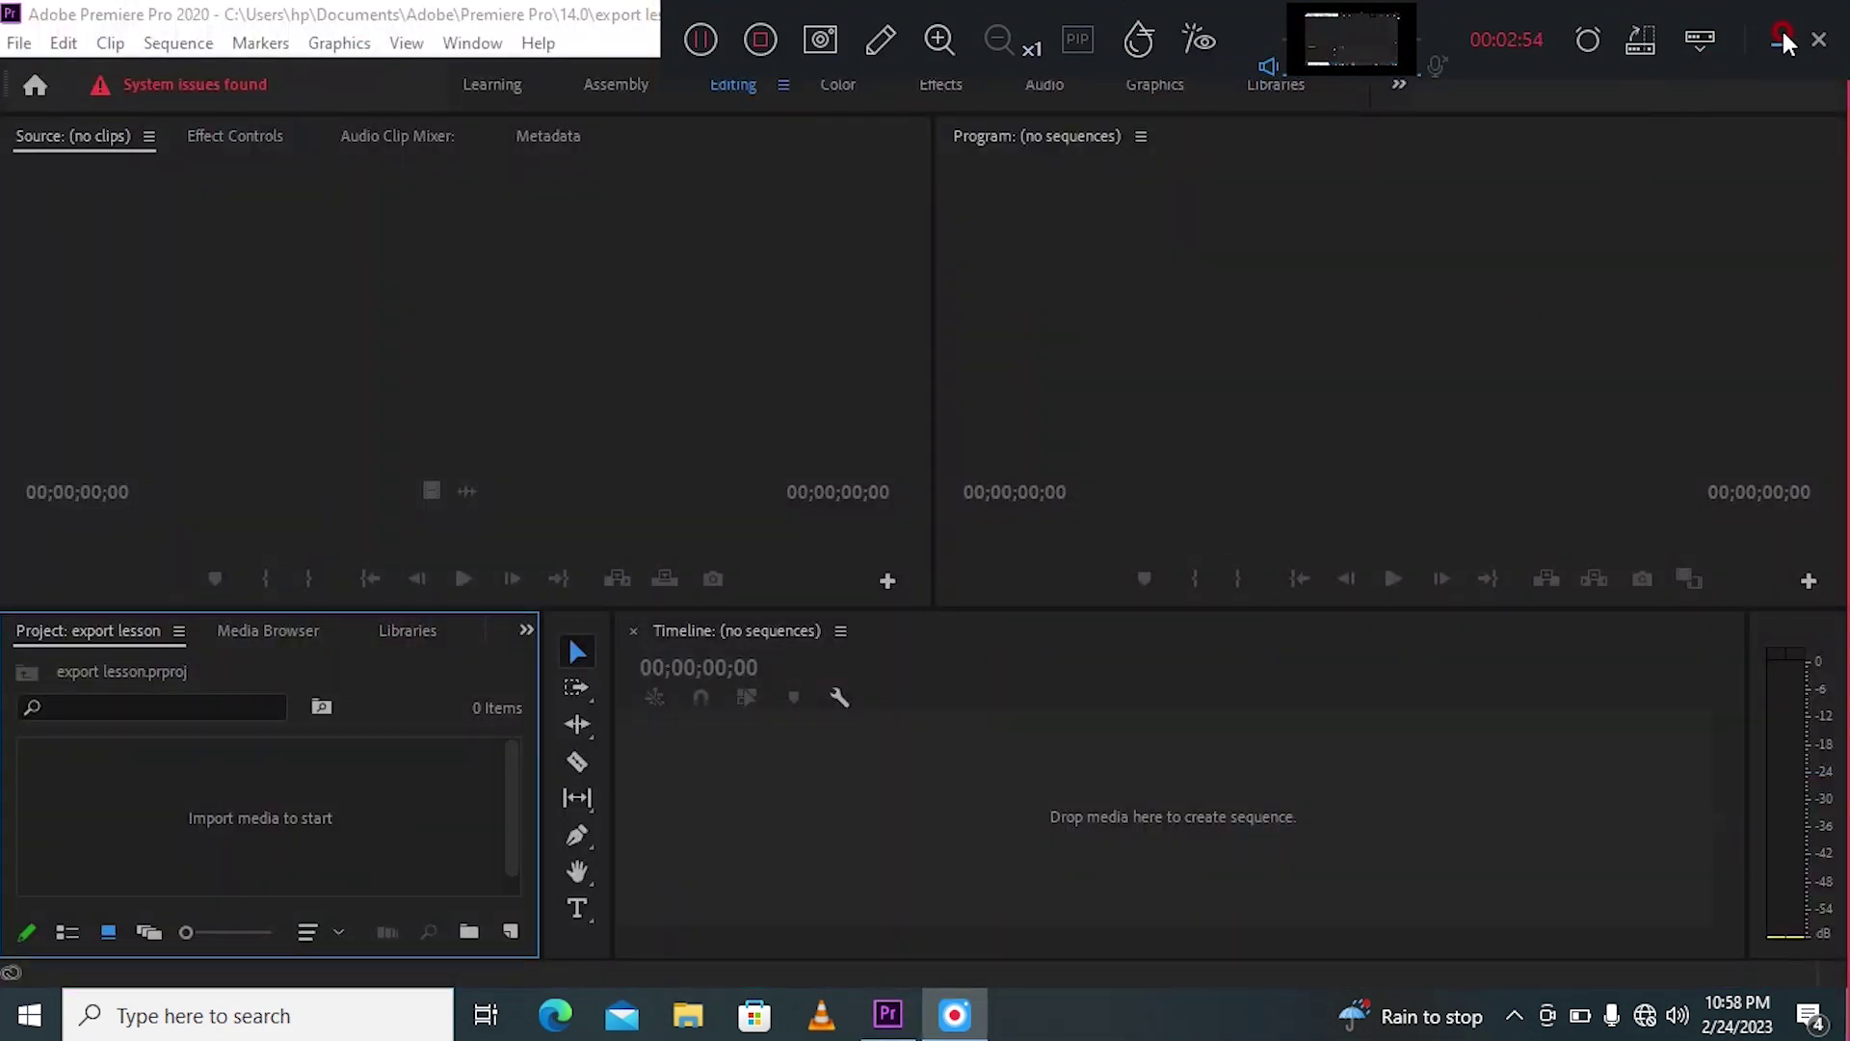
click(1781, 27)
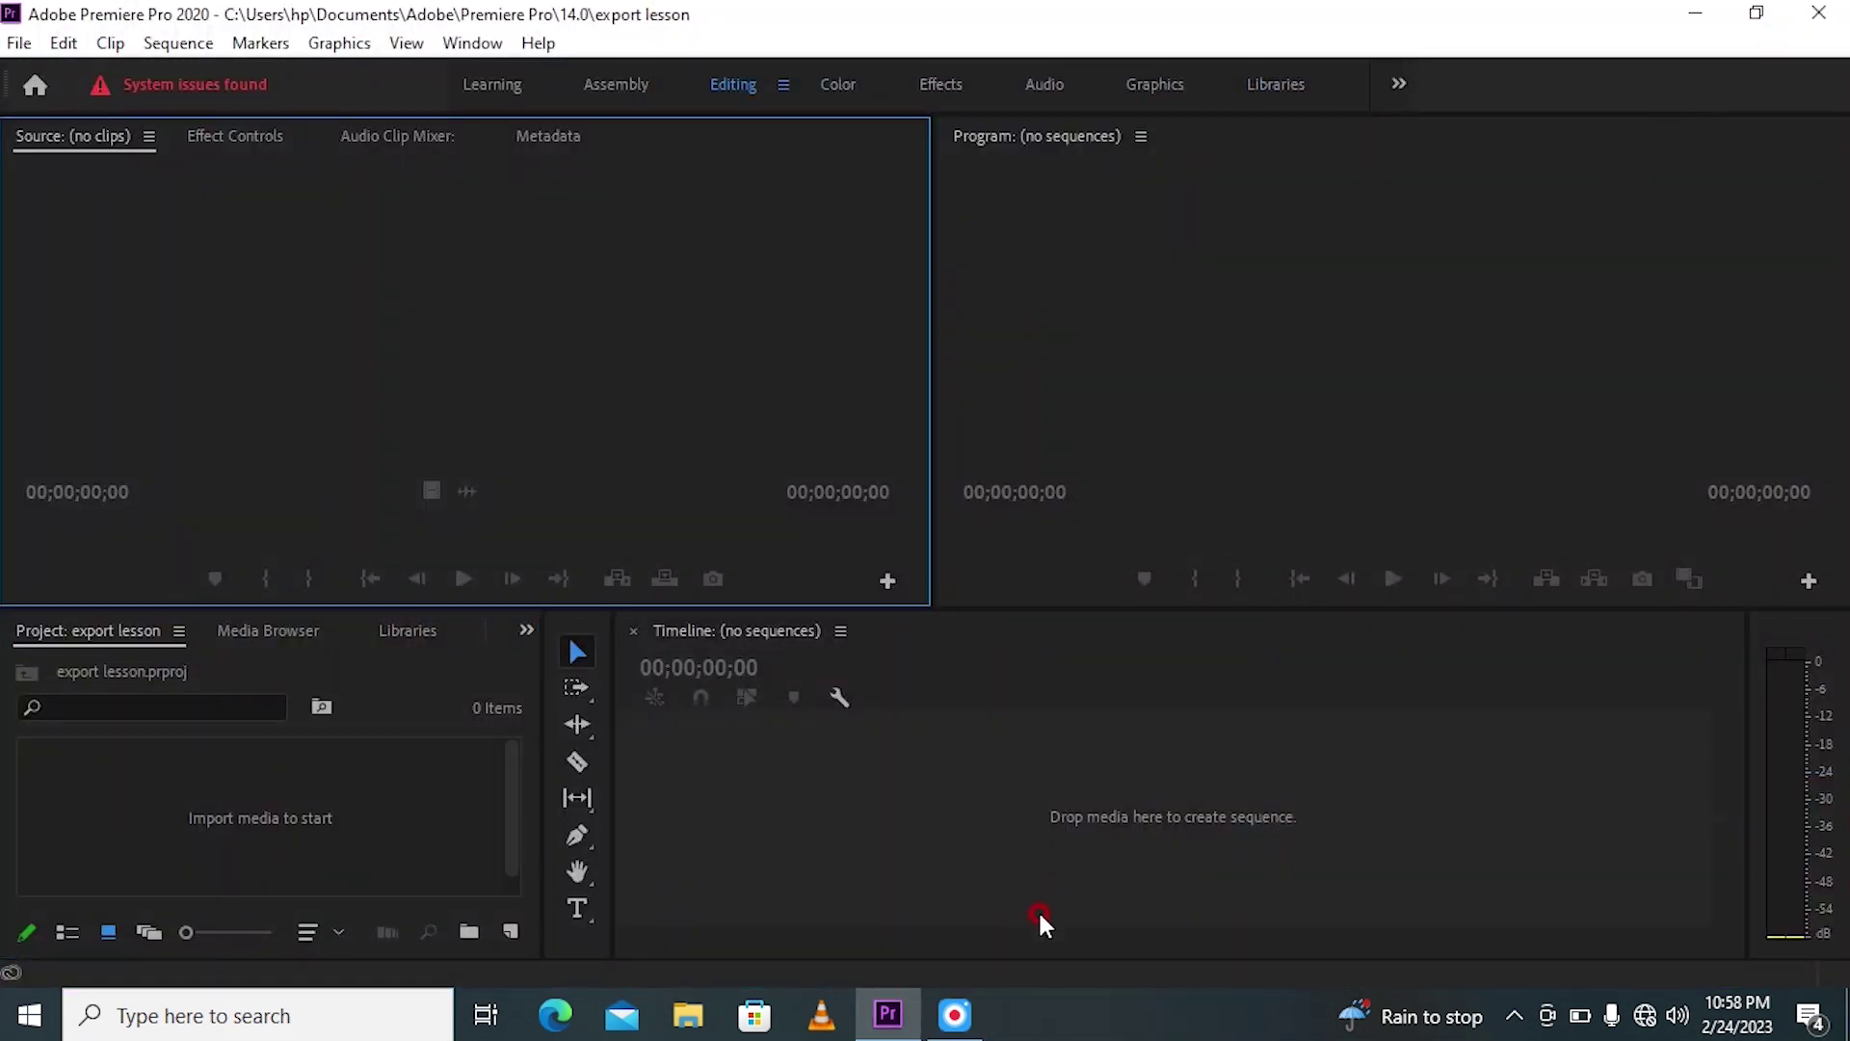
mouse_move(955, 1012)
drag(509, 795, 511, 833)
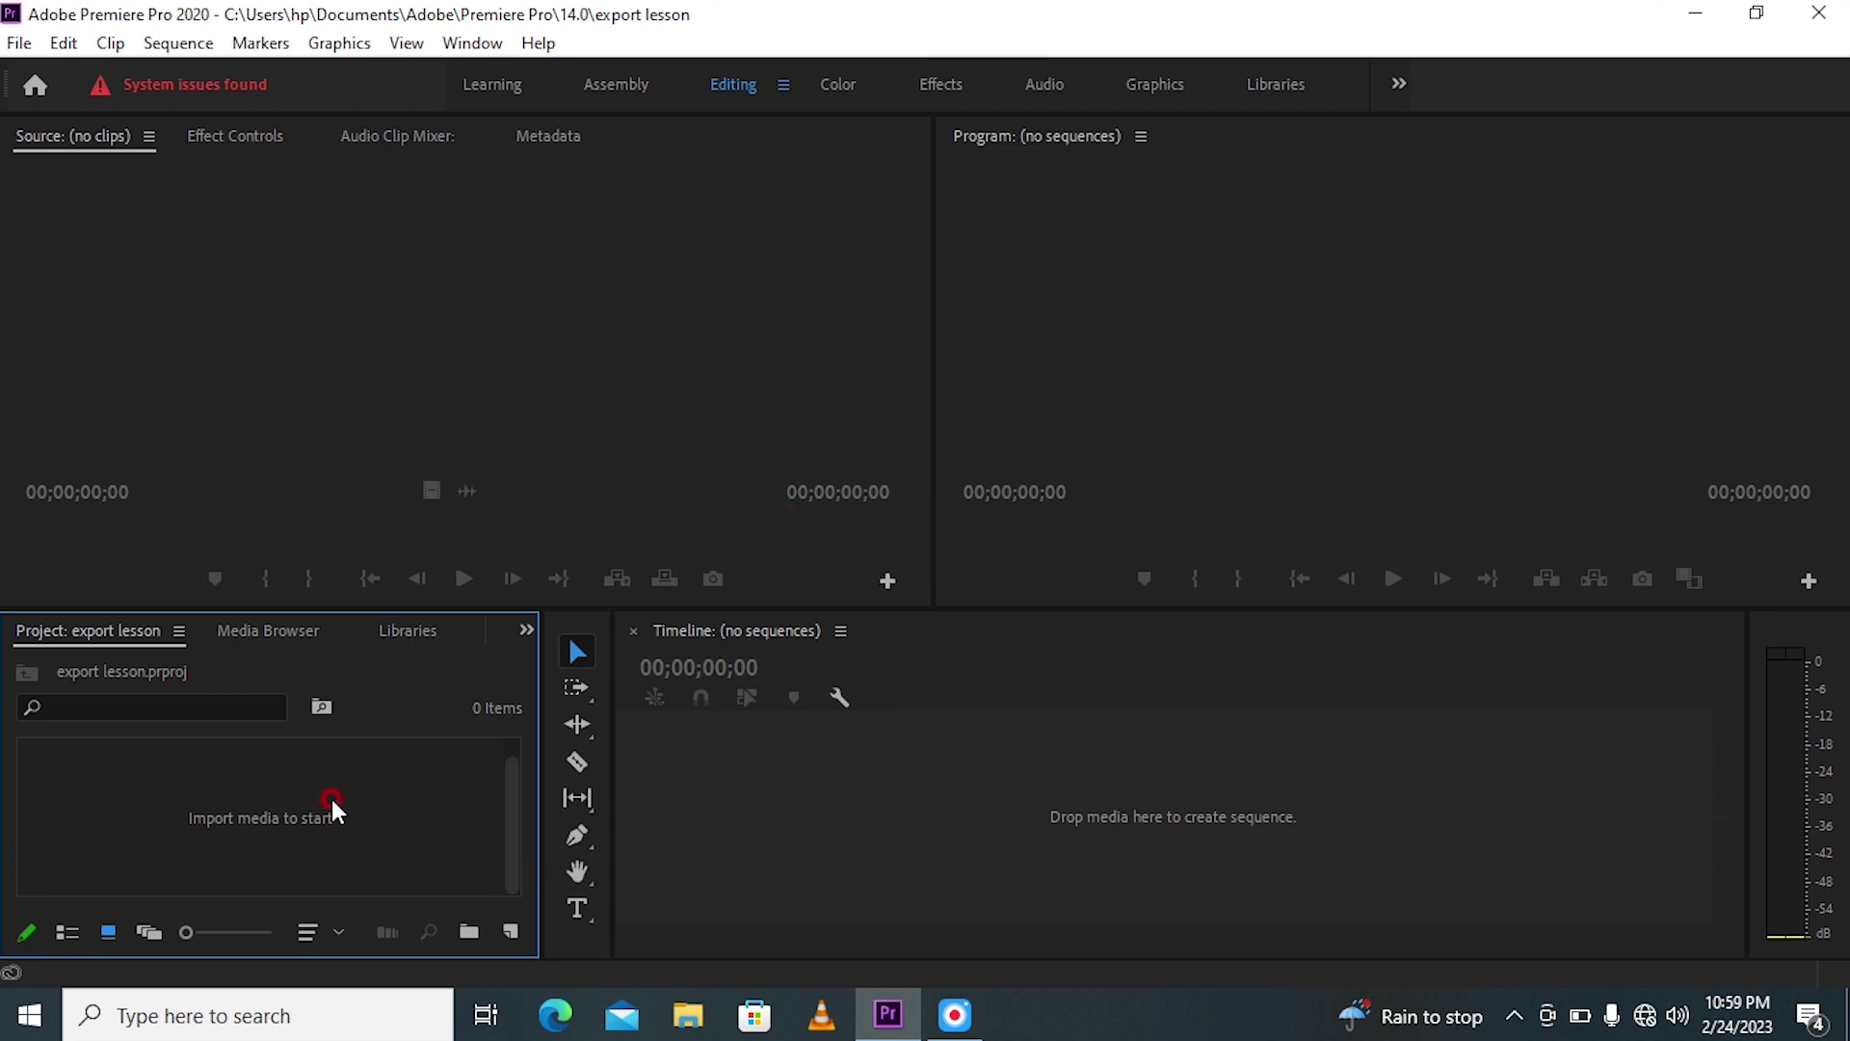
click(357, 808)
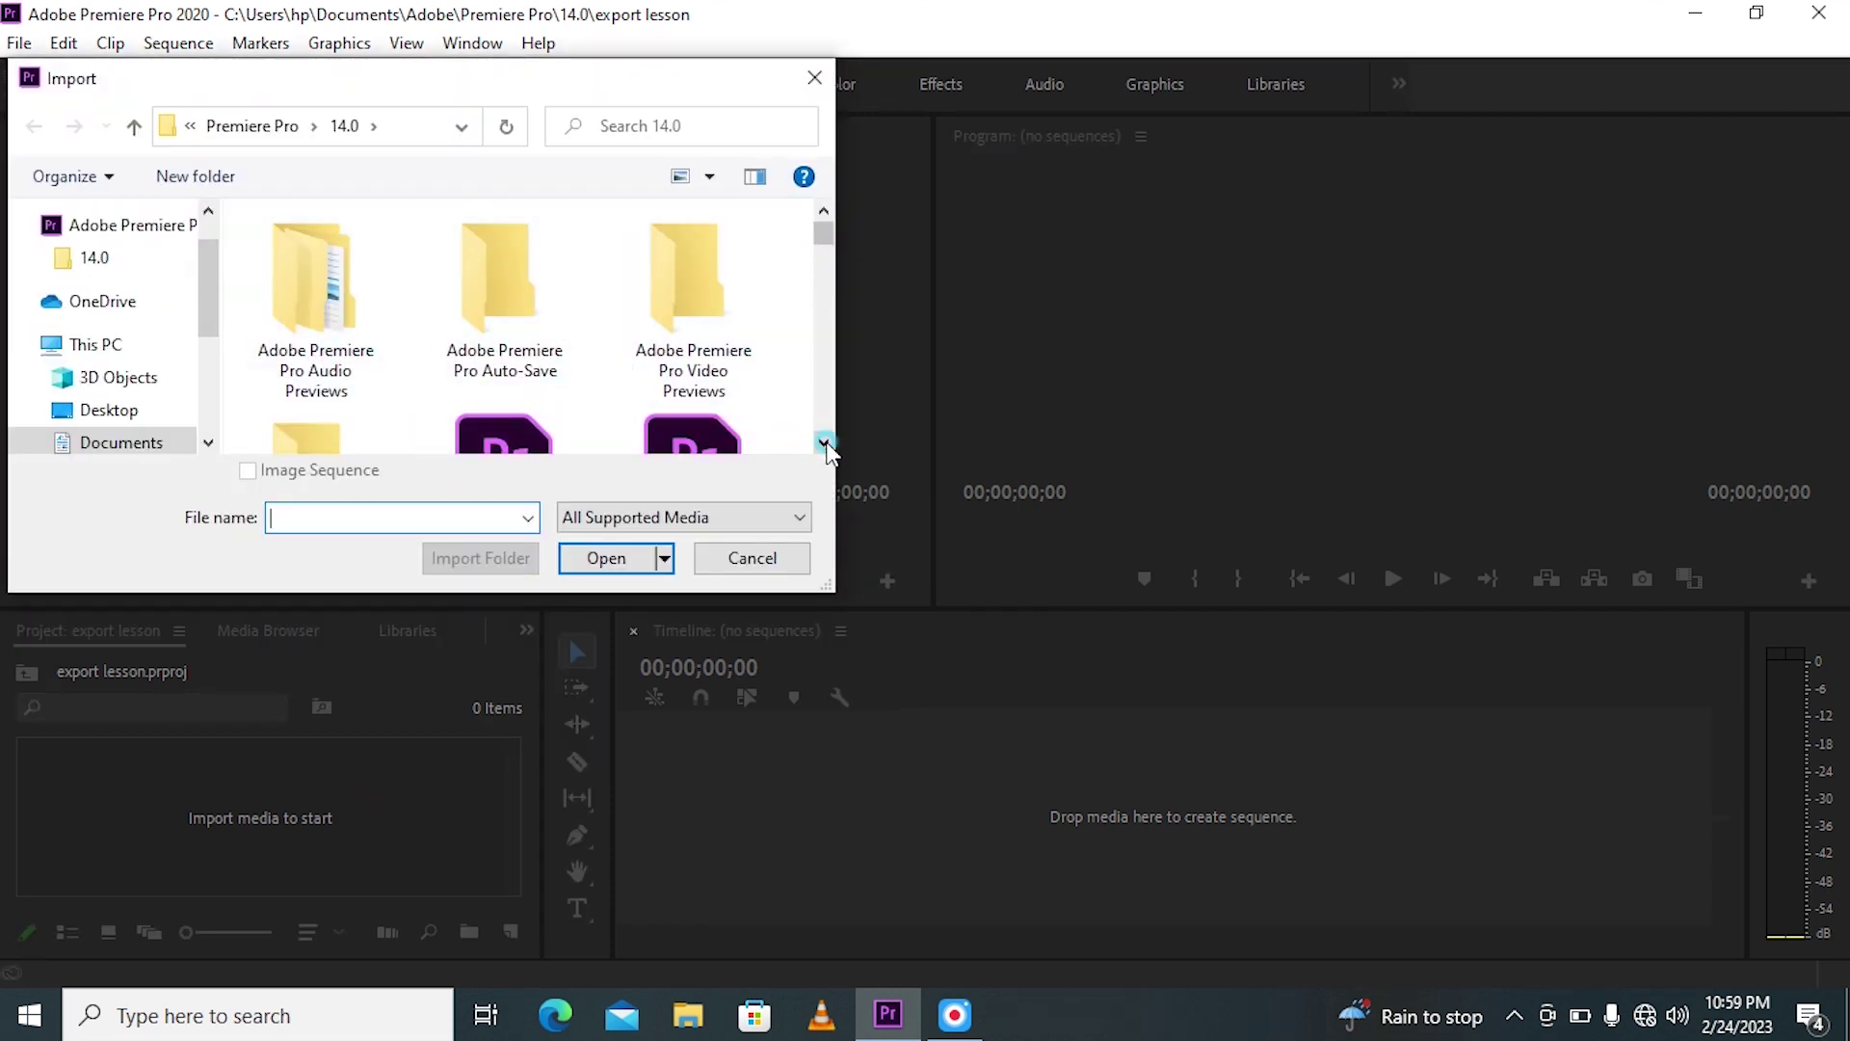
Browse to the Premiere Pro 14.0 folder in the Import dialog.
scroll(825, 441, down, 5)
scroll(825, 441, down, 5)
click(154, 258)
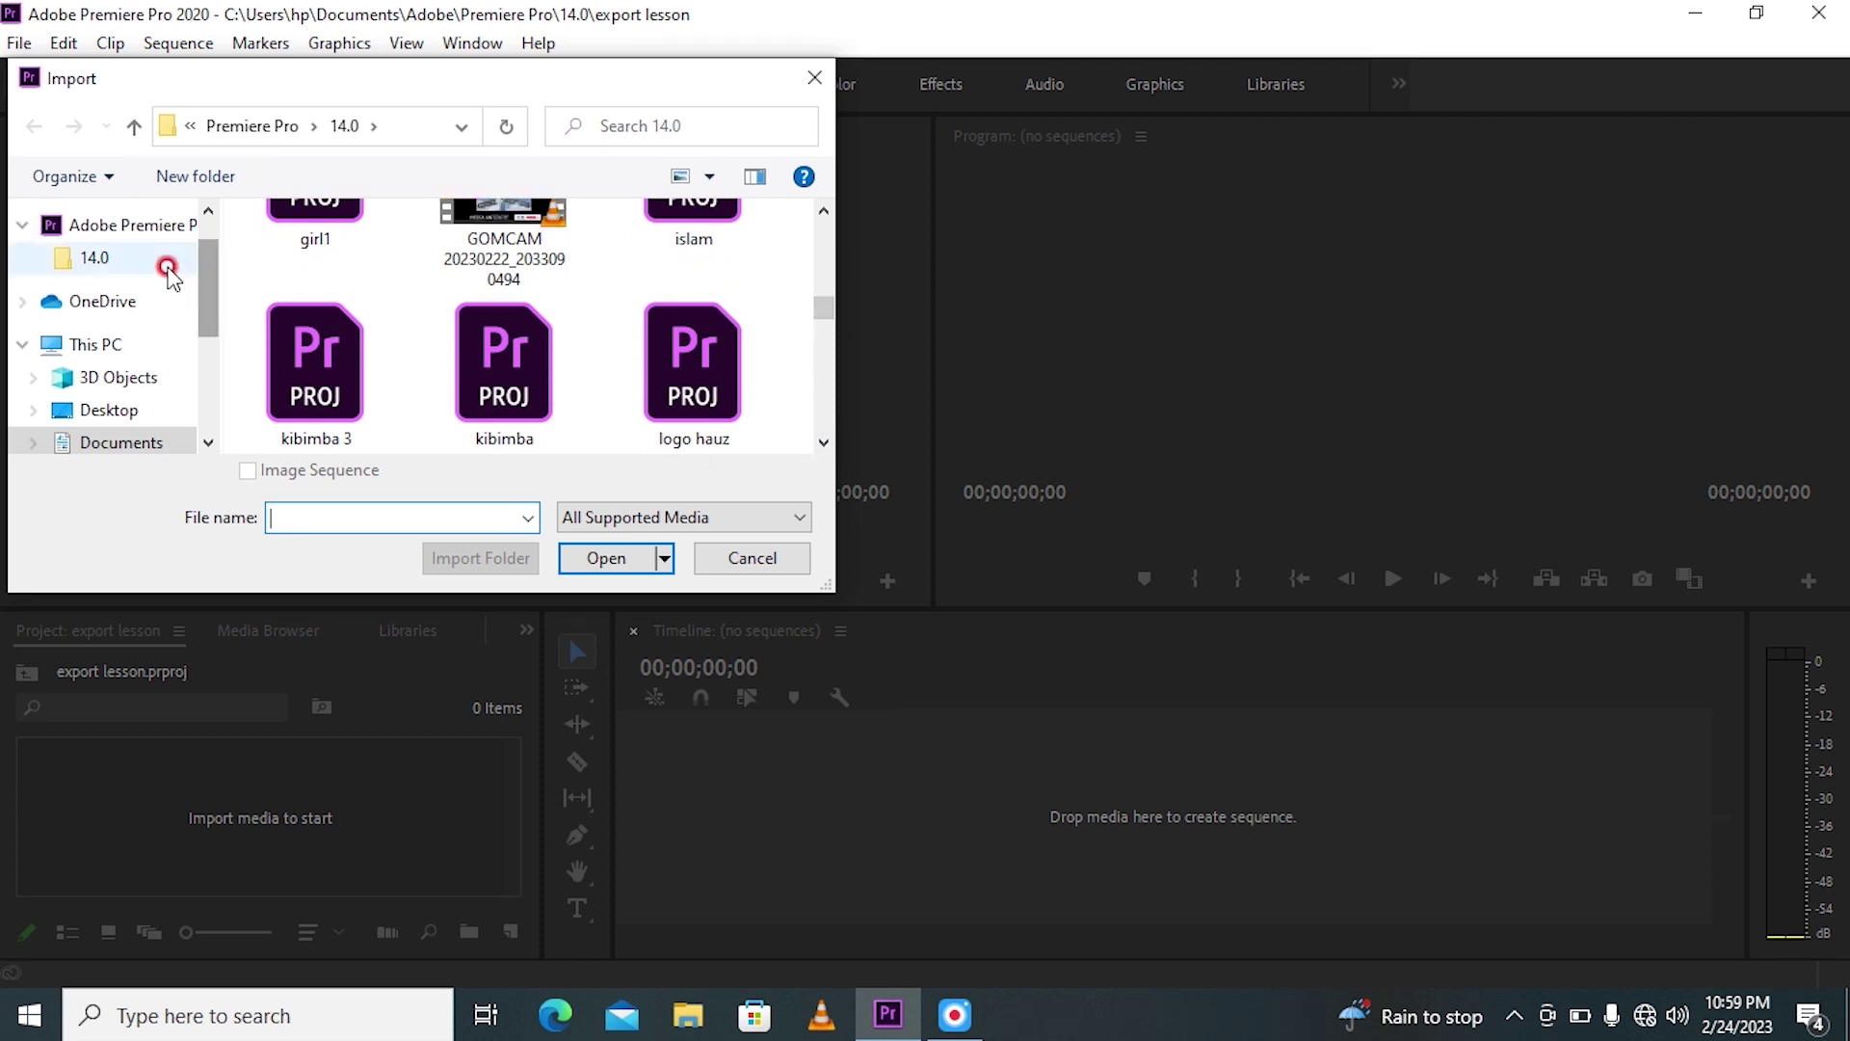
click(154, 259)
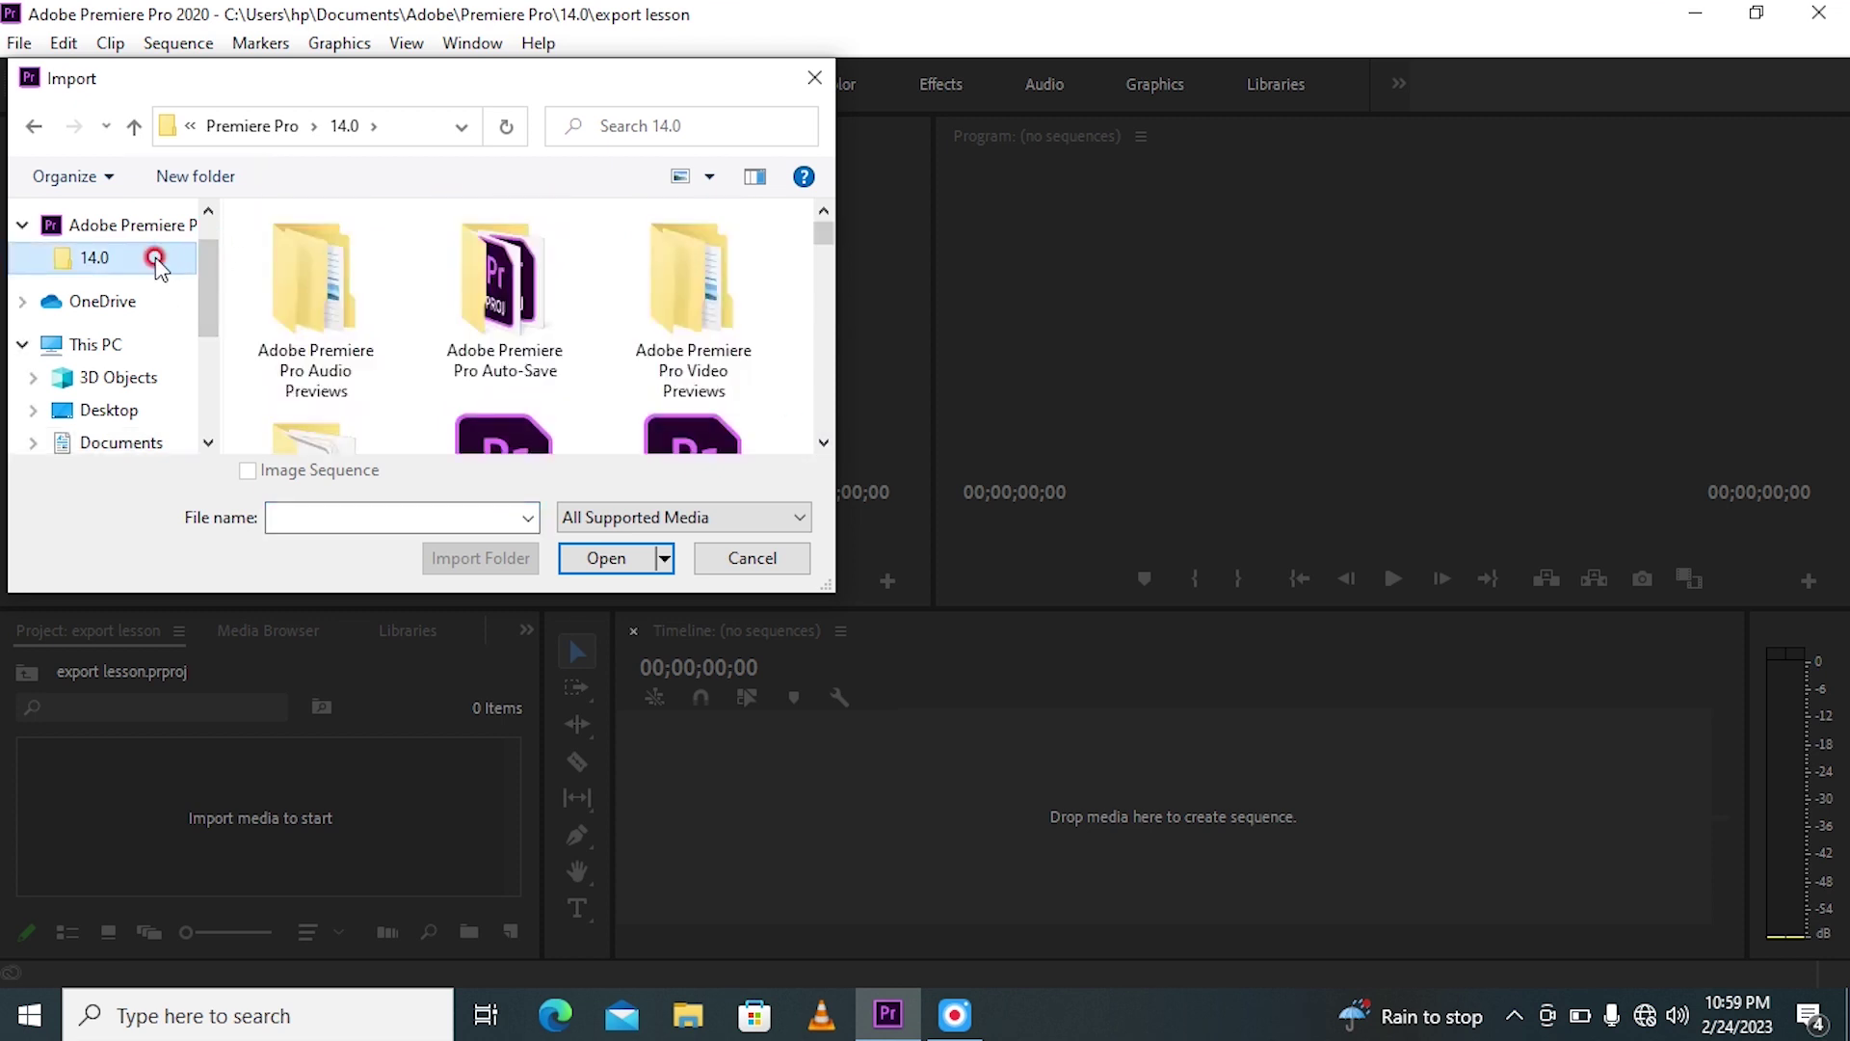
click(796, 511)
Scroll through the folder, select MVI_5792.mp4 and import it into the project.
click(825, 442)
click(825, 442)
click(825, 442)
click(825, 443)
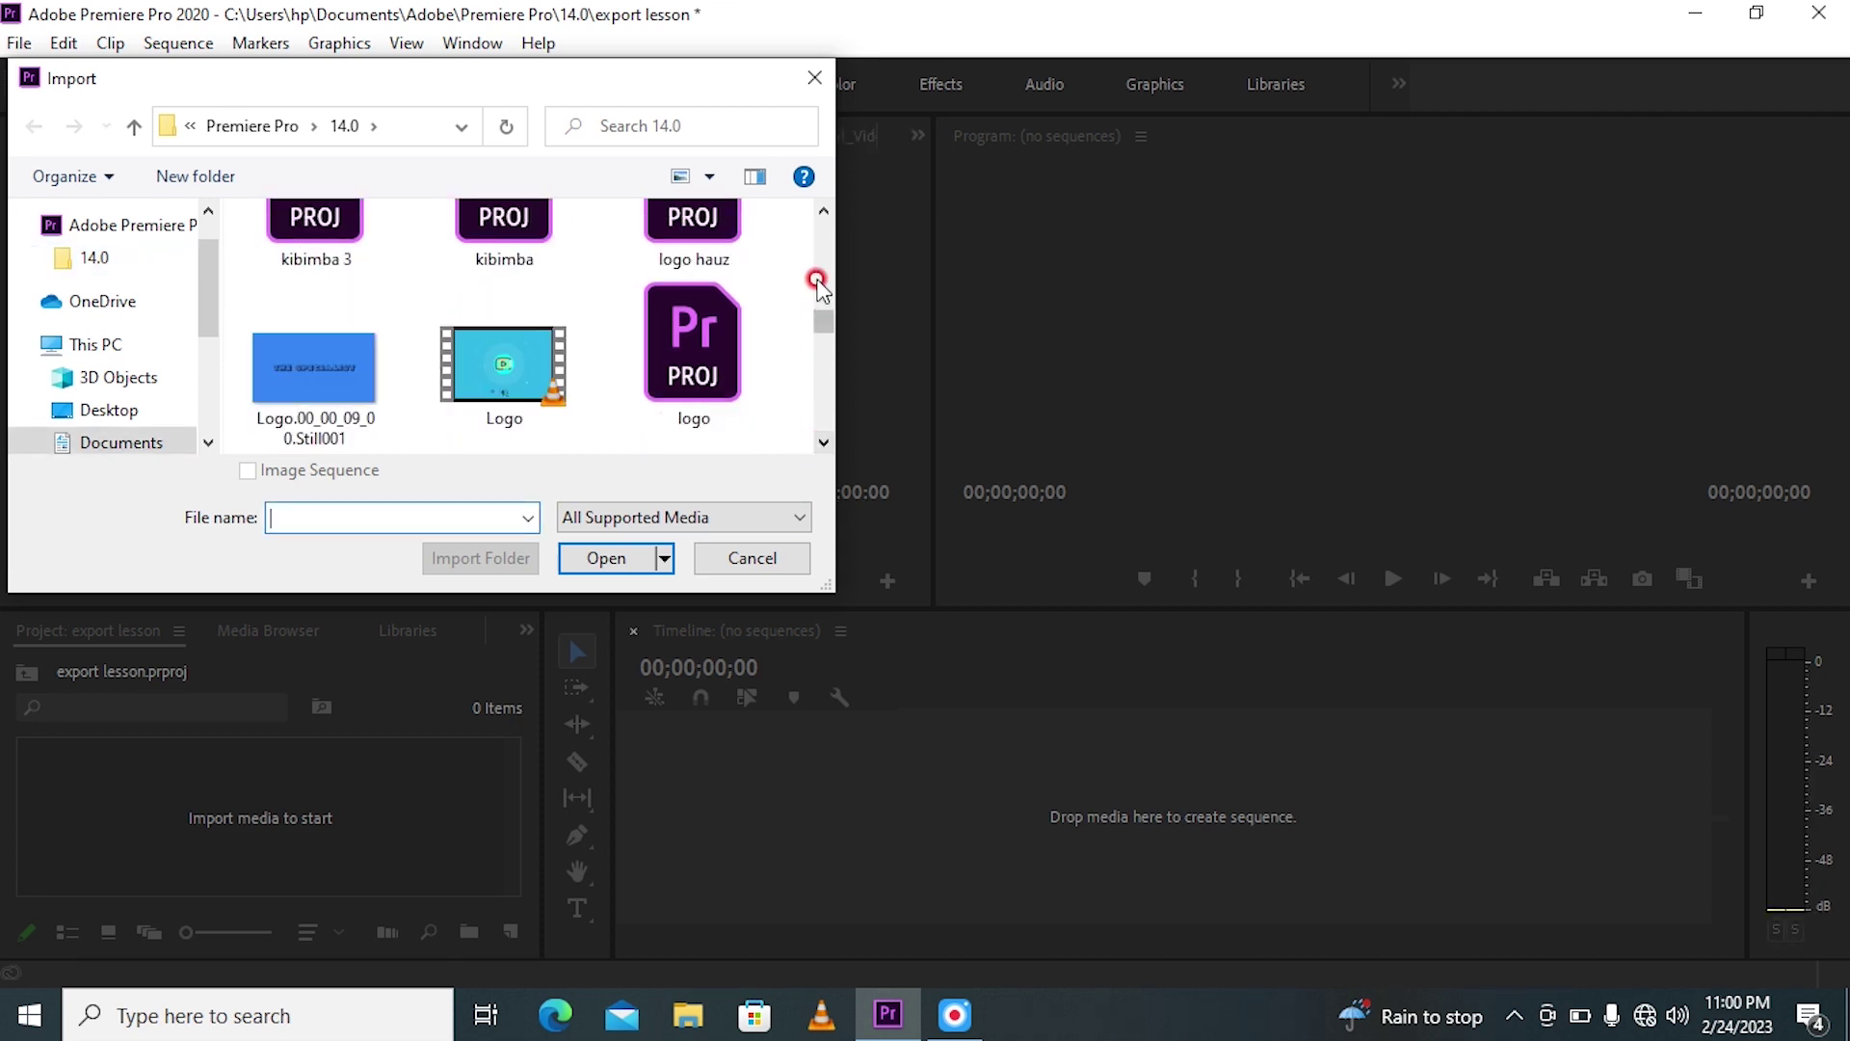
click(825, 209)
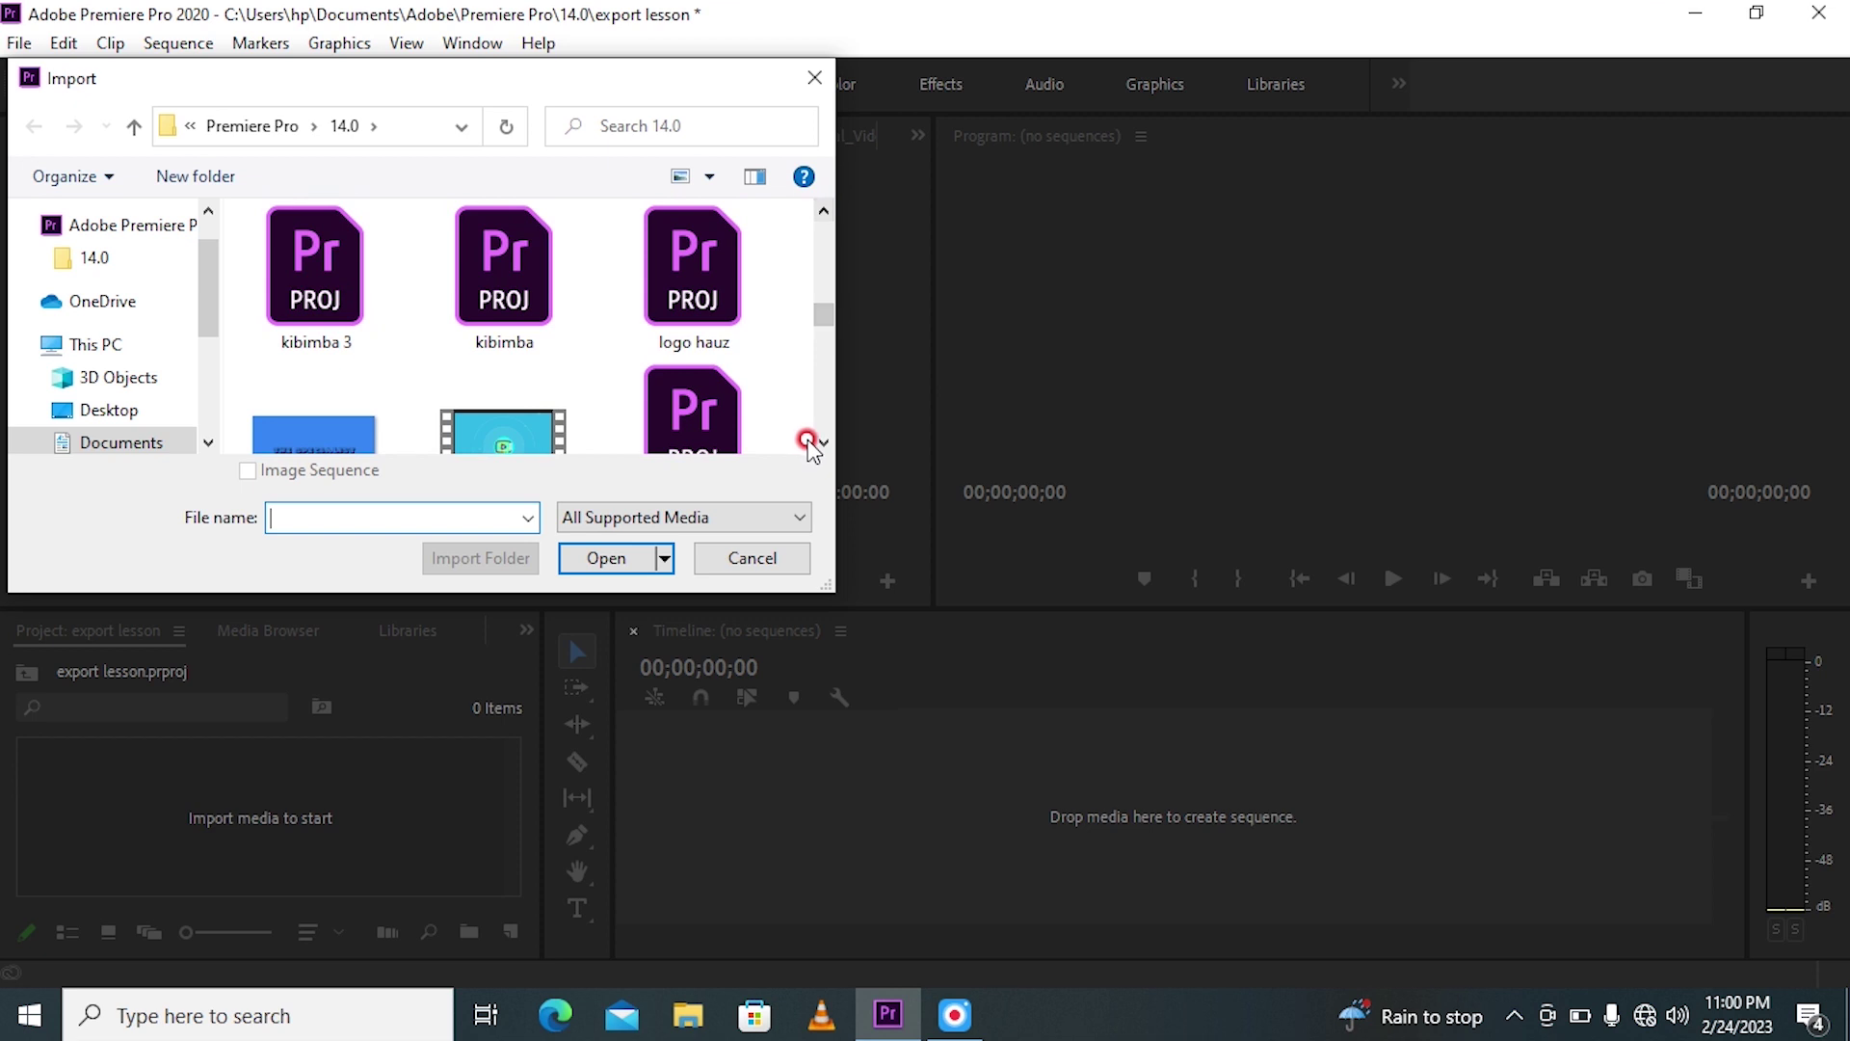
click(825, 206)
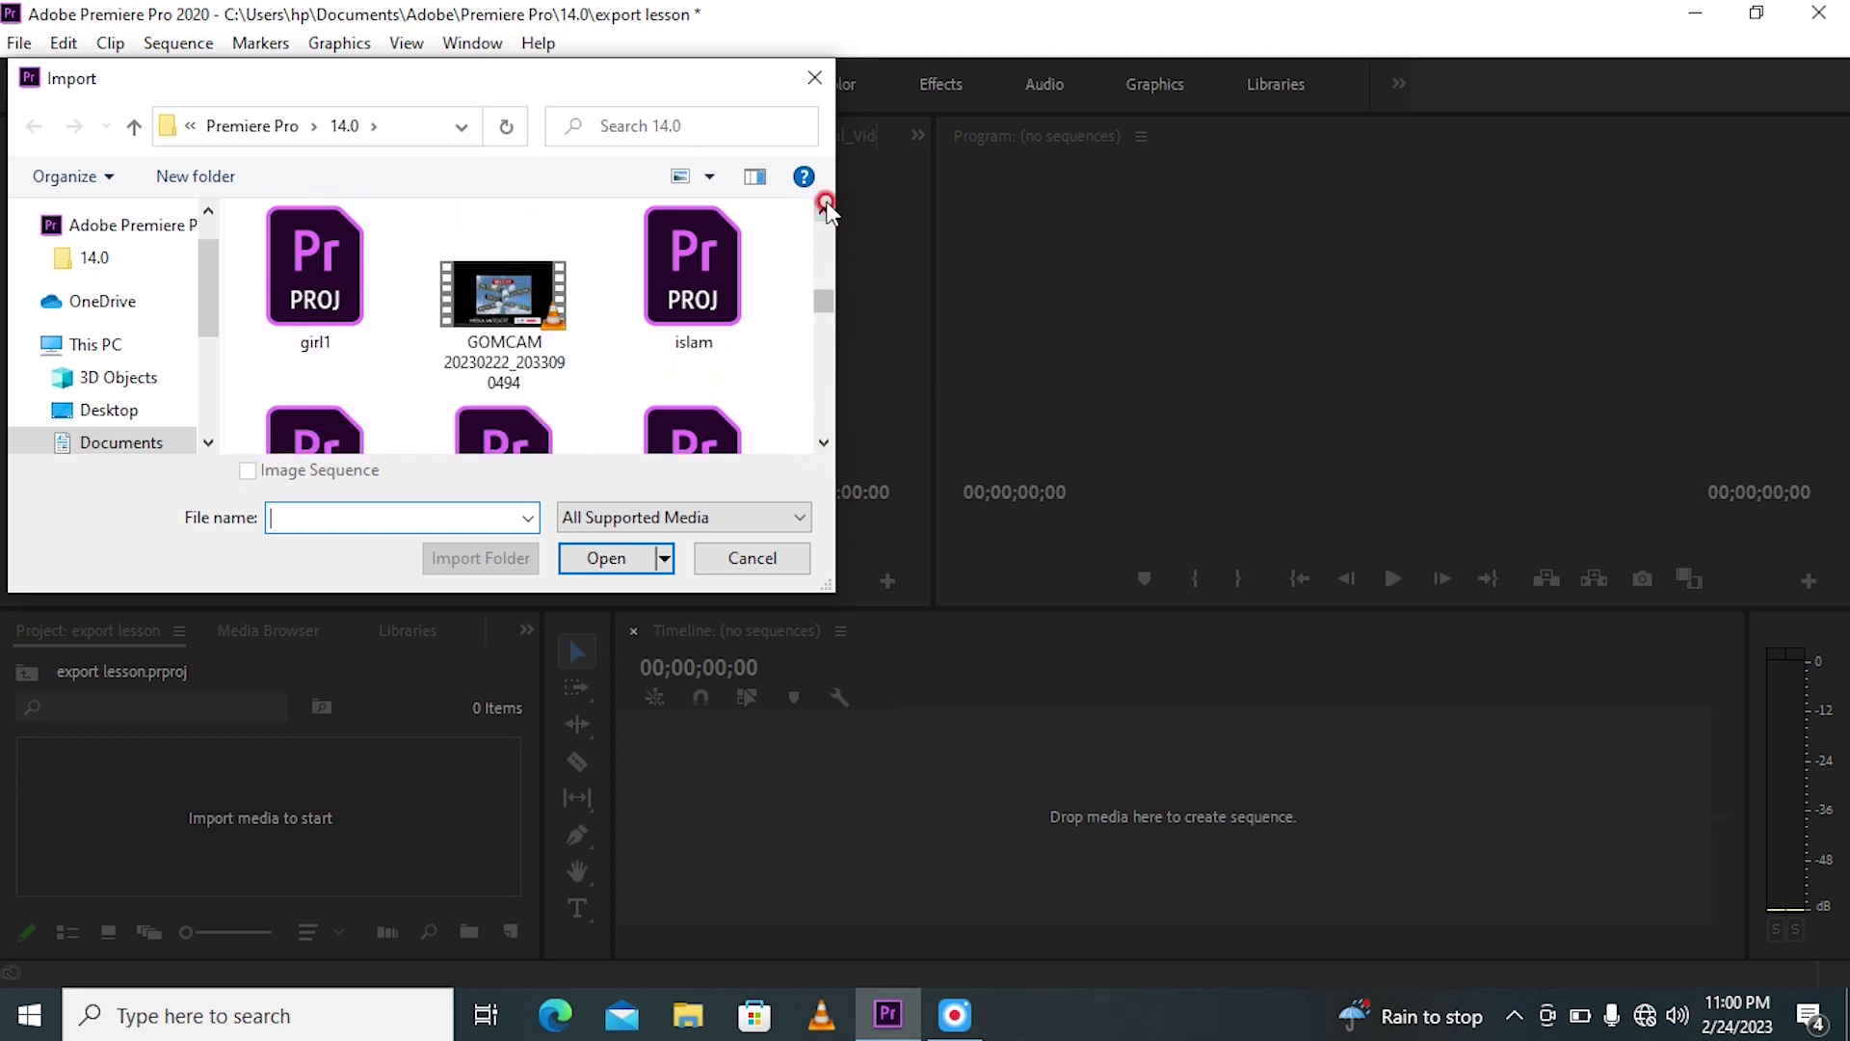
click(825, 206)
click(825, 206)
click(825, 206)
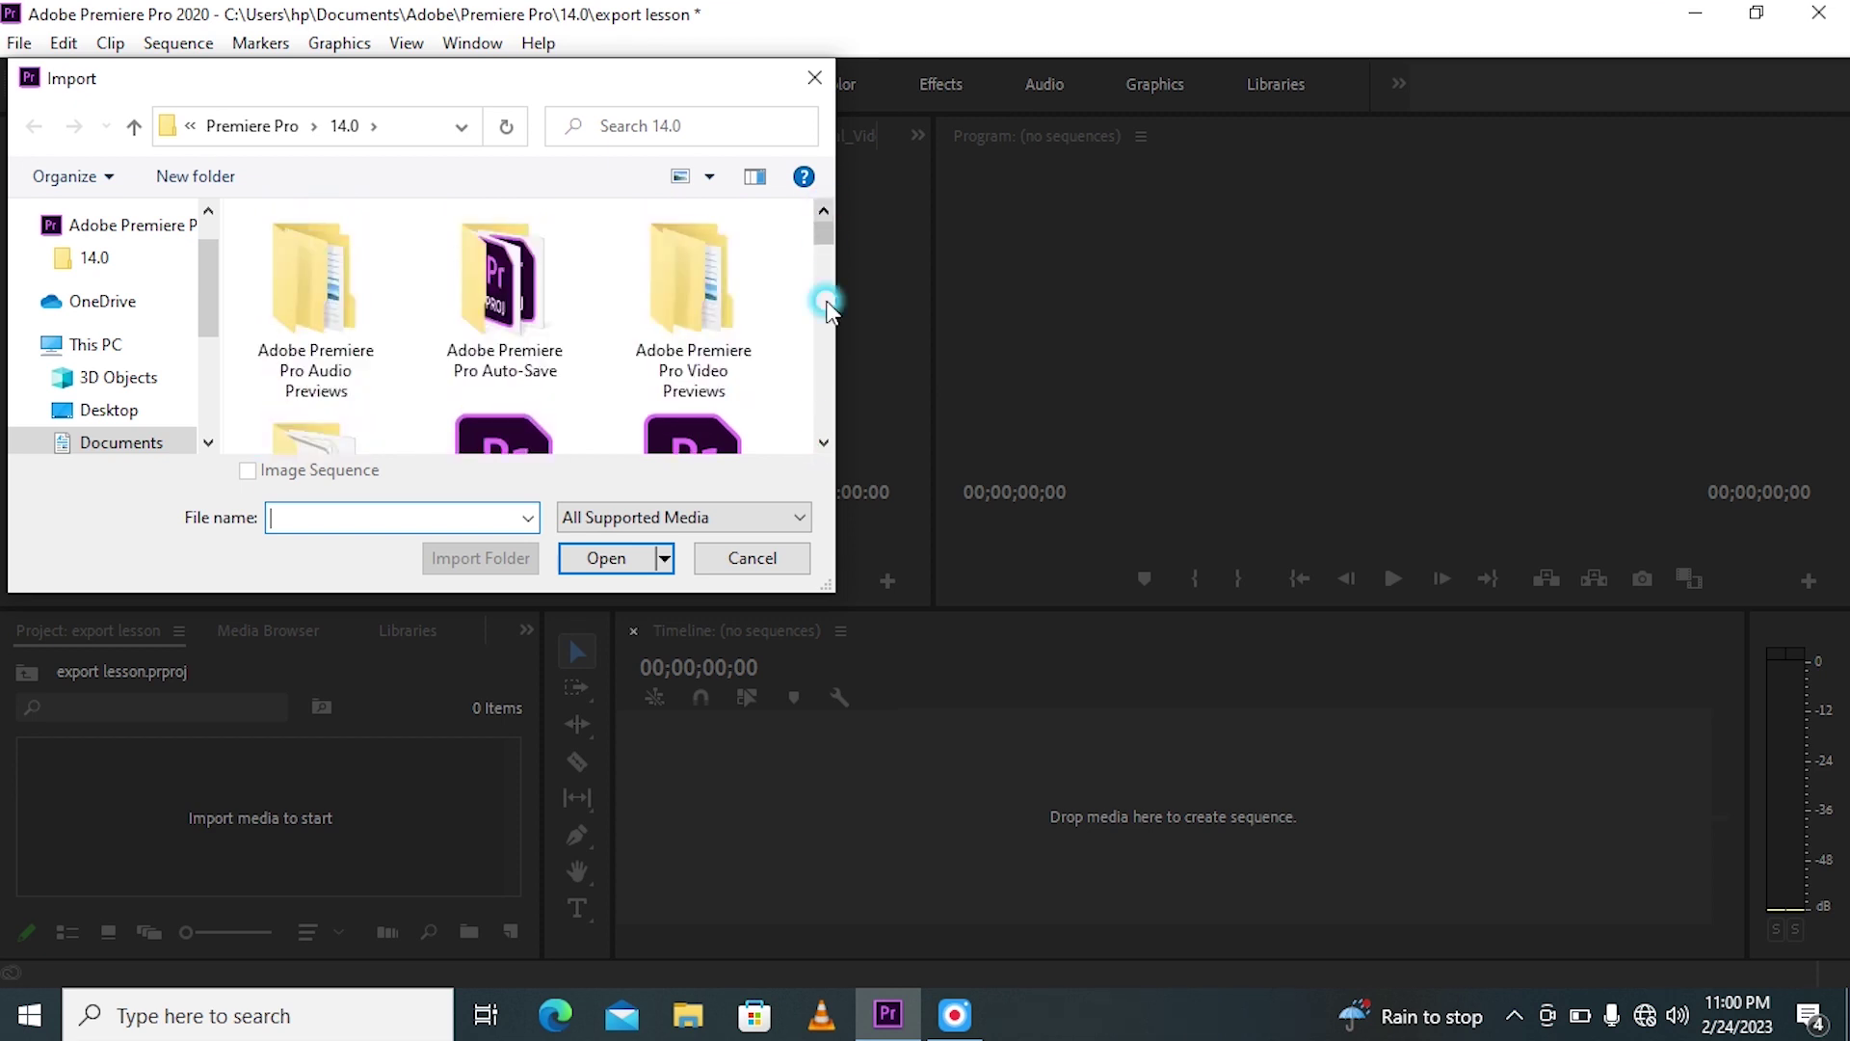
click(824, 447)
click(824, 447)
click(824, 447)
click(824, 447)
click(691, 358)
click(632, 573)
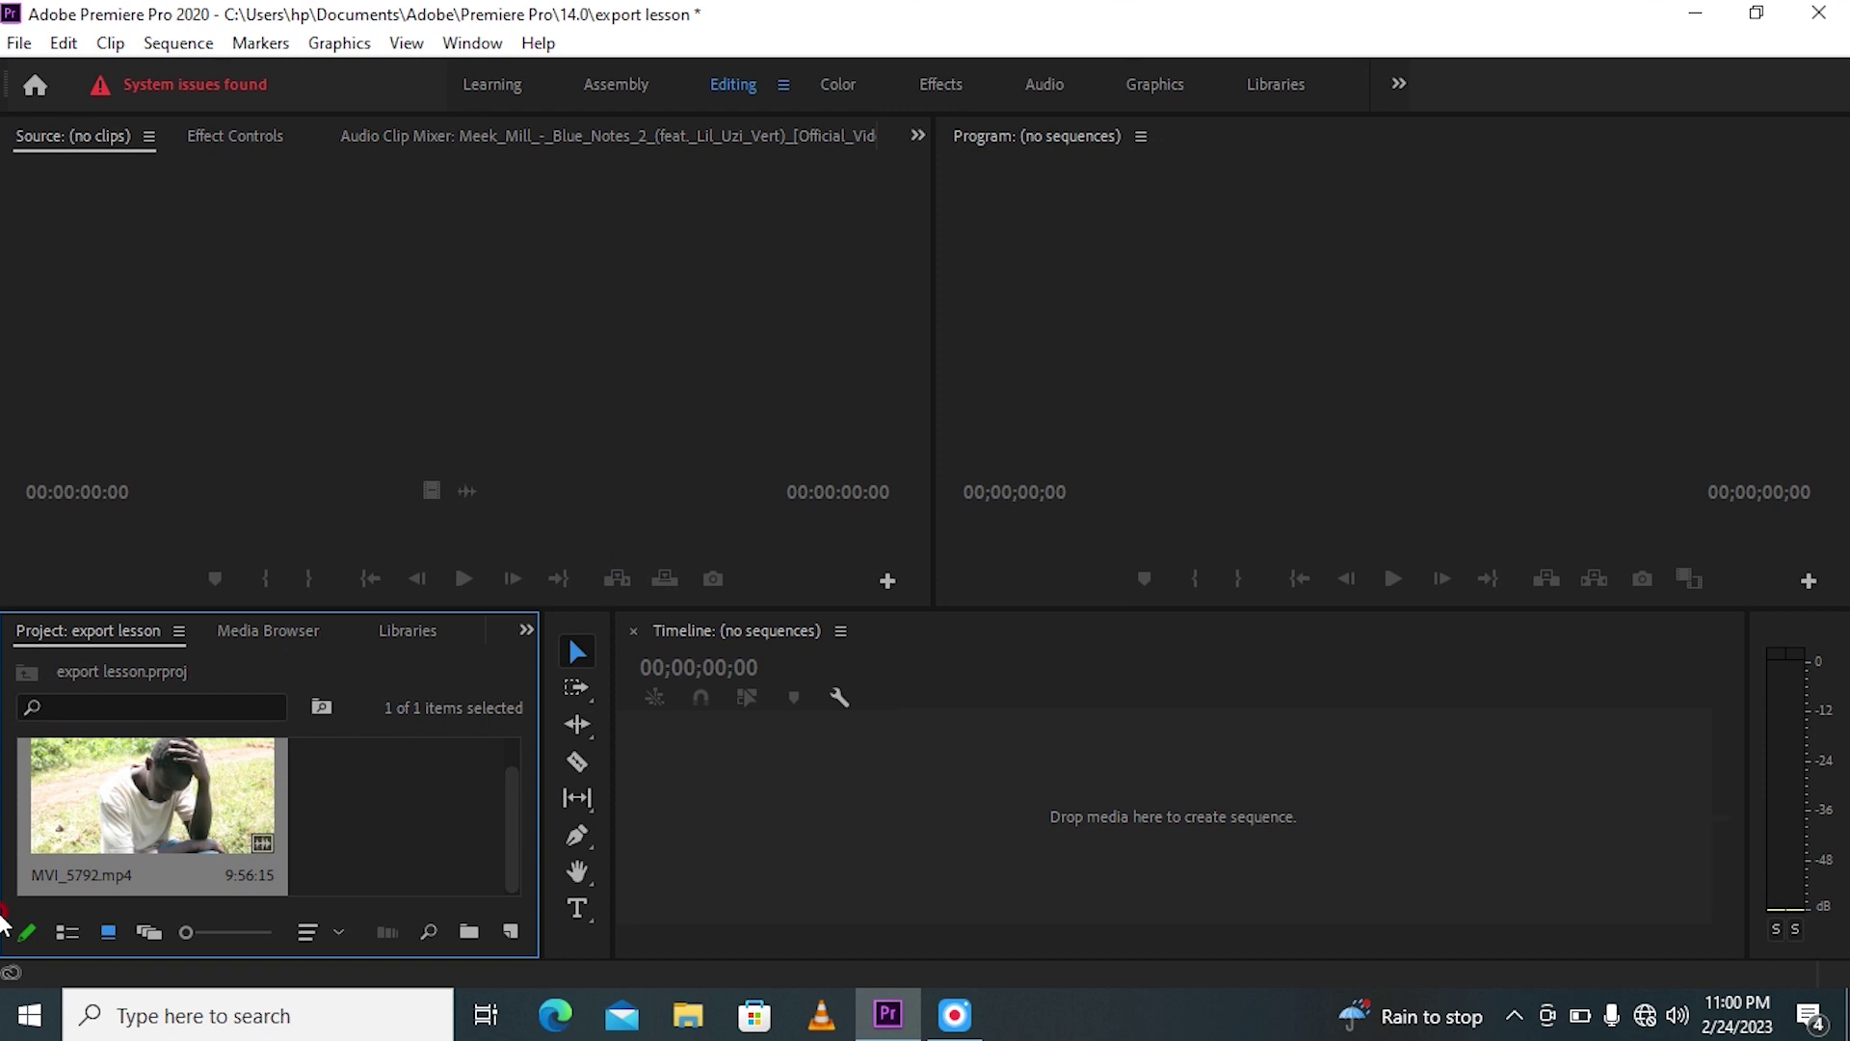
In the Source monitor, mark a 4:14:14 portion of MVI_5792.mp4 ending at 00:06:37:18.
double_click(176, 823)
click(236, 528)
mouse_move(236, 528)
mouse_down()
mouse_move(193, 539)
mouse_move(248, 540)
mouse_up()
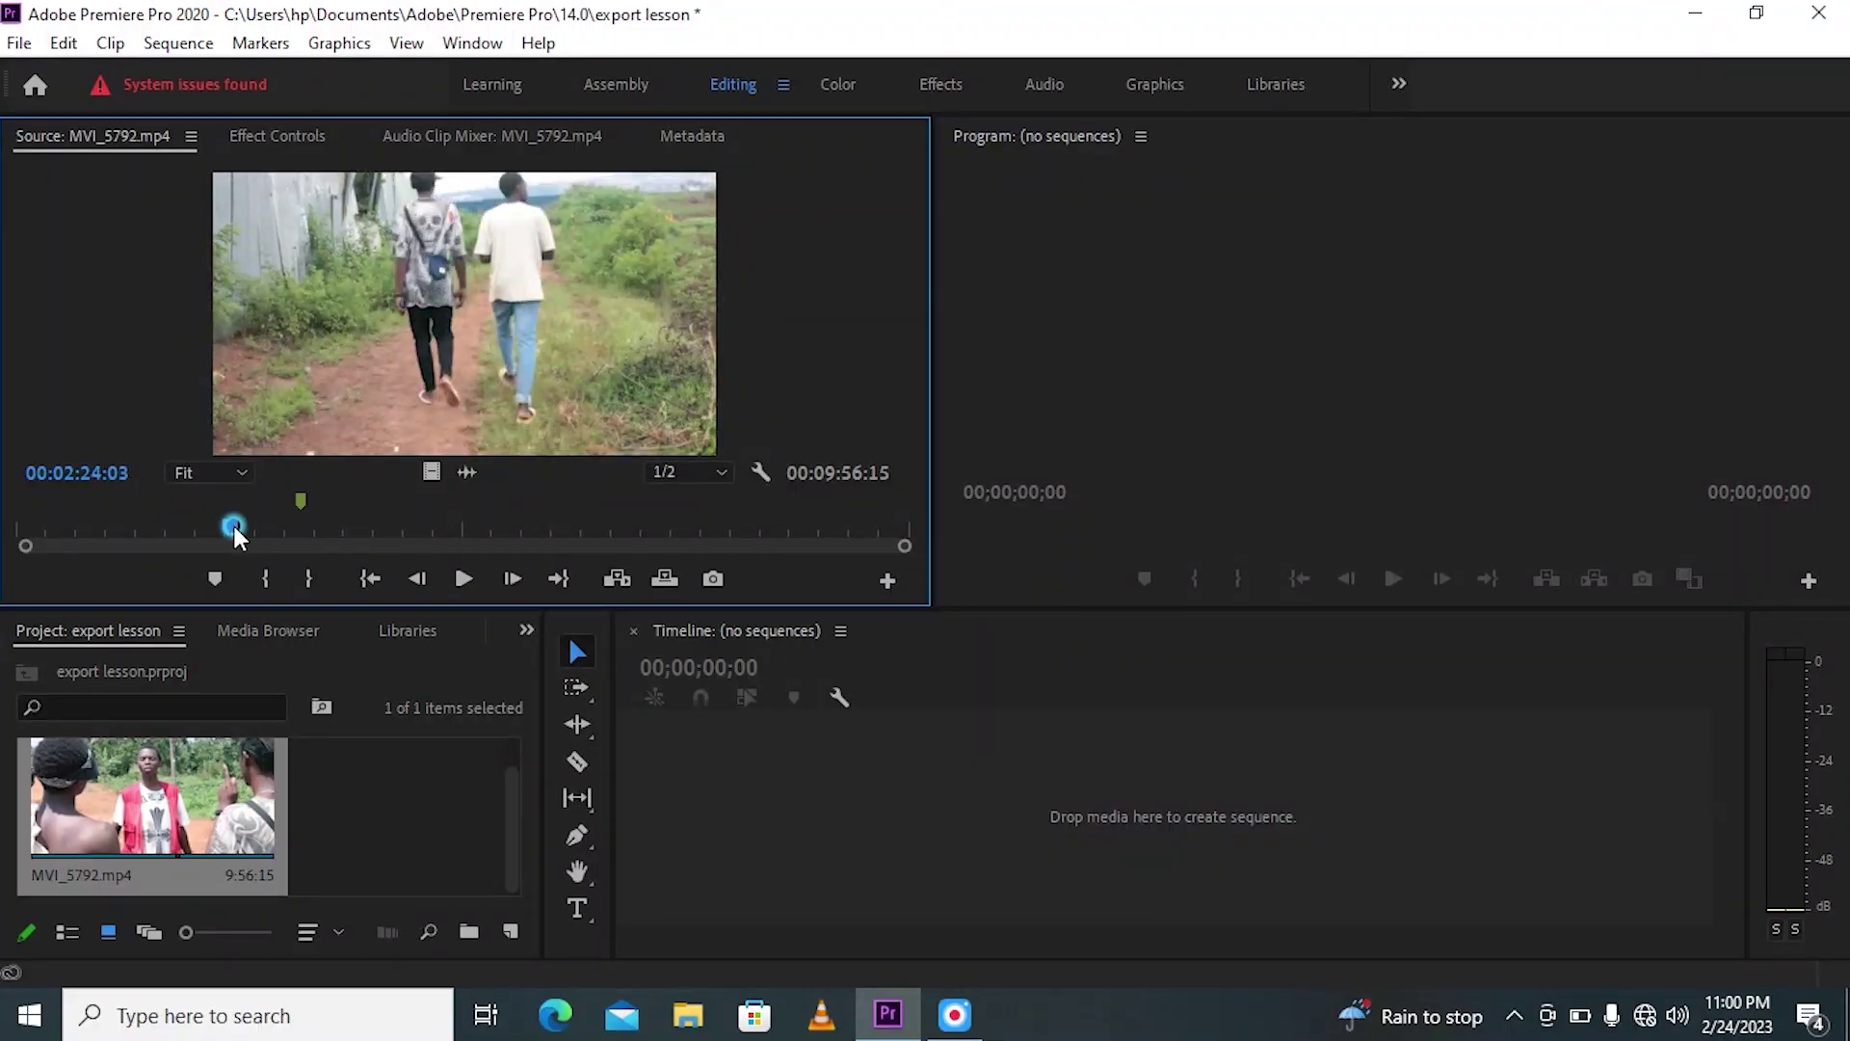
click(273, 585)
drag(261, 539, 270, 528)
click(331, 578)
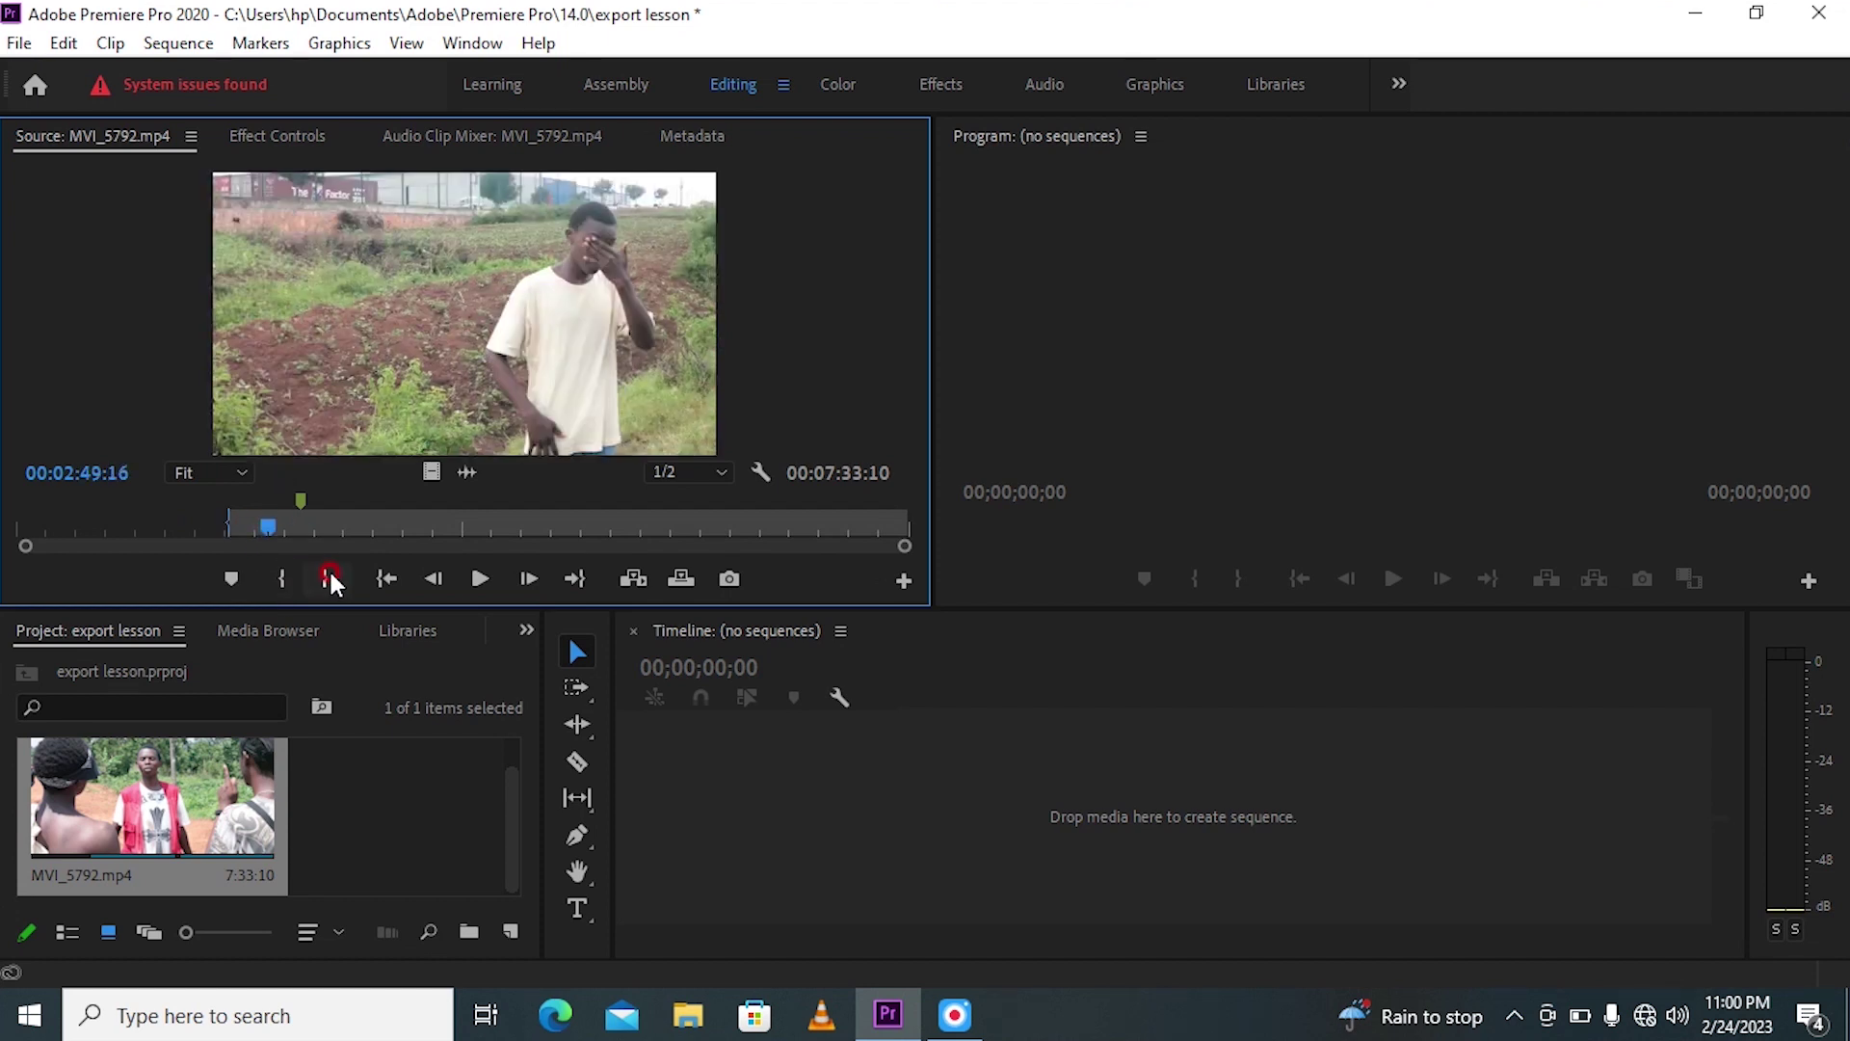
click(330, 578)
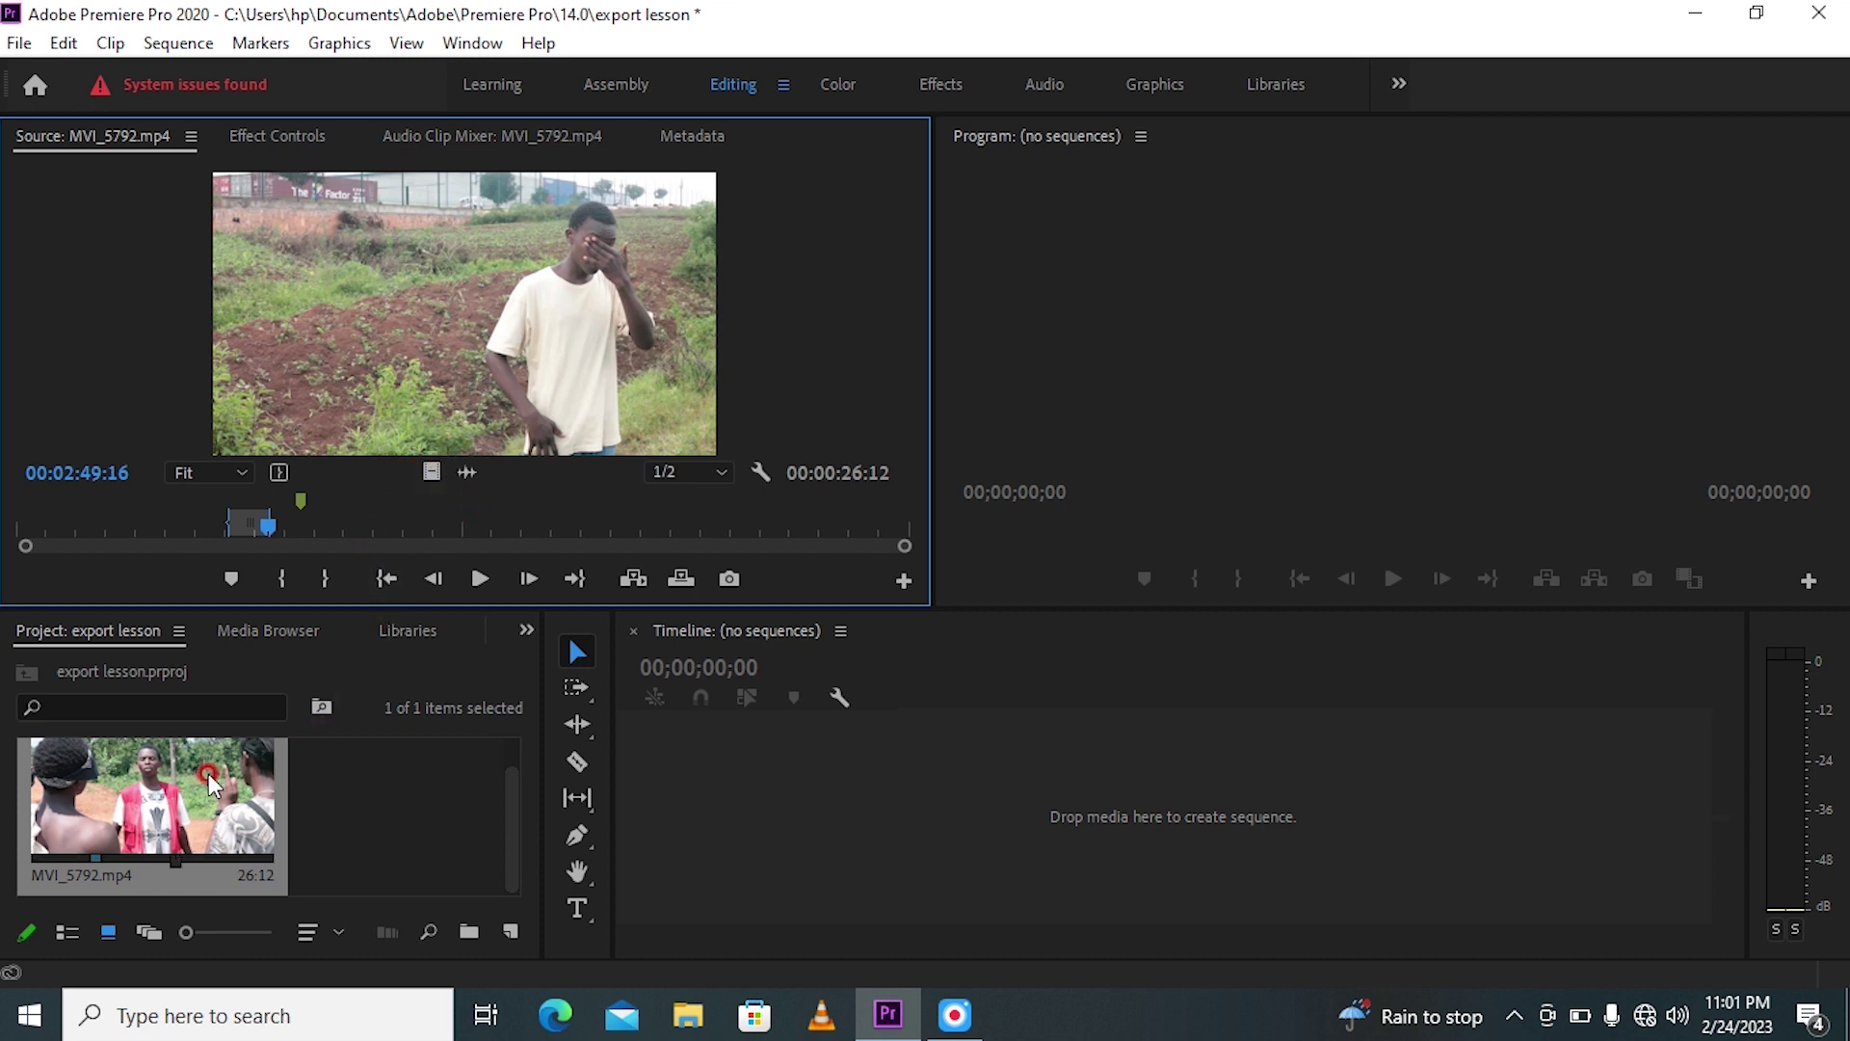
click(611, 525)
click(334, 586)
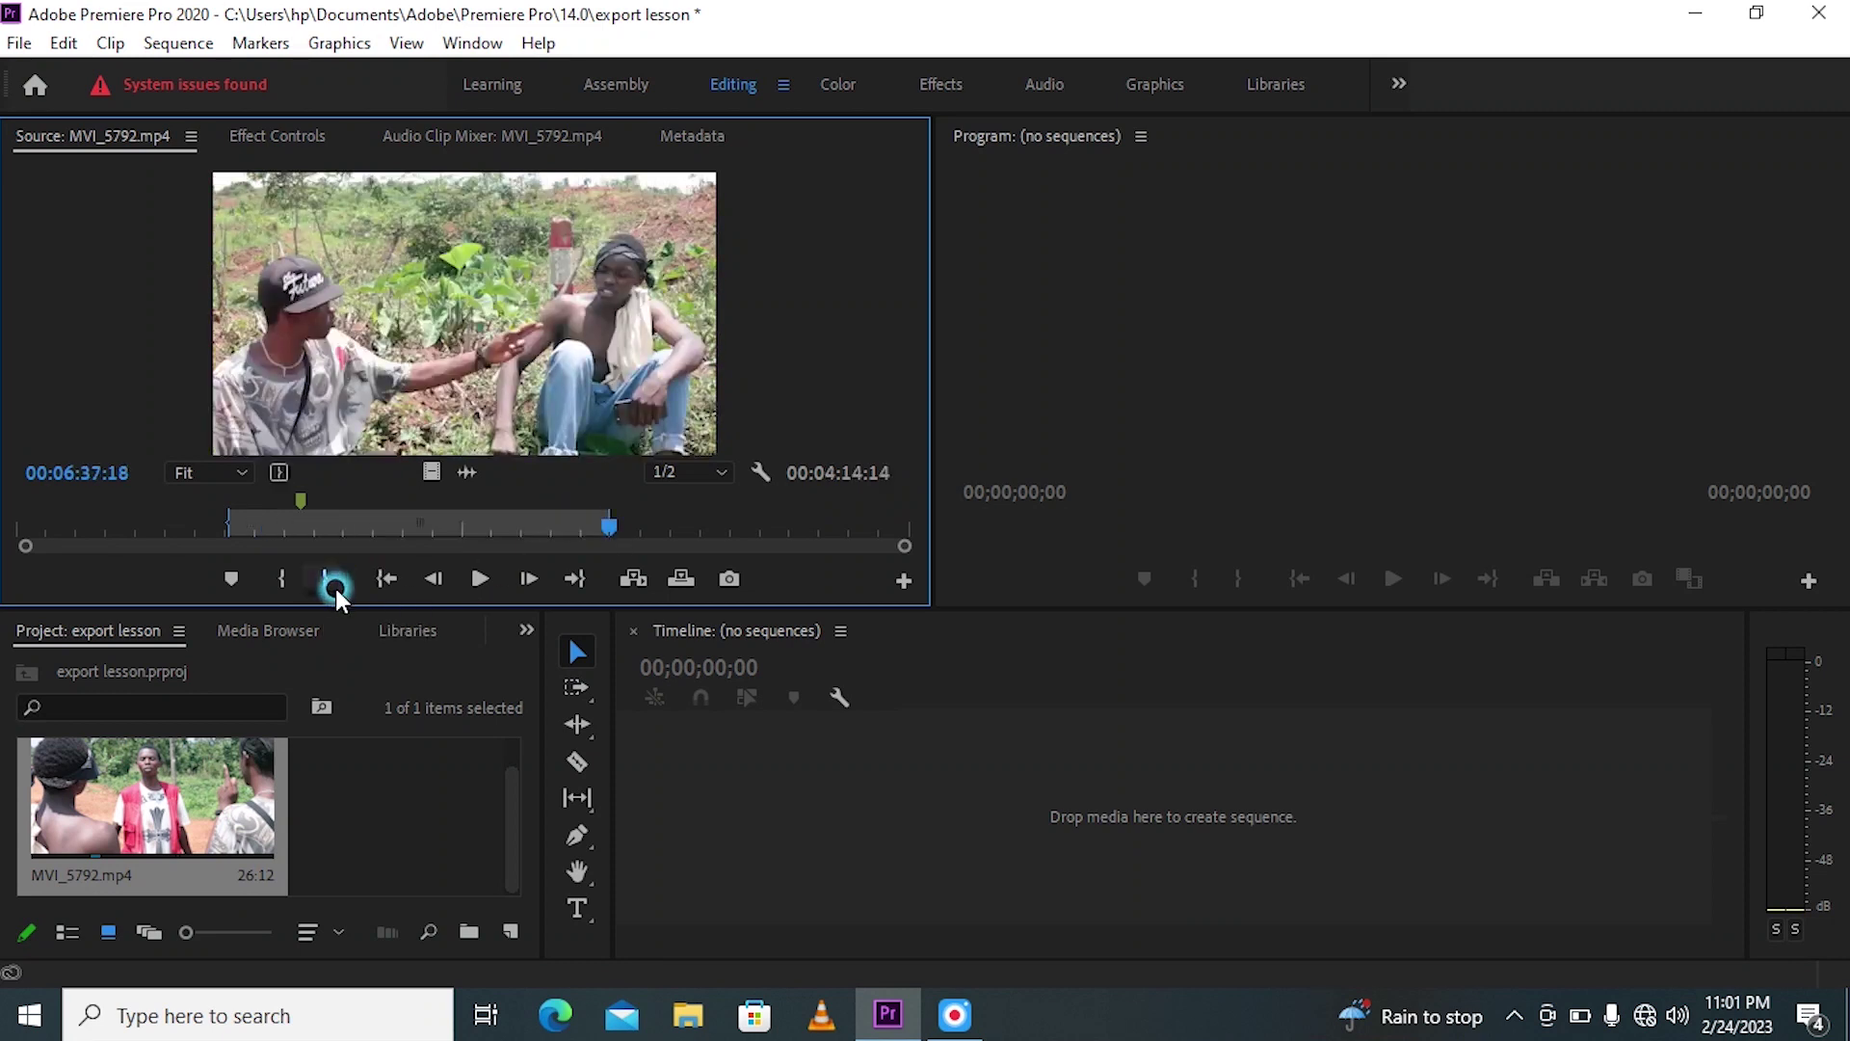
drag(543, 316, 872, 846)
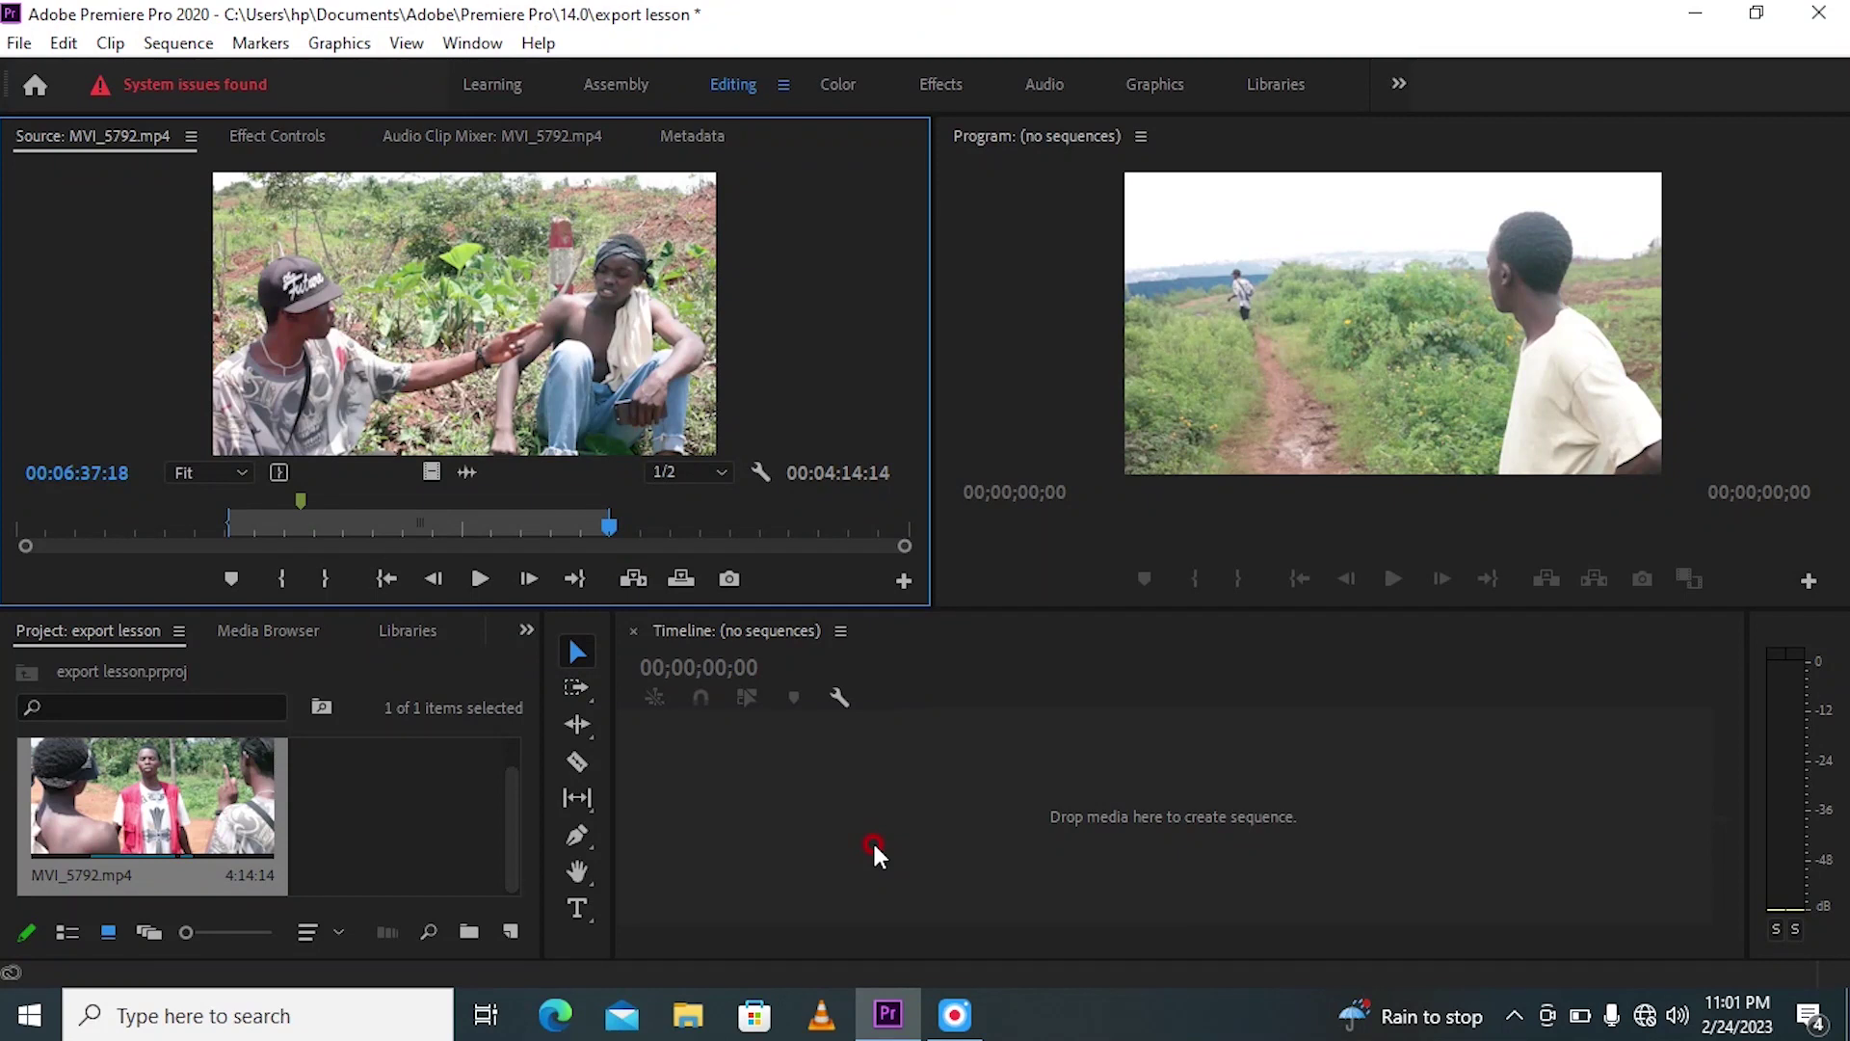
Drop the marked clip into the empty timeline to create sequence MVI_5792, then select it on V1.
click(993, 776)
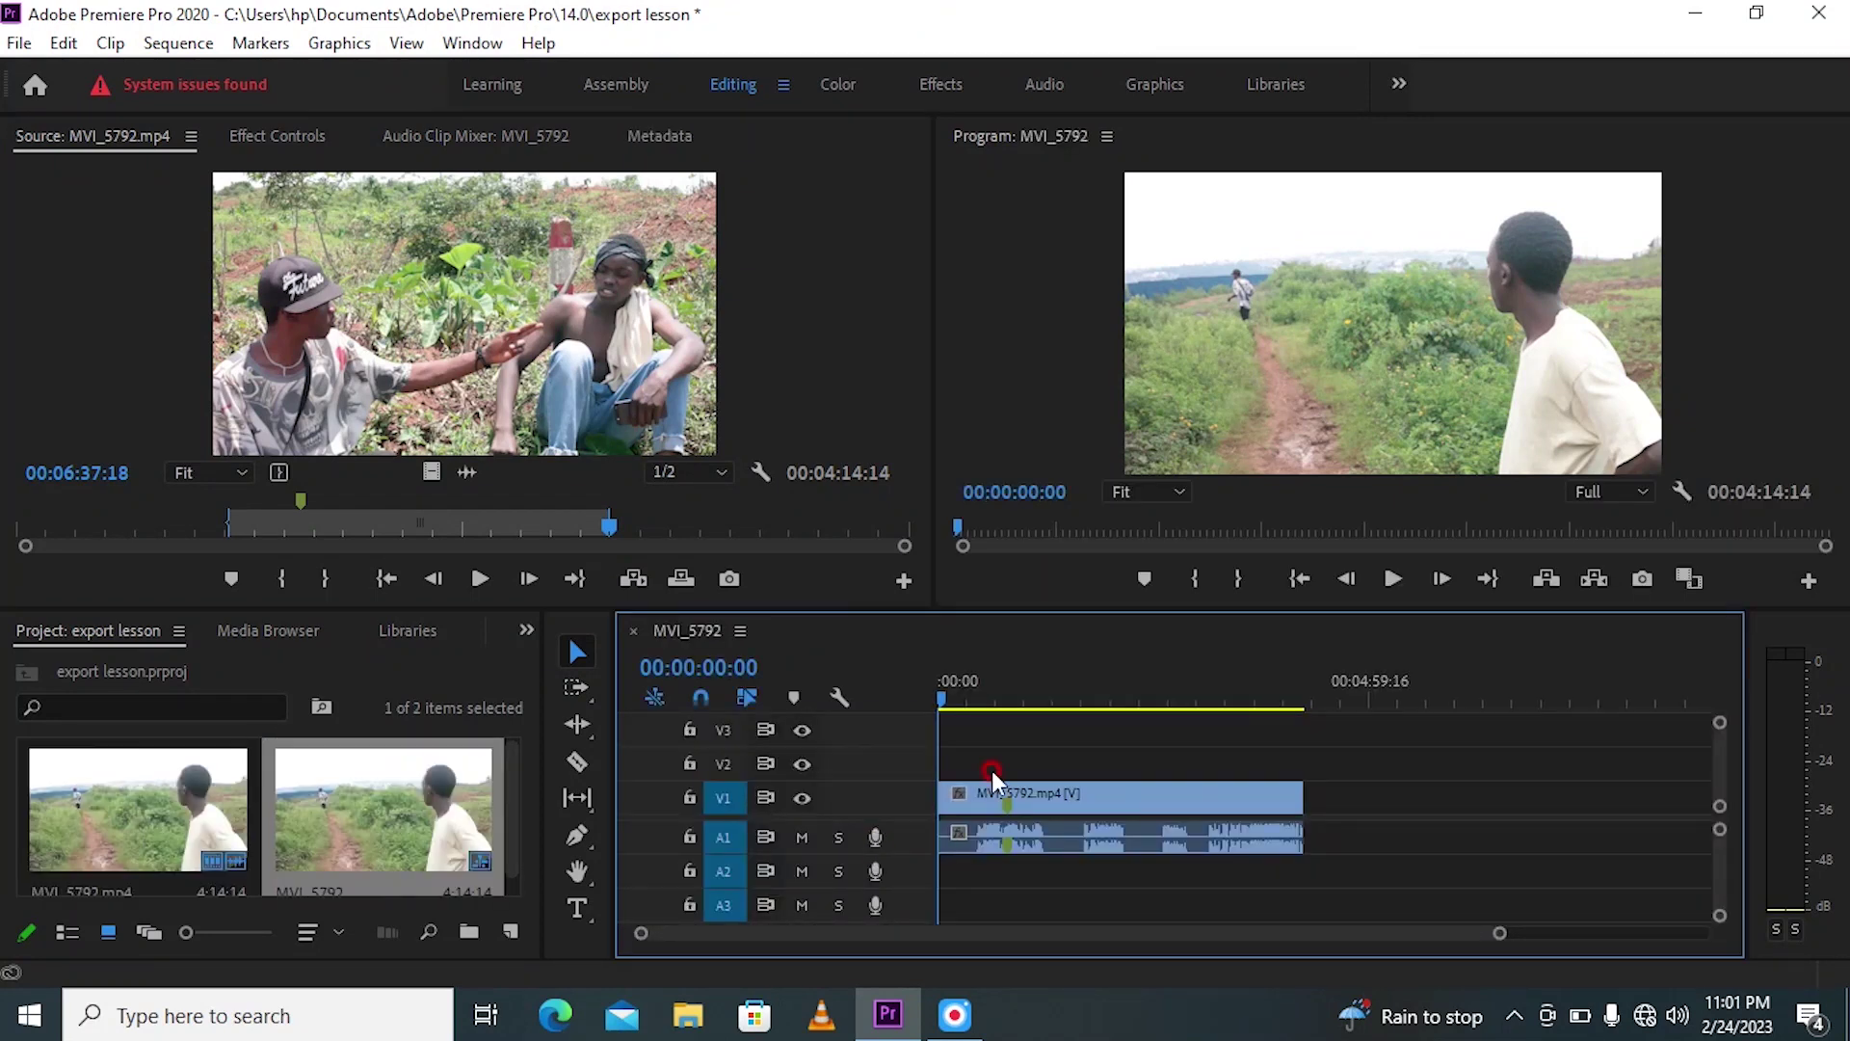
click(1094, 793)
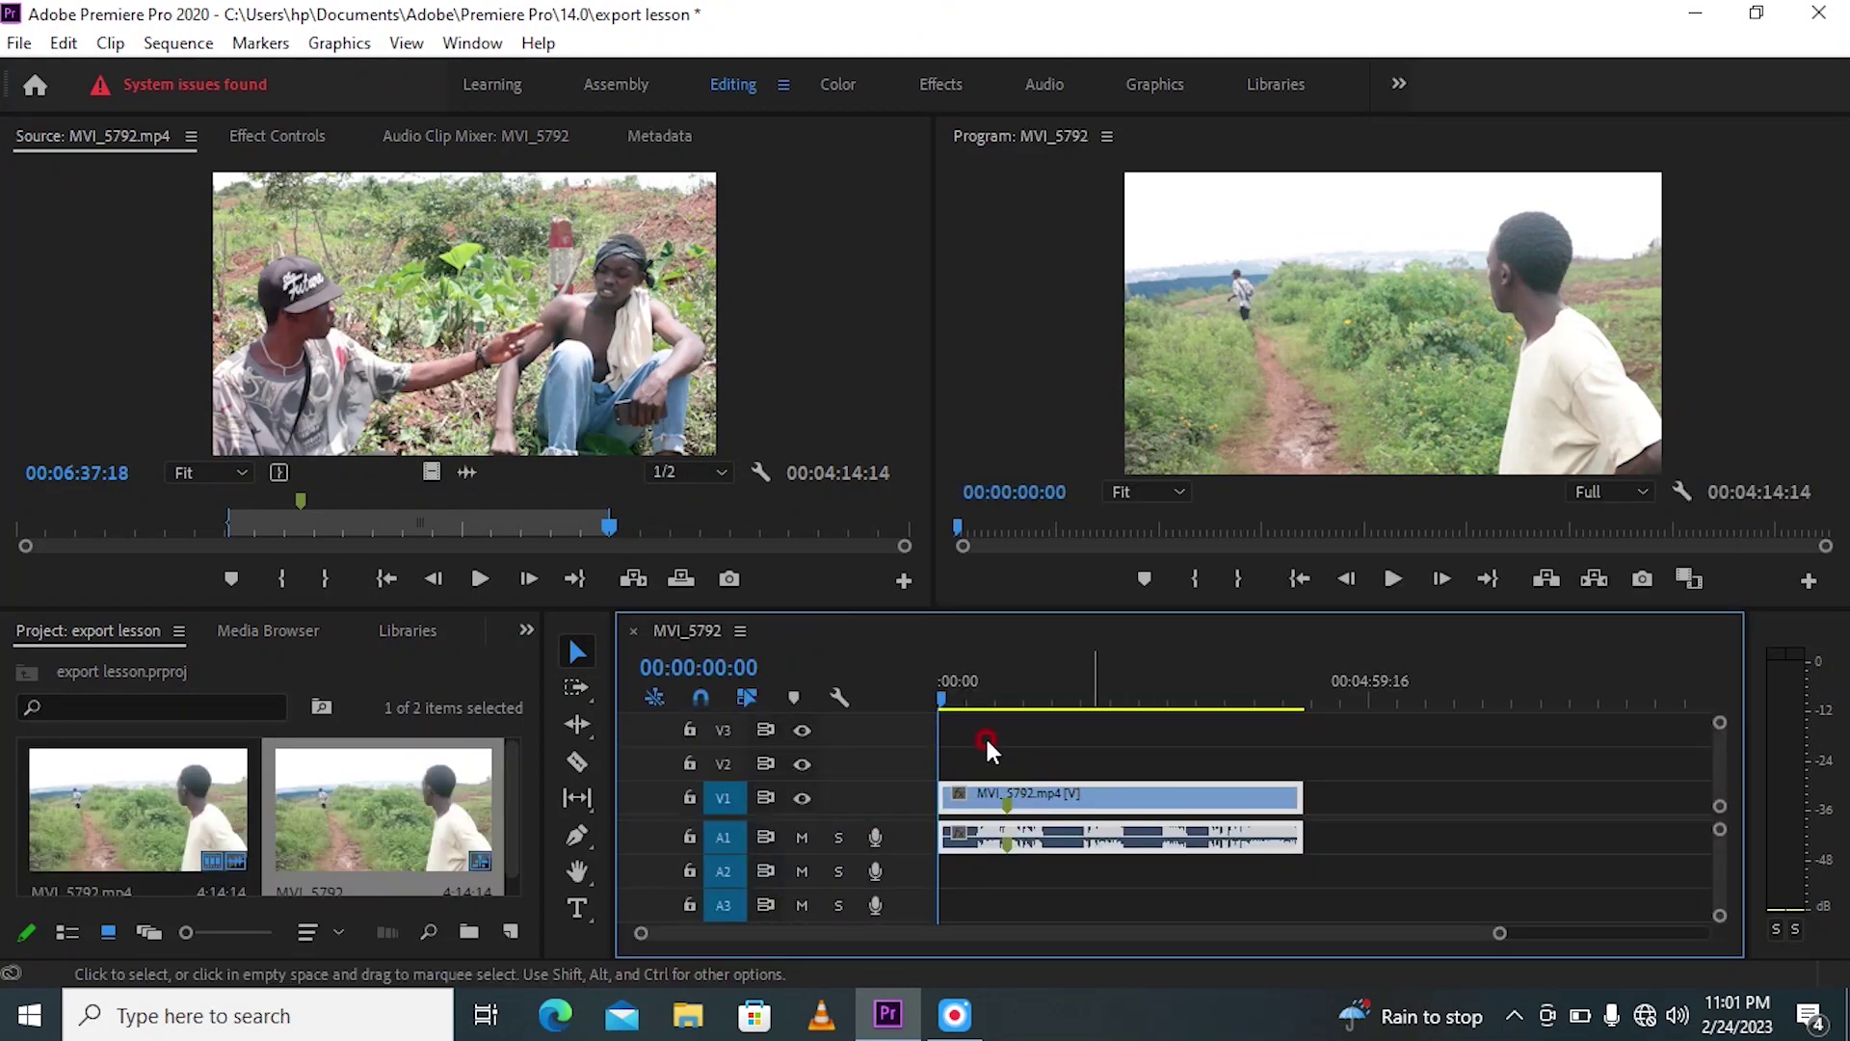
click(983, 766)
click(1049, 794)
Unlink the MVI_5792 clip's video from its audio.
right_click(1054, 800)
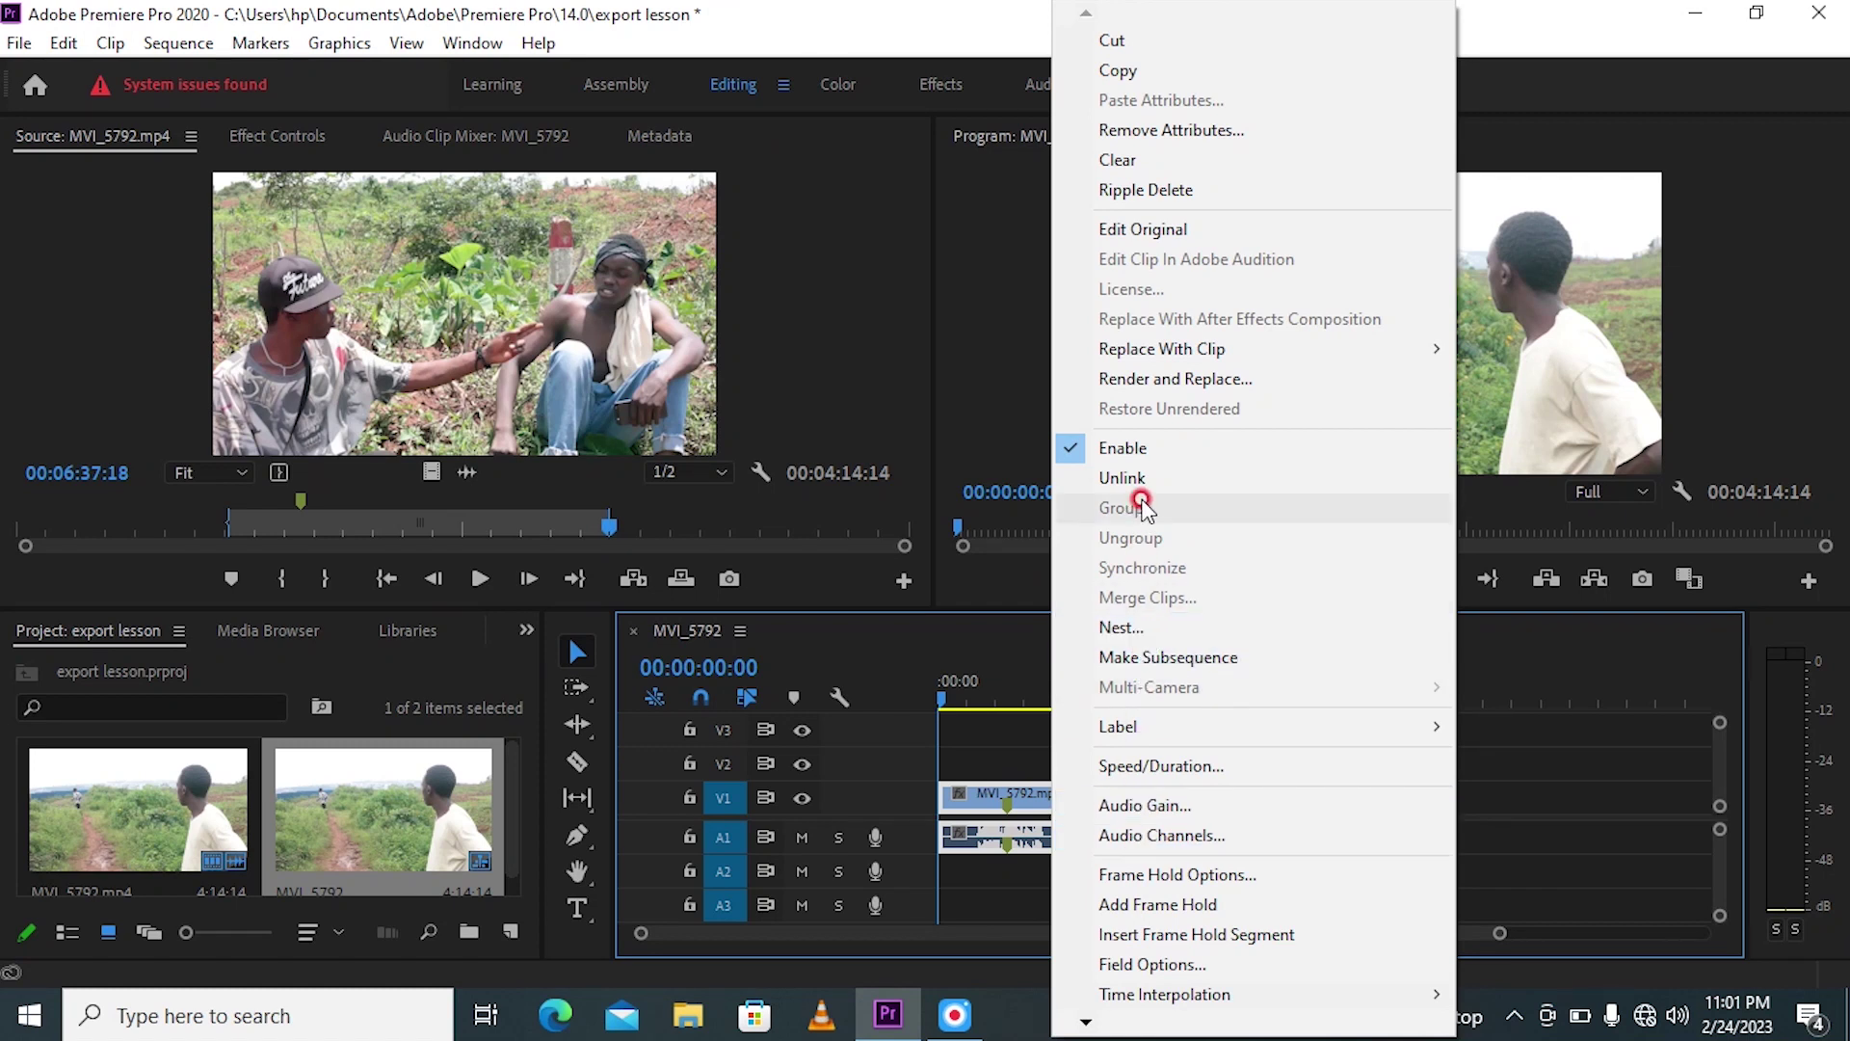
click(1123, 477)
click(1063, 782)
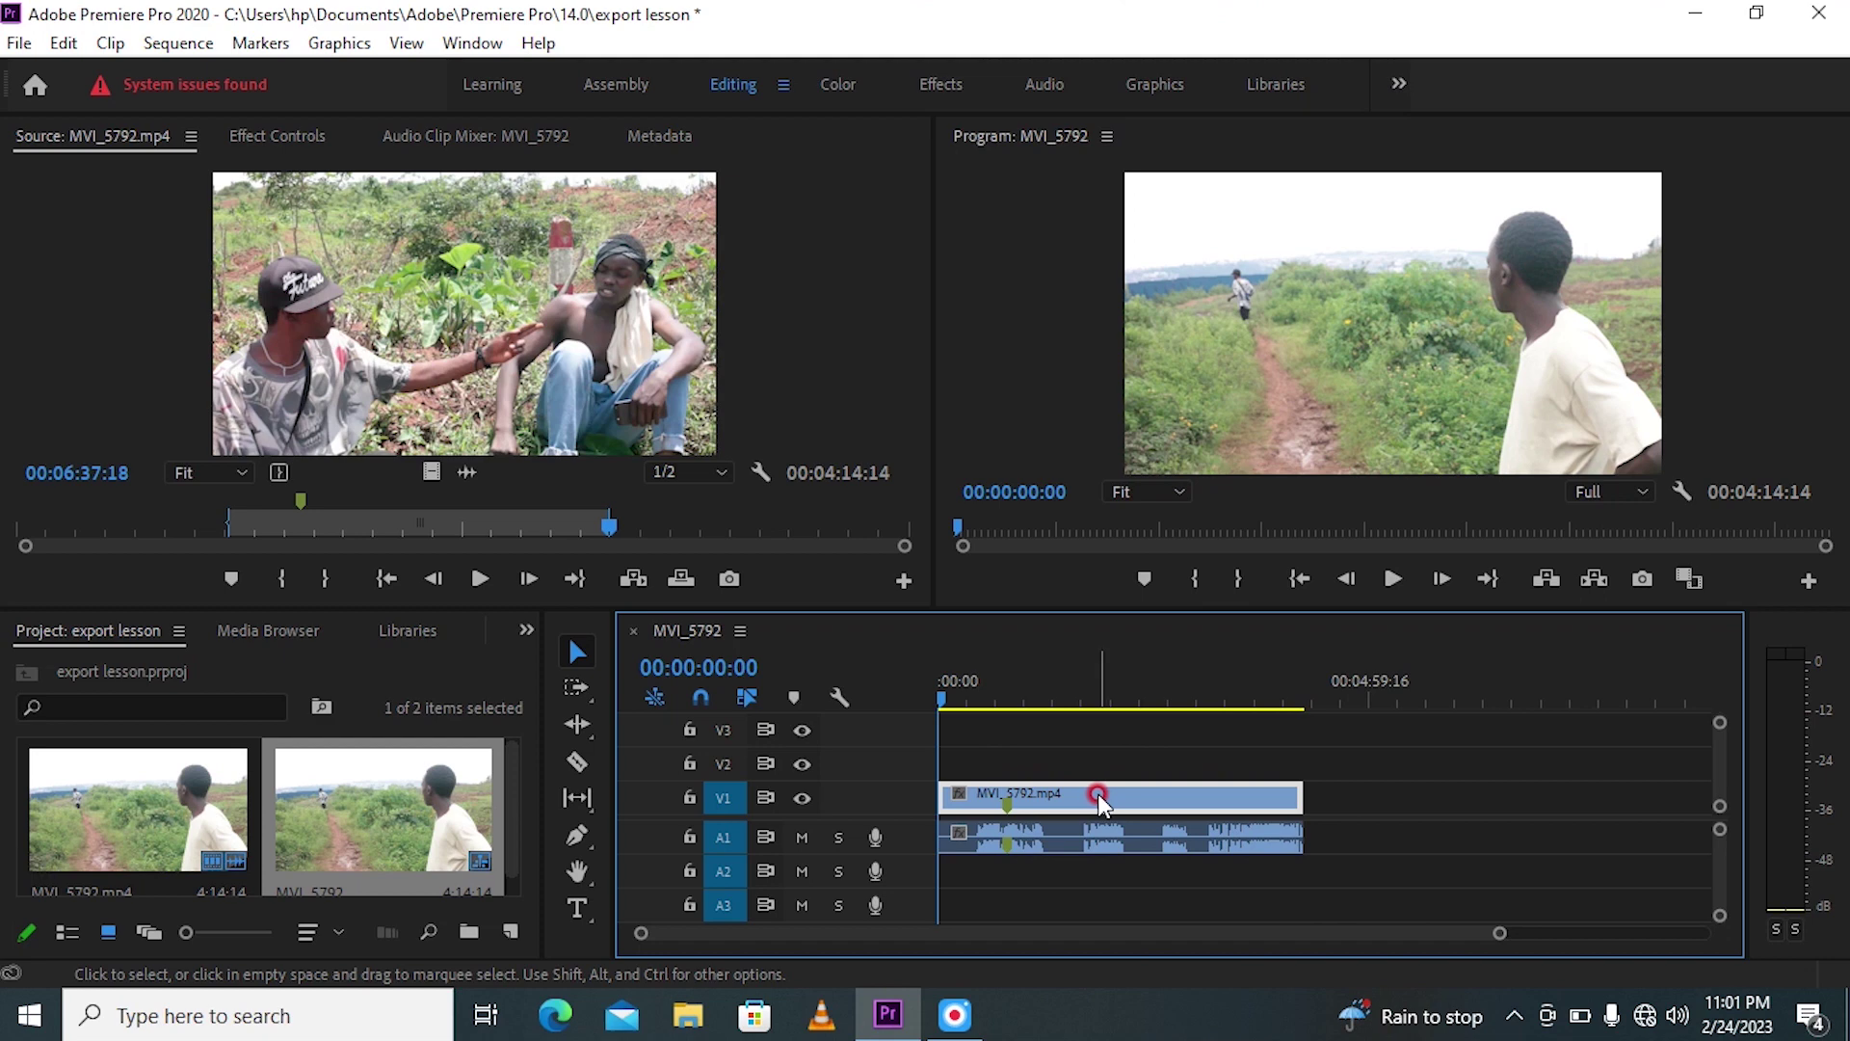
Move the playhead to 00:00:41:12 and duplicate the clip onto track V2.
click(1023, 700)
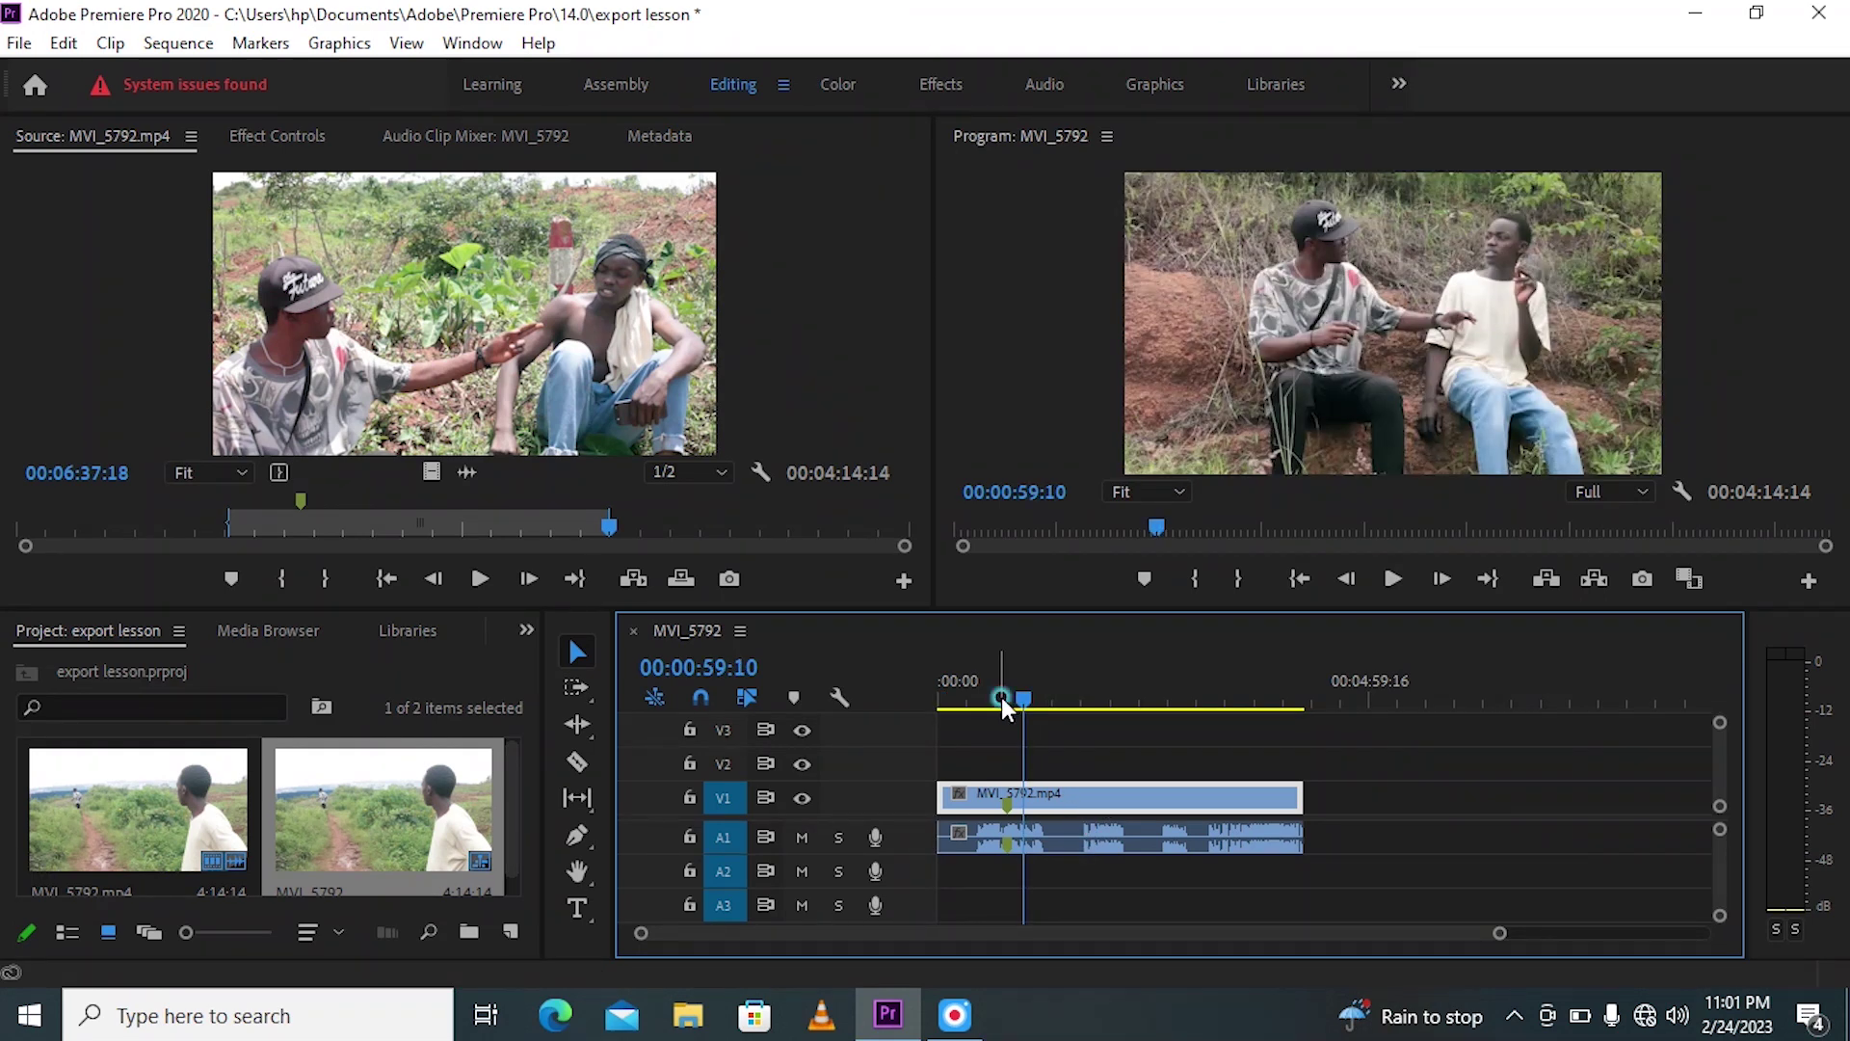
click(998, 704)
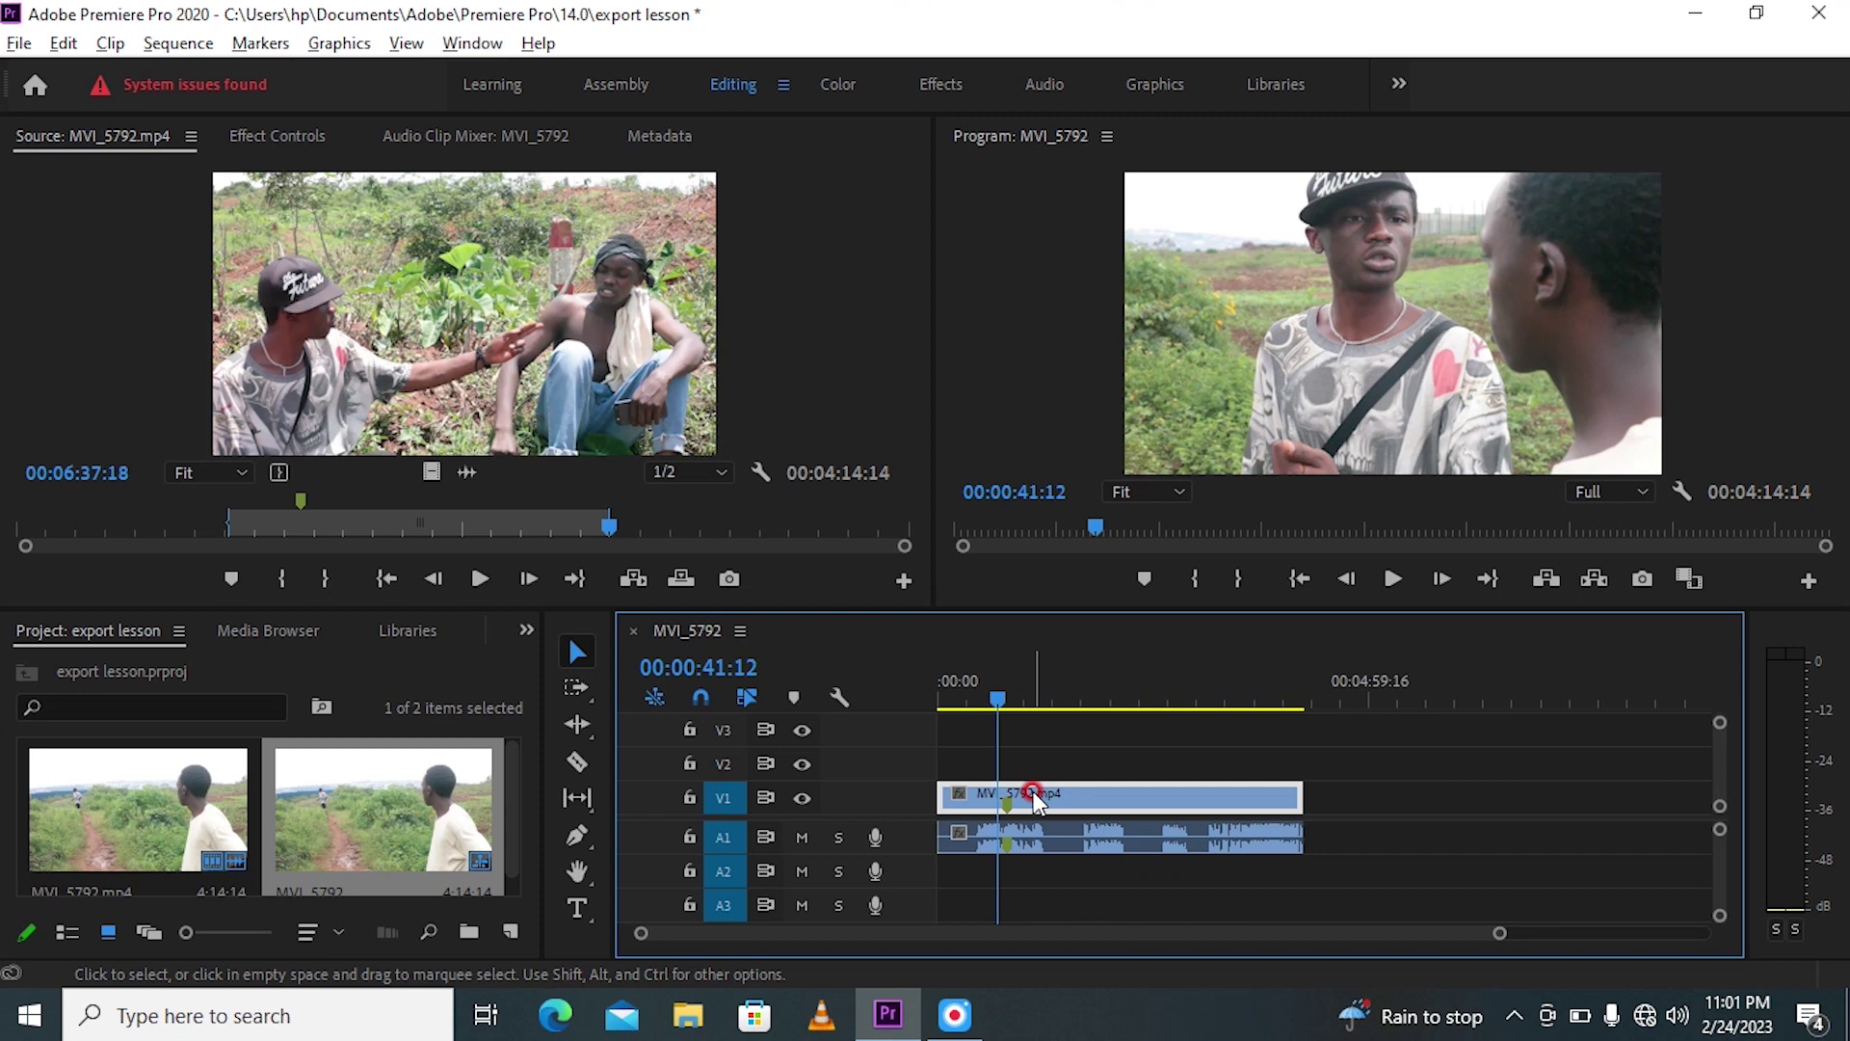
drag(1033, 798, 1039, 753)
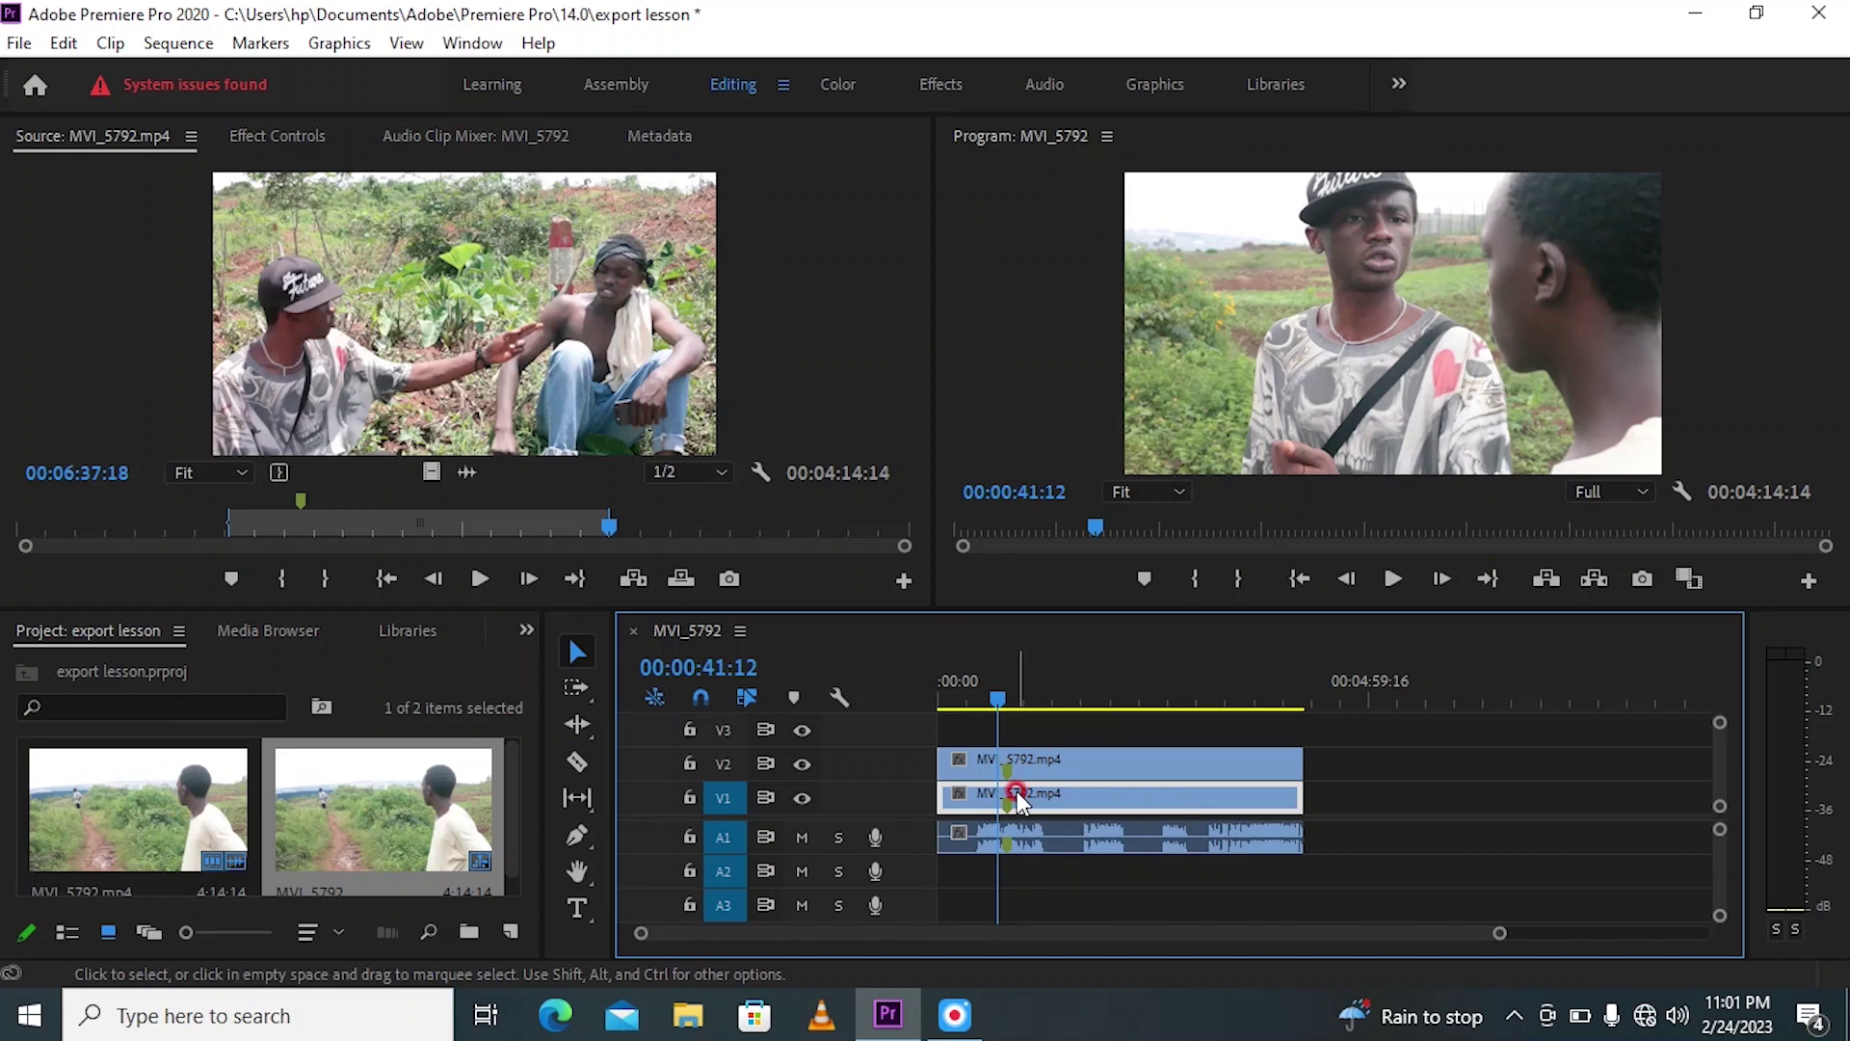
Scale the V2 copy down to 69 in Effect Controls and preview it at 00:00:42:18.
click(1021, 763)
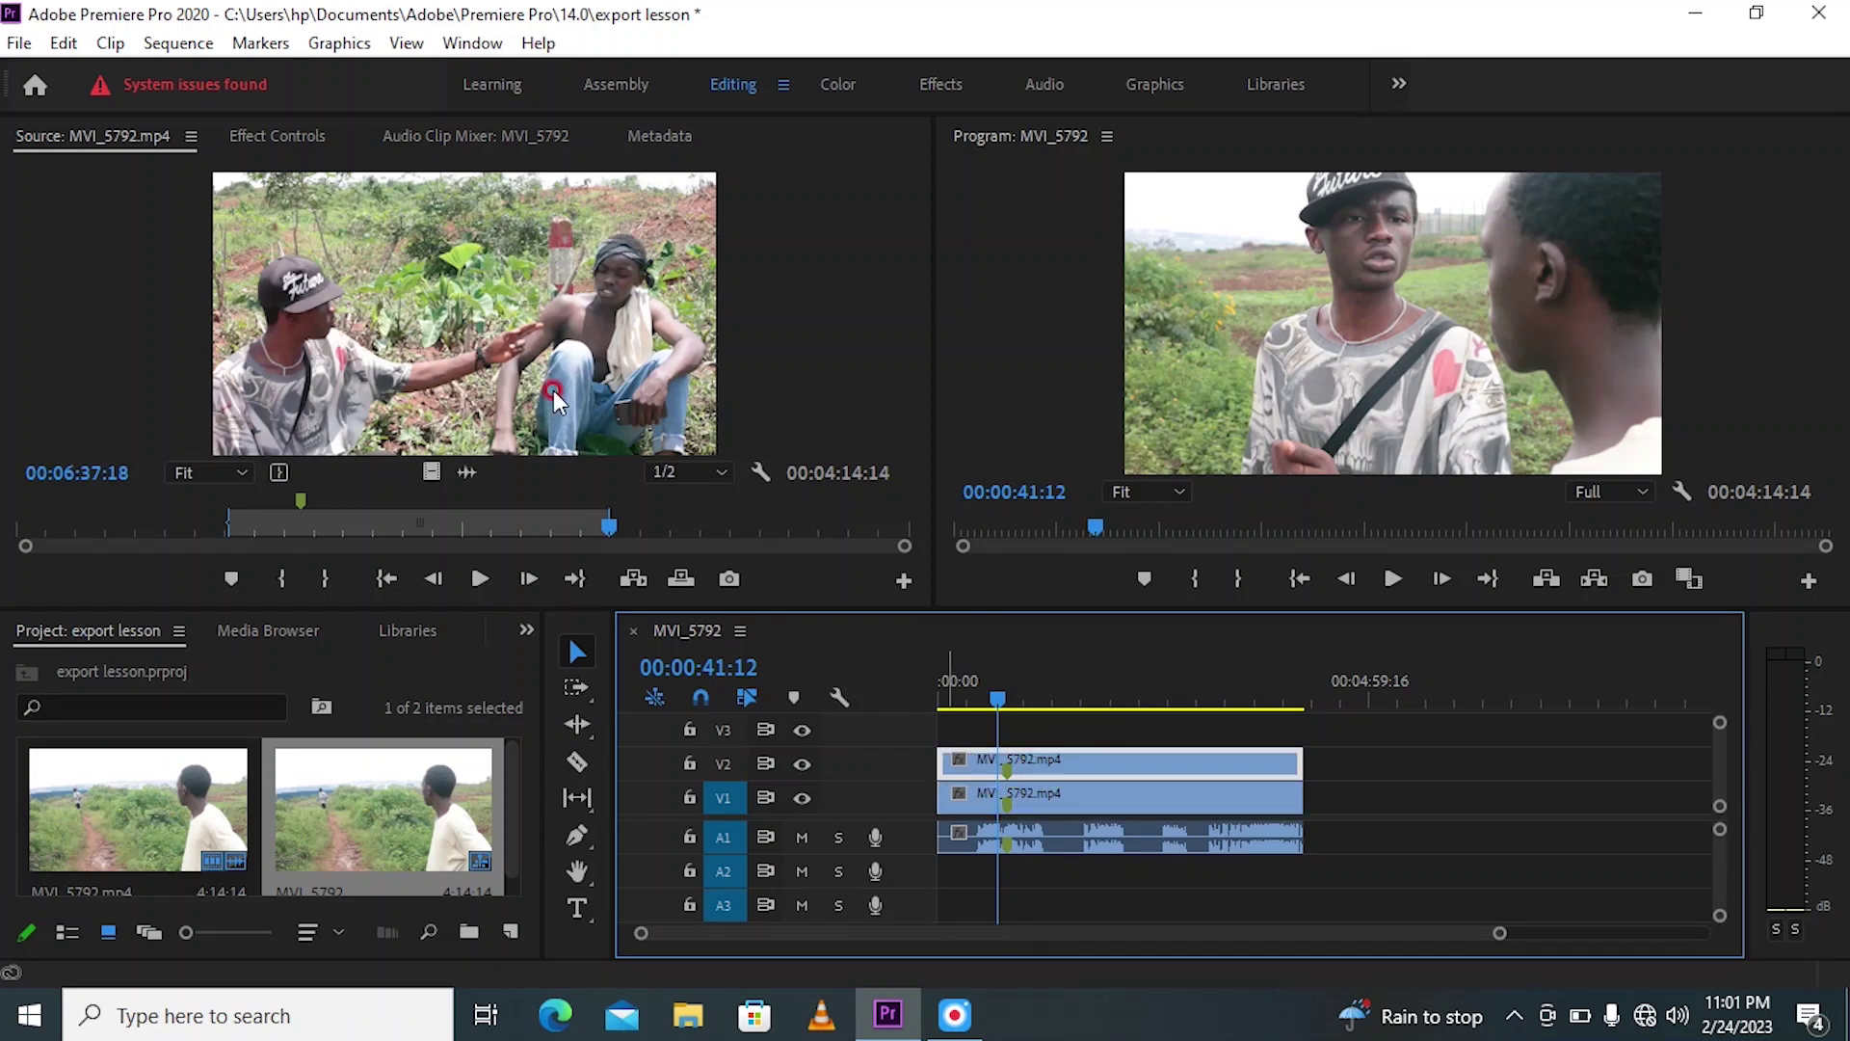
click(278, 136)
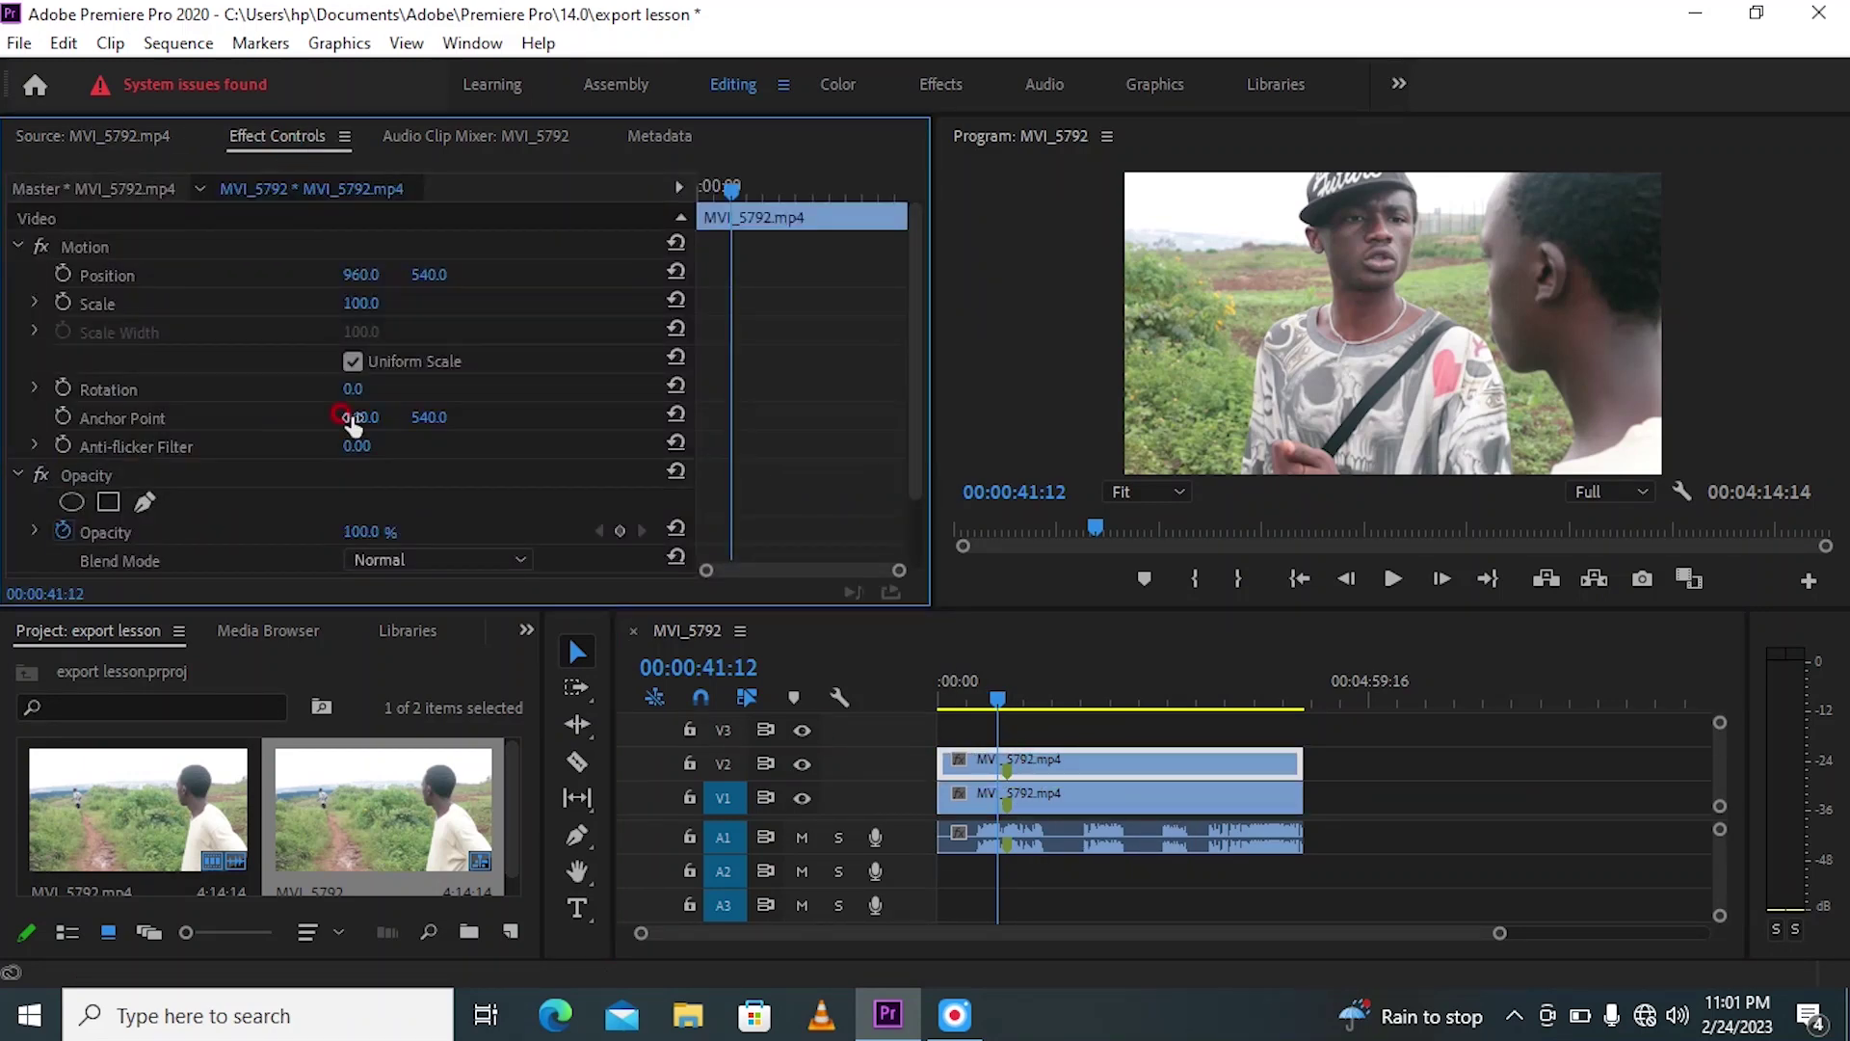
click(358, 304)
mouse_move(356, 302)
mouse_down()
mouse_move(310, 303)
mouse_move(327, 303)
mouse_up()
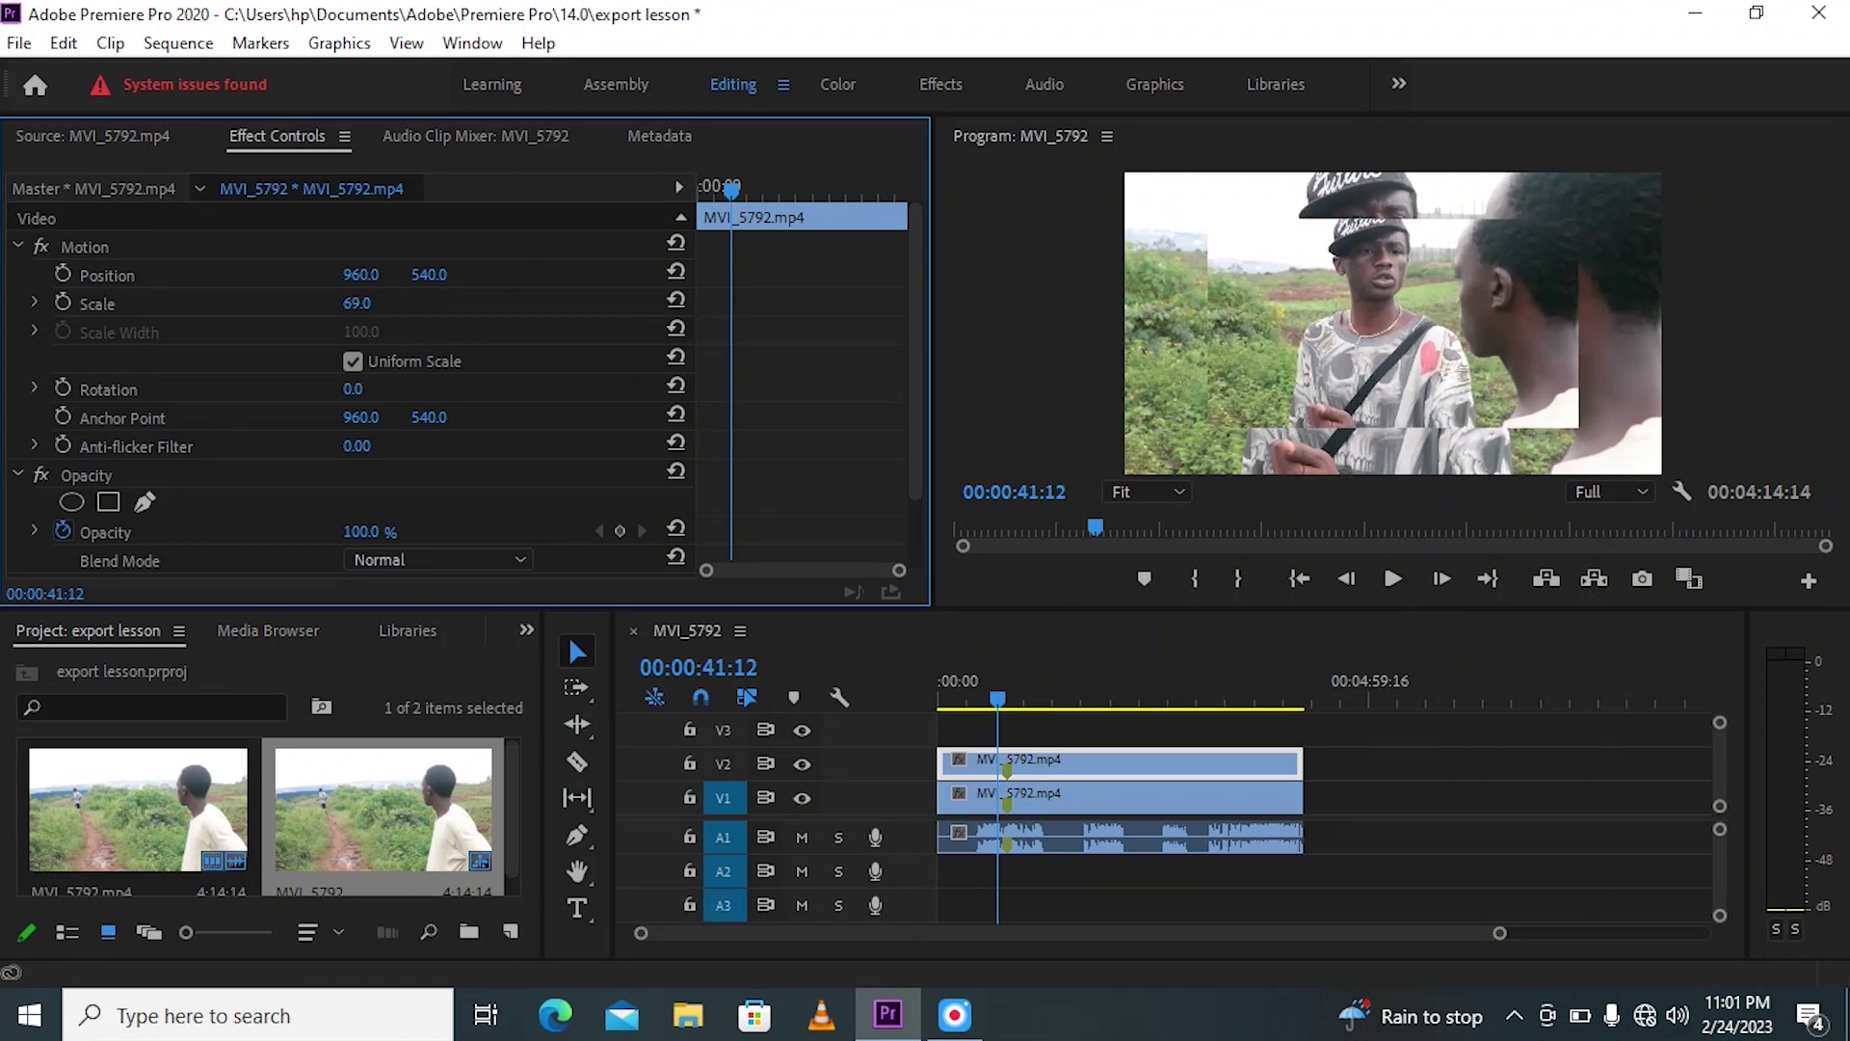
click(984, 435)
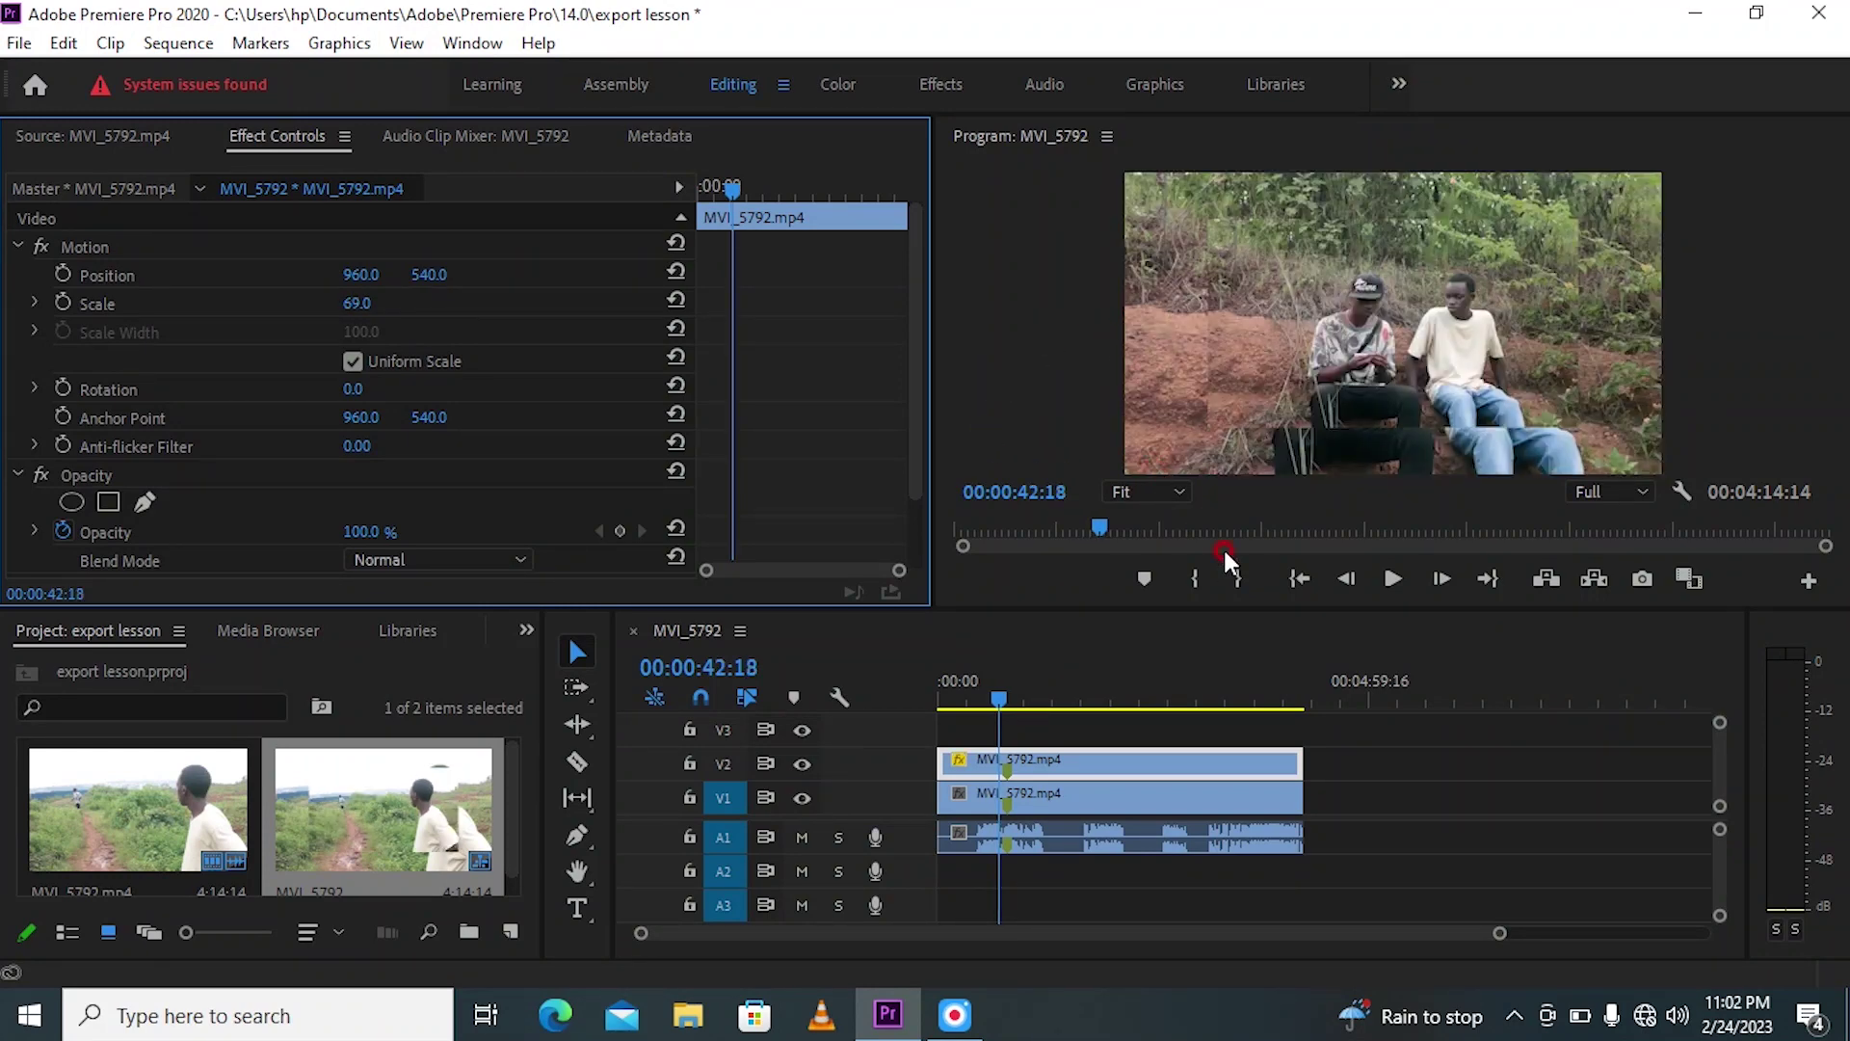
Preview the overlay at 00:03:16:03 and 00:03:59:12 in the Program monitor.
click(1277, 720)
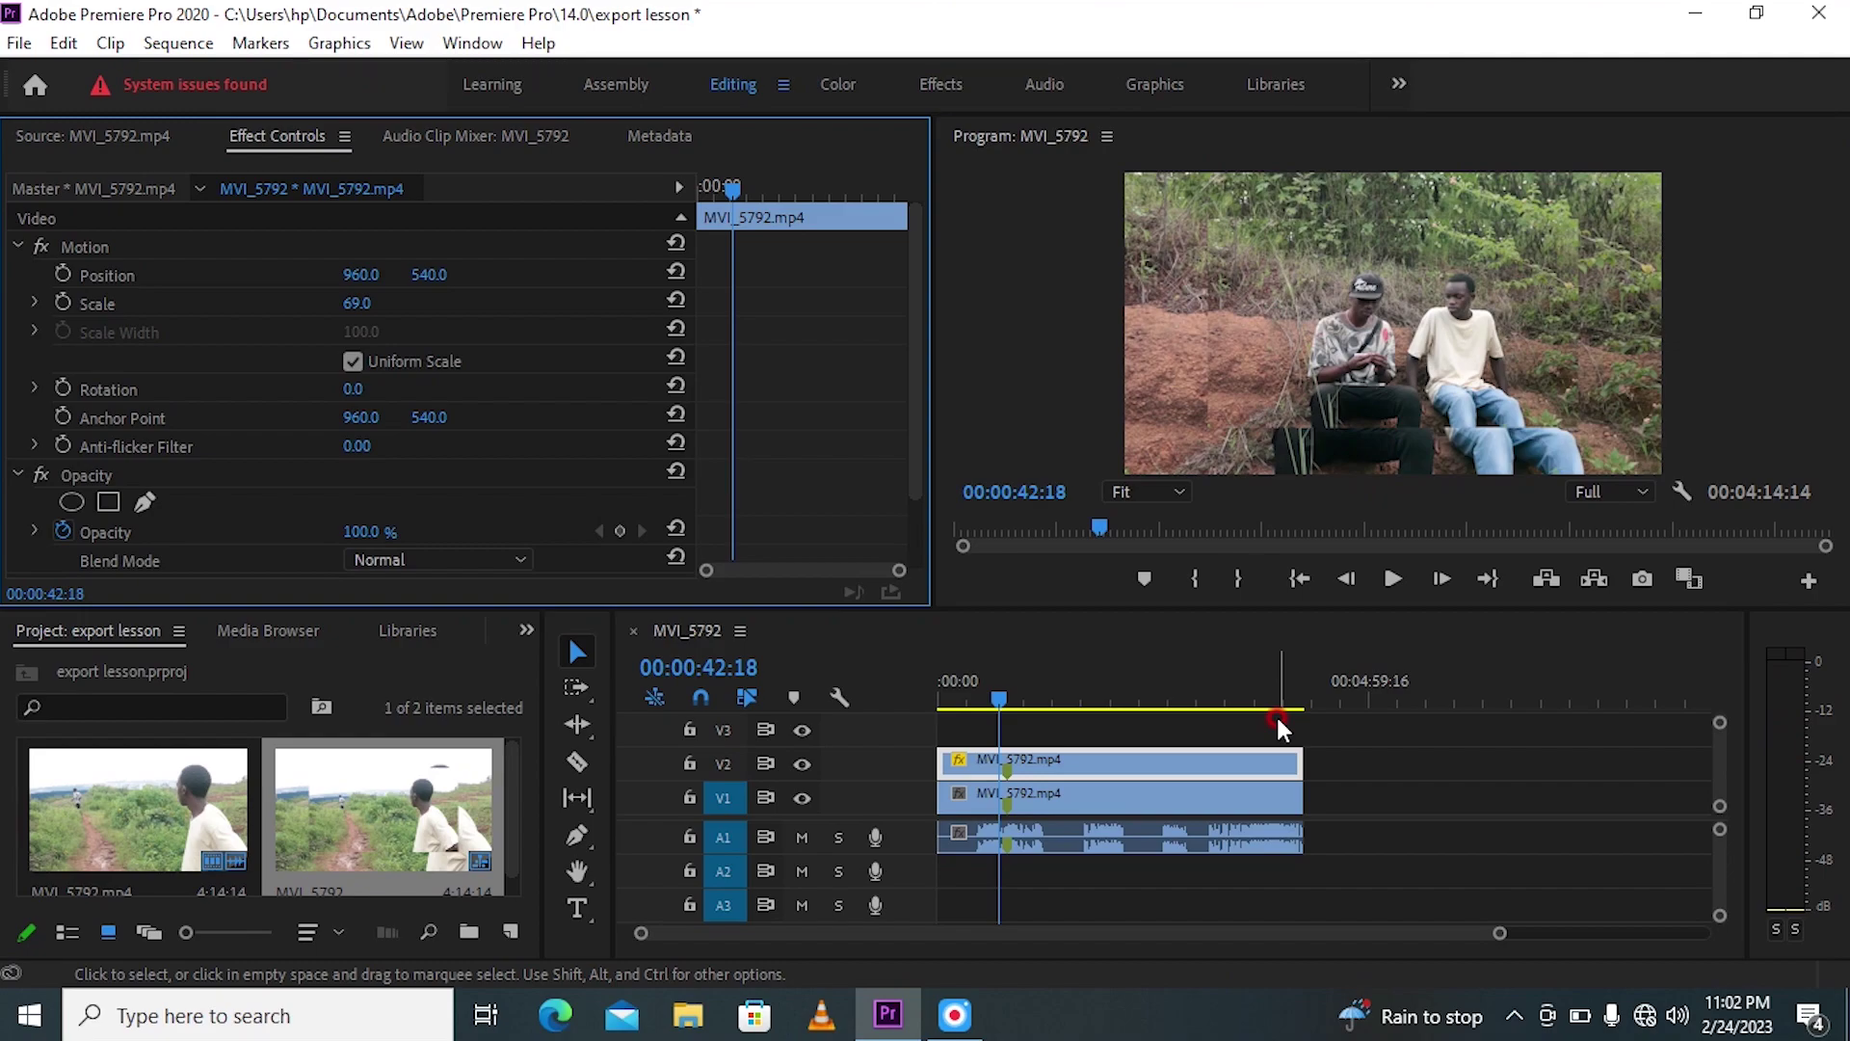
click(1218, 683)
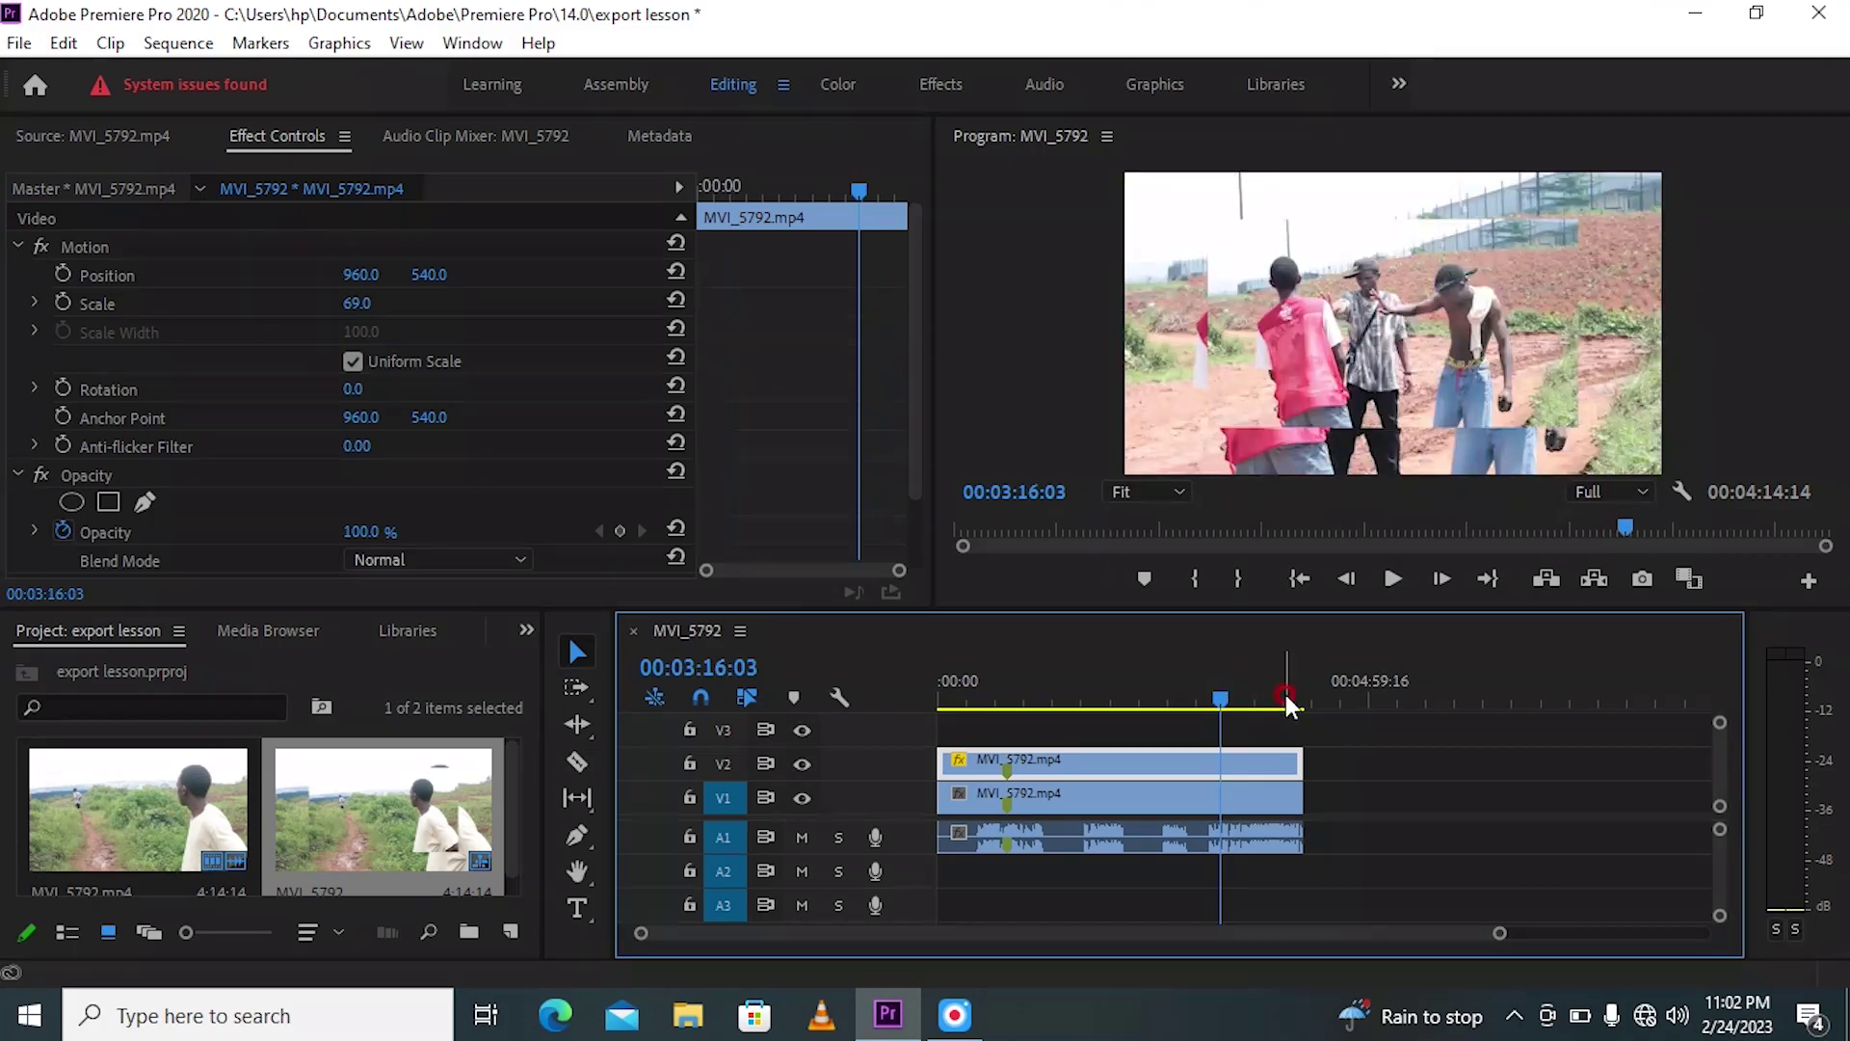
click(1285, 696)
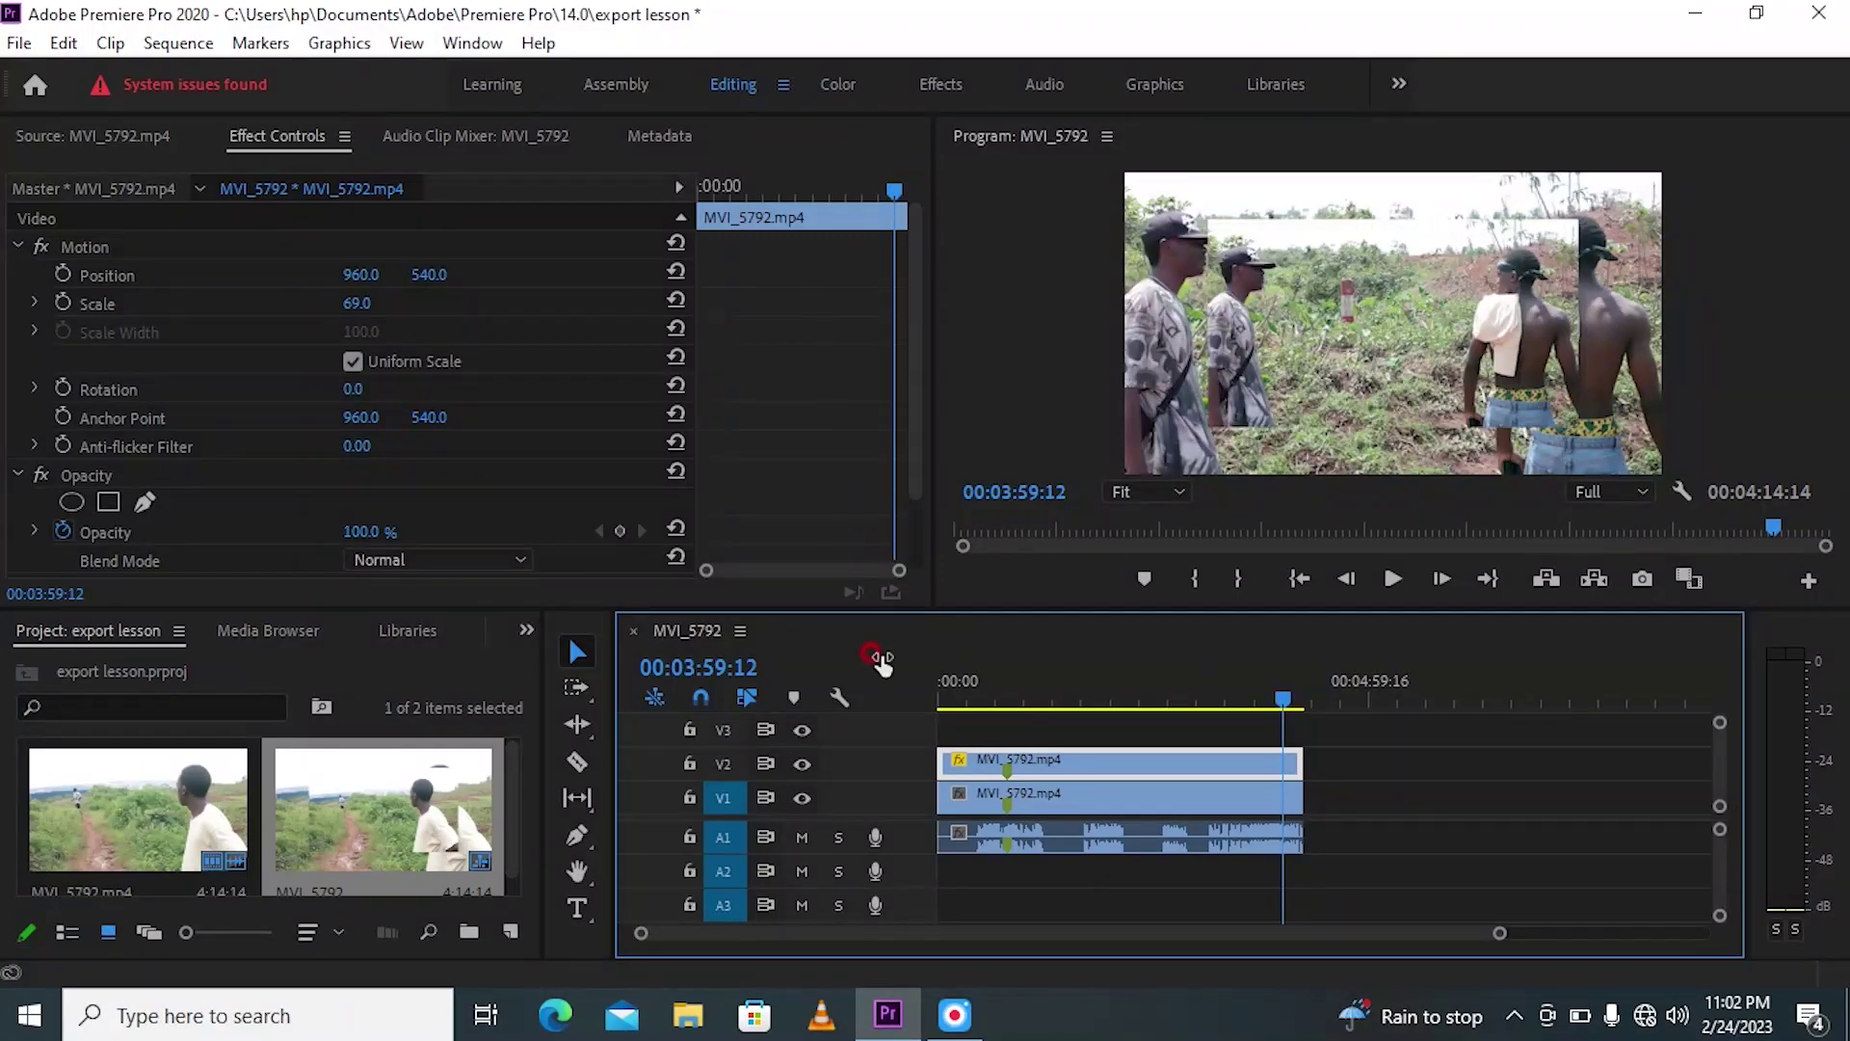
Open the File menu to reach the Export commands.
click(19, 44)
click(19, 45)
click(20, 45)
click(19, 44)
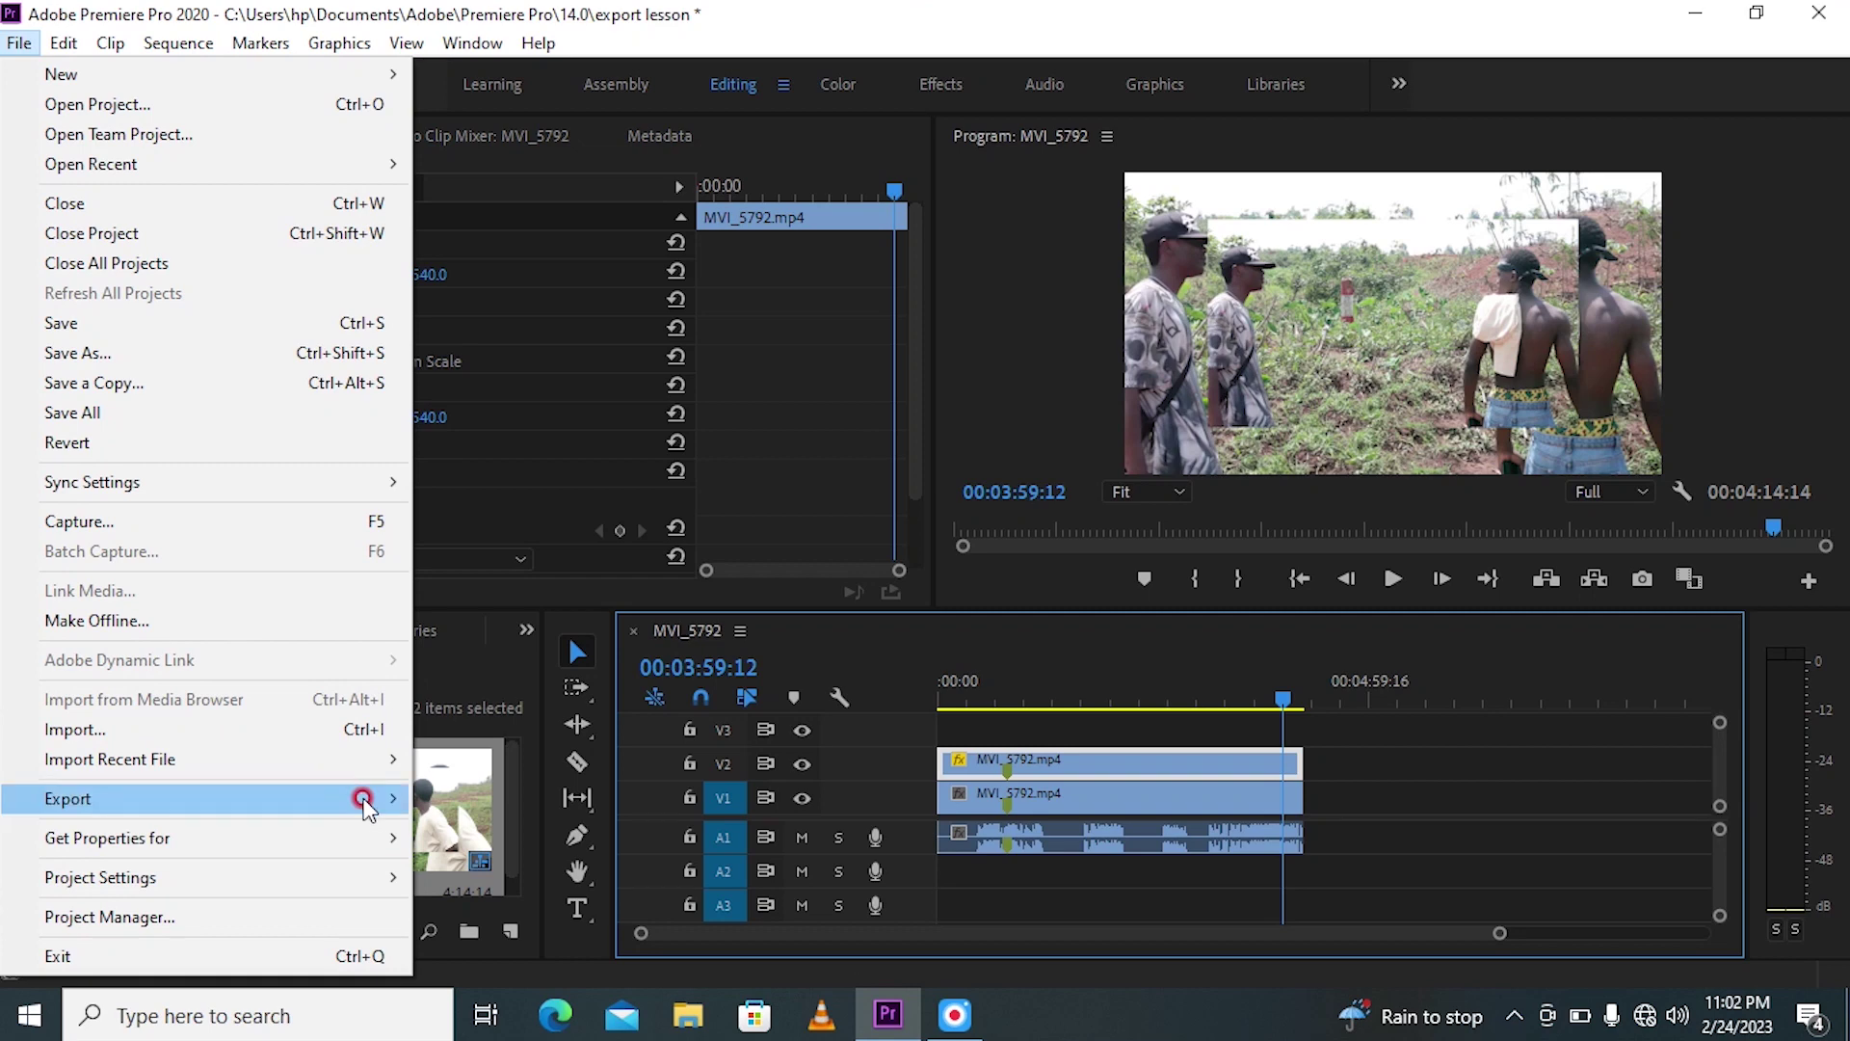
Choose File > Export > Media to open Export Settings, then open the Format list.
mouse_move(386, 798)
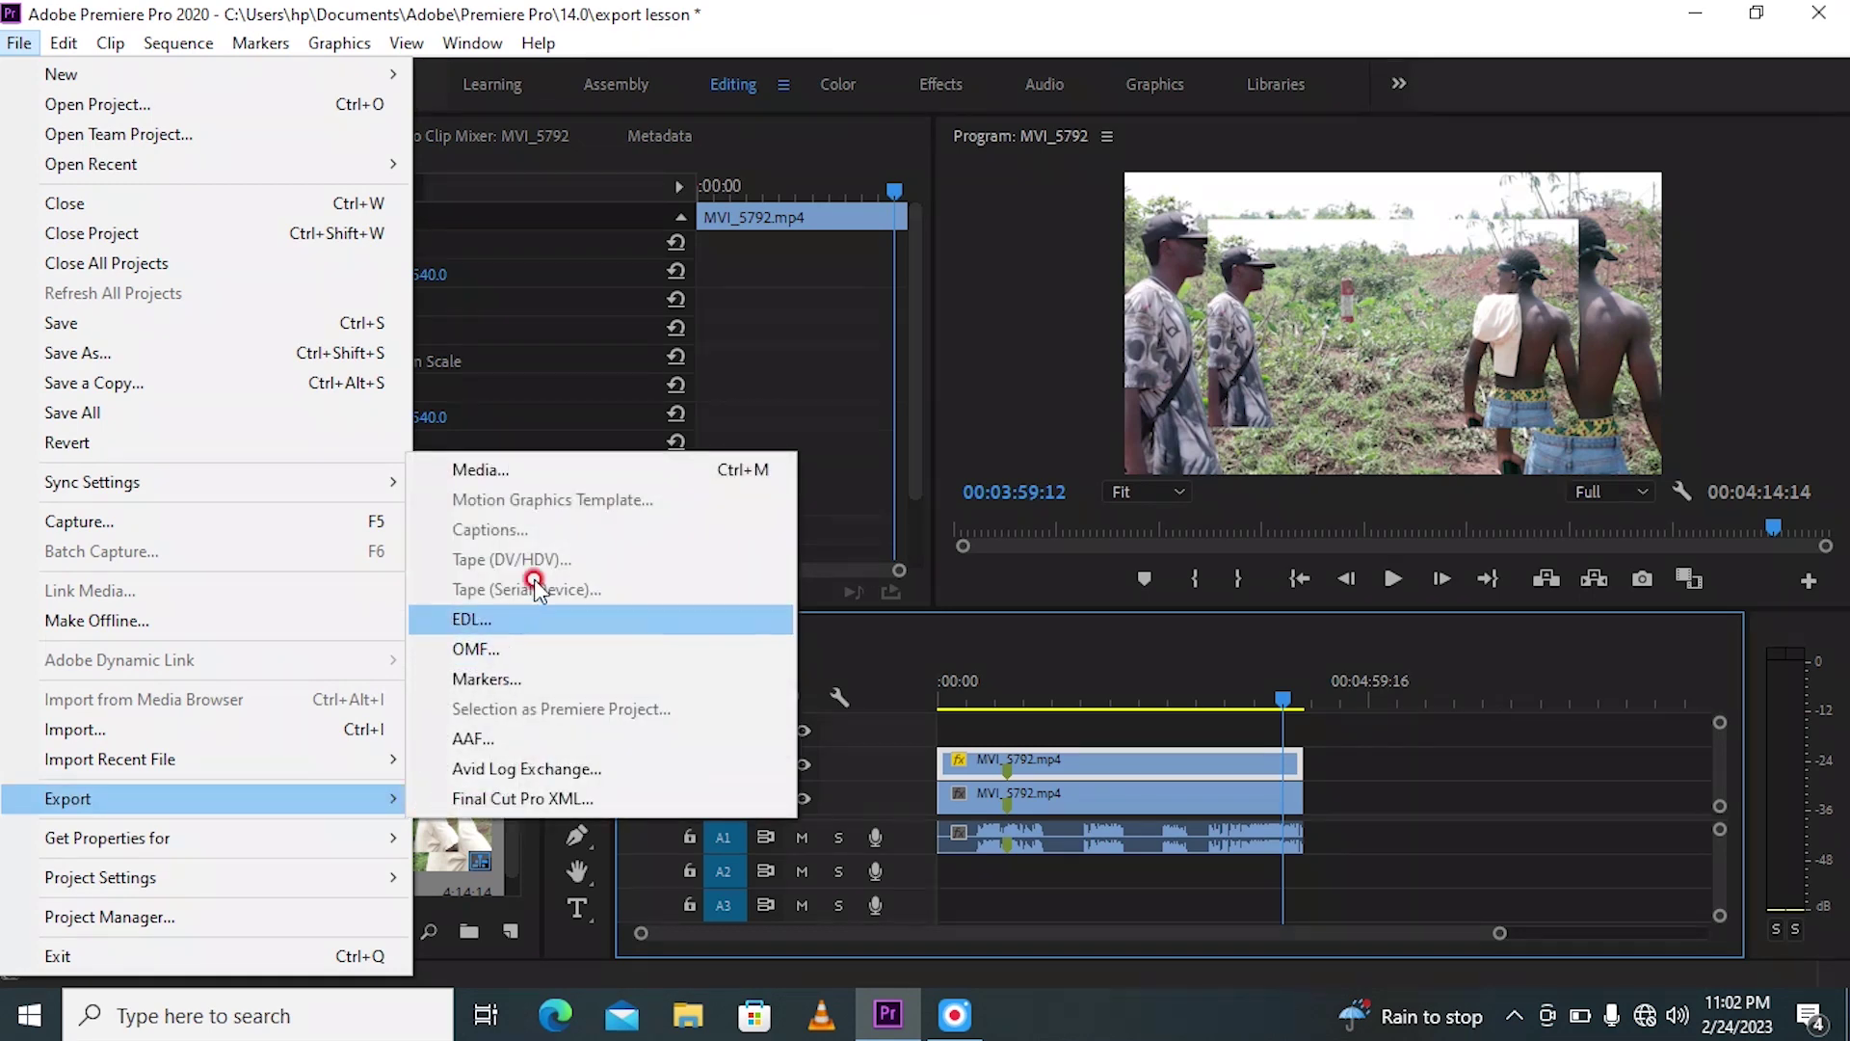
click(566, 470)
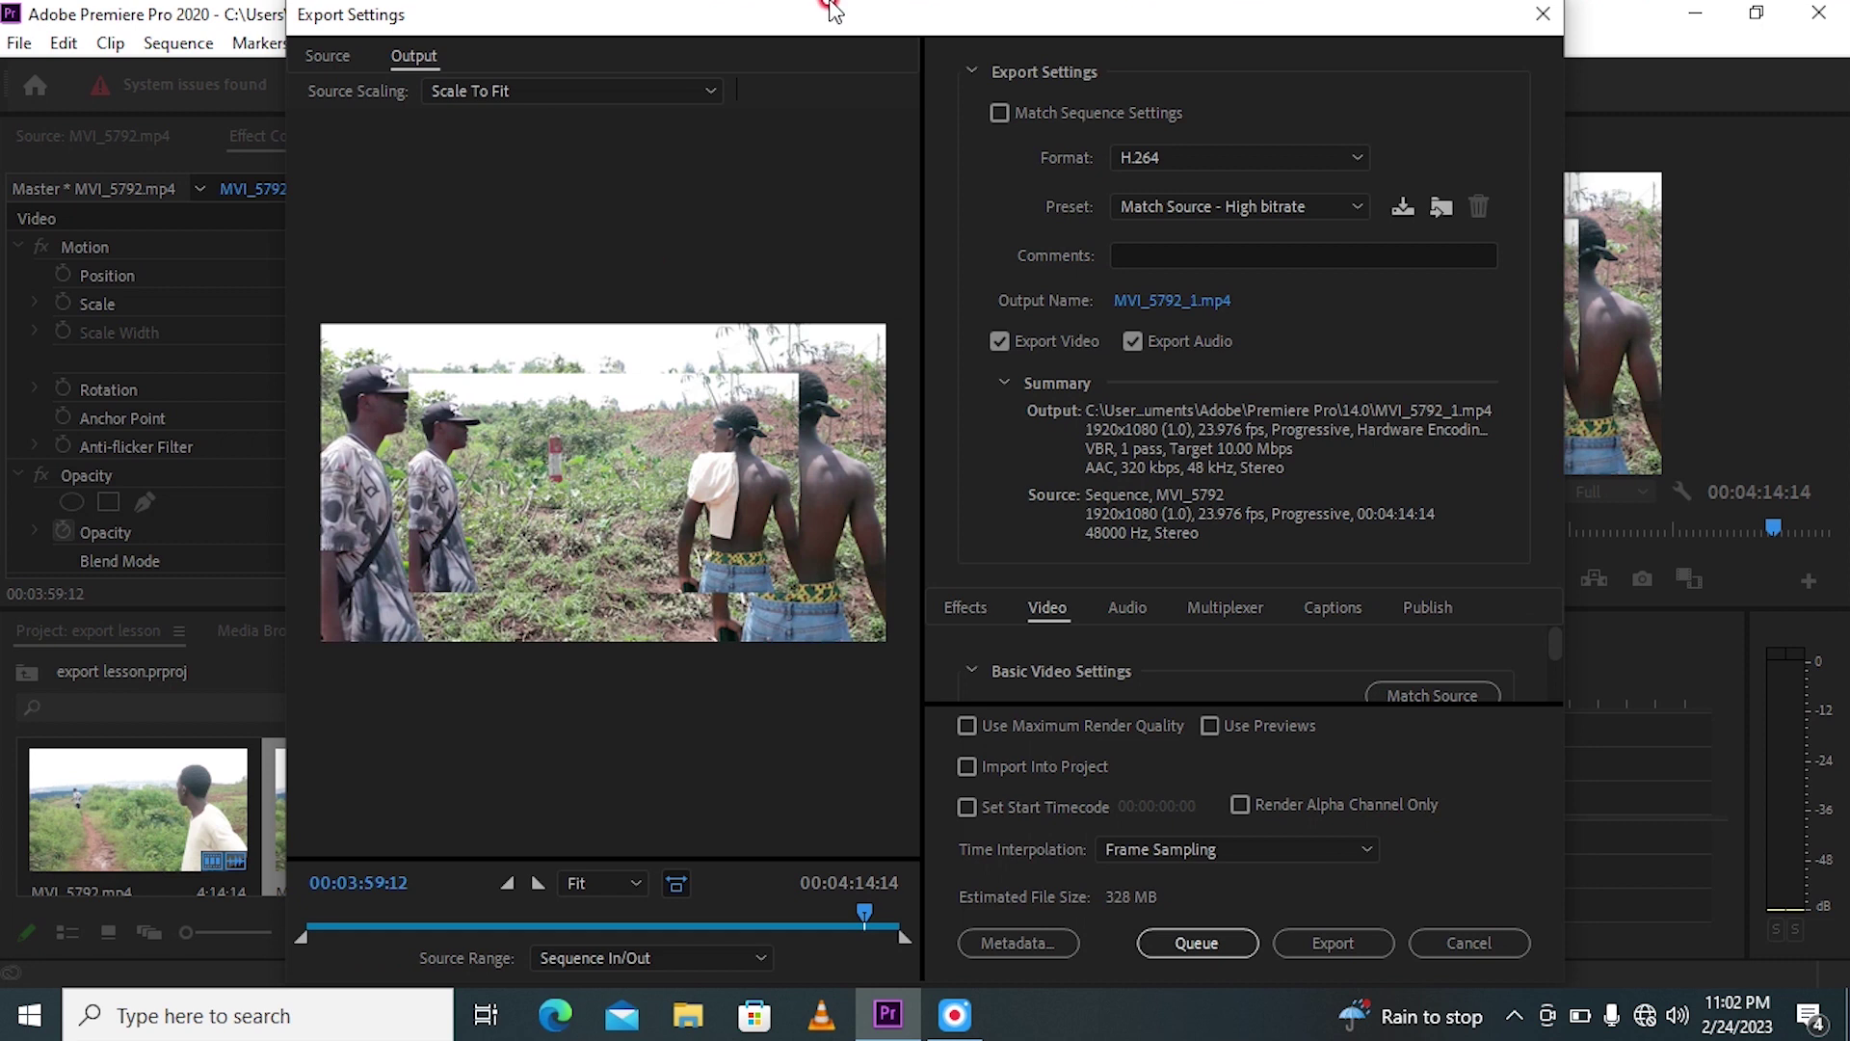
click(1340, 160)
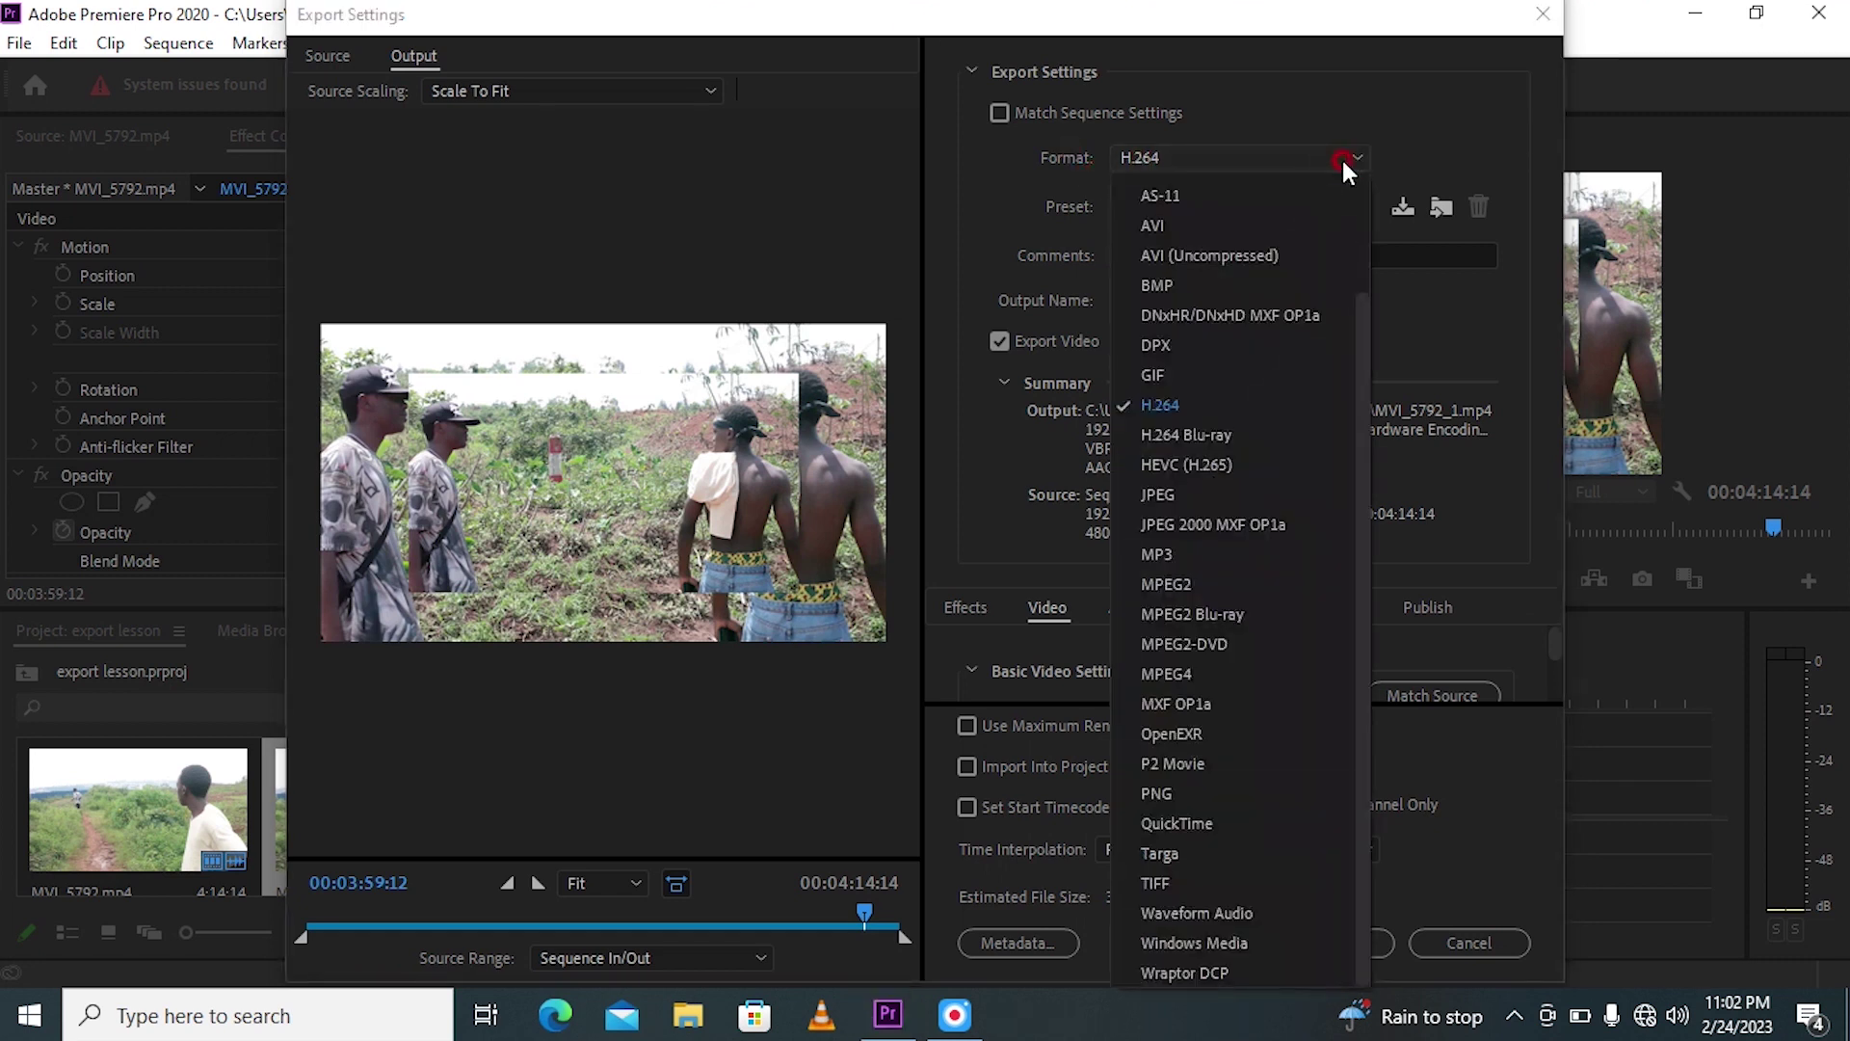
Keep the H.264 format and choose the YouTube 1080p Full HD preset.
click(1166, 403)
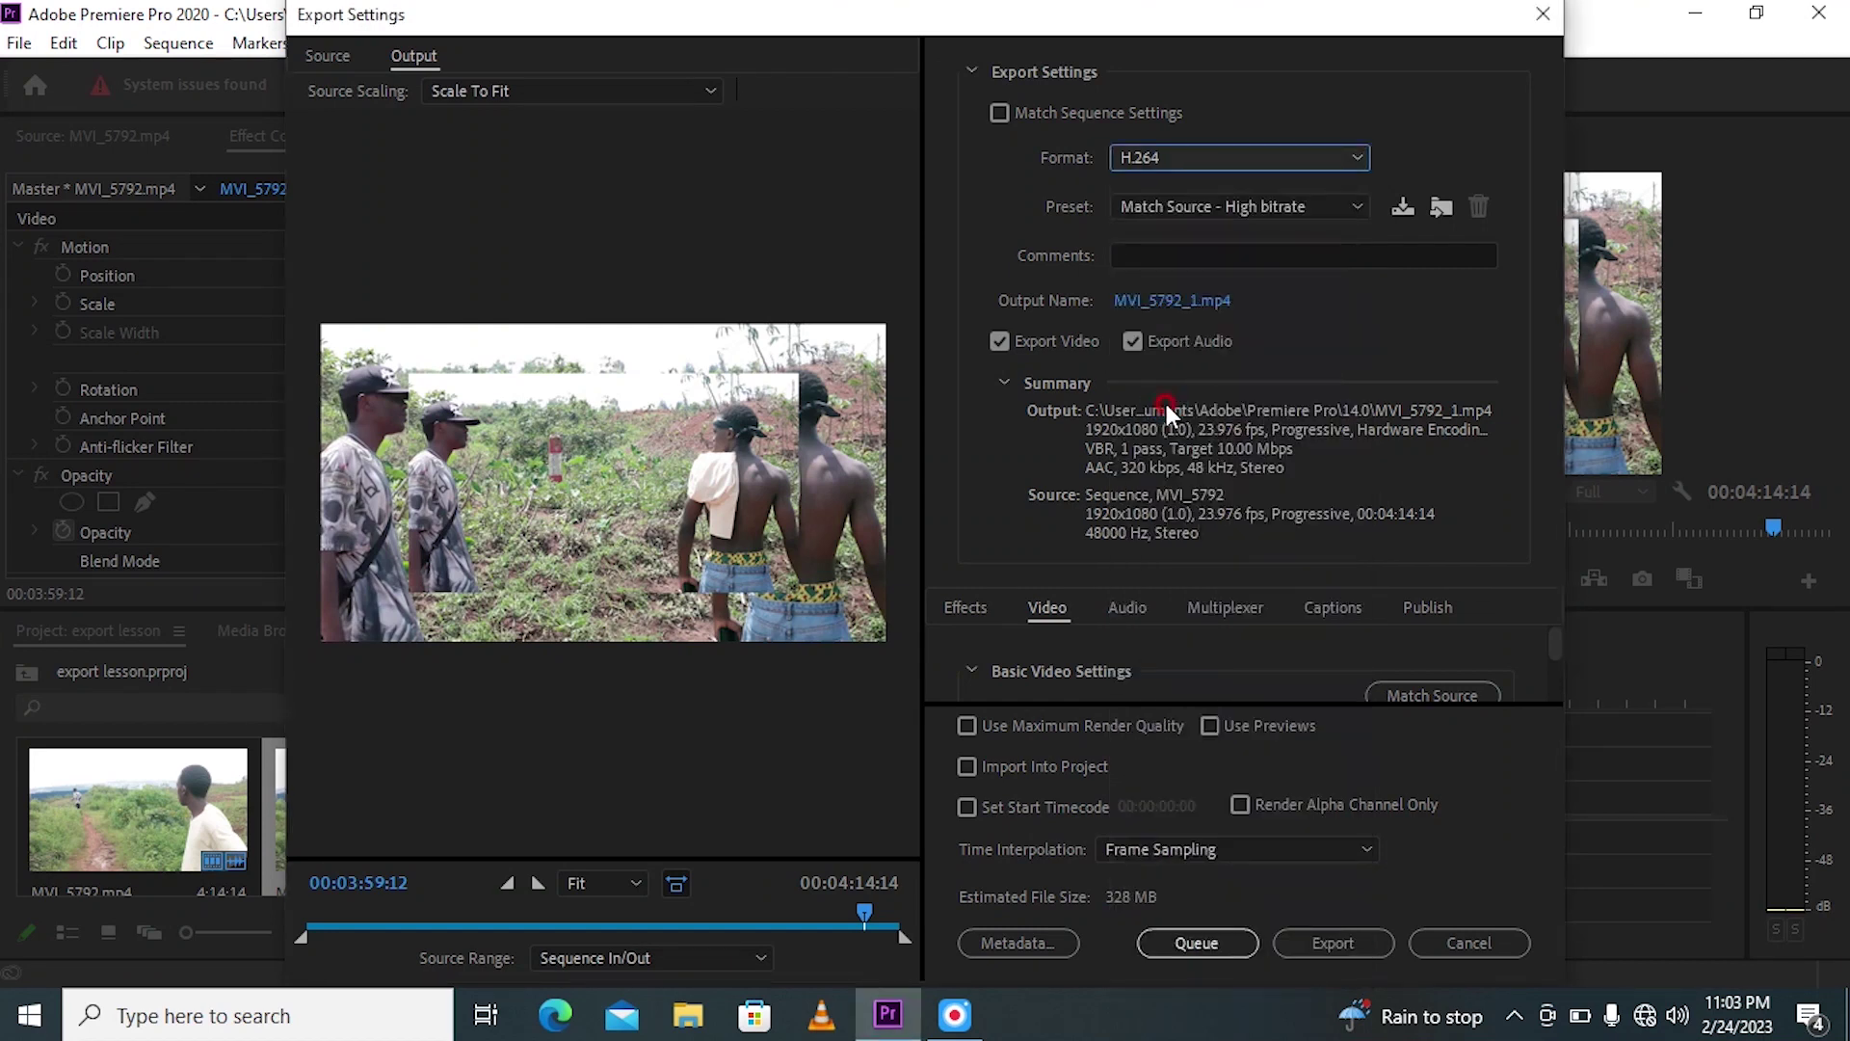
click(1326, 205)
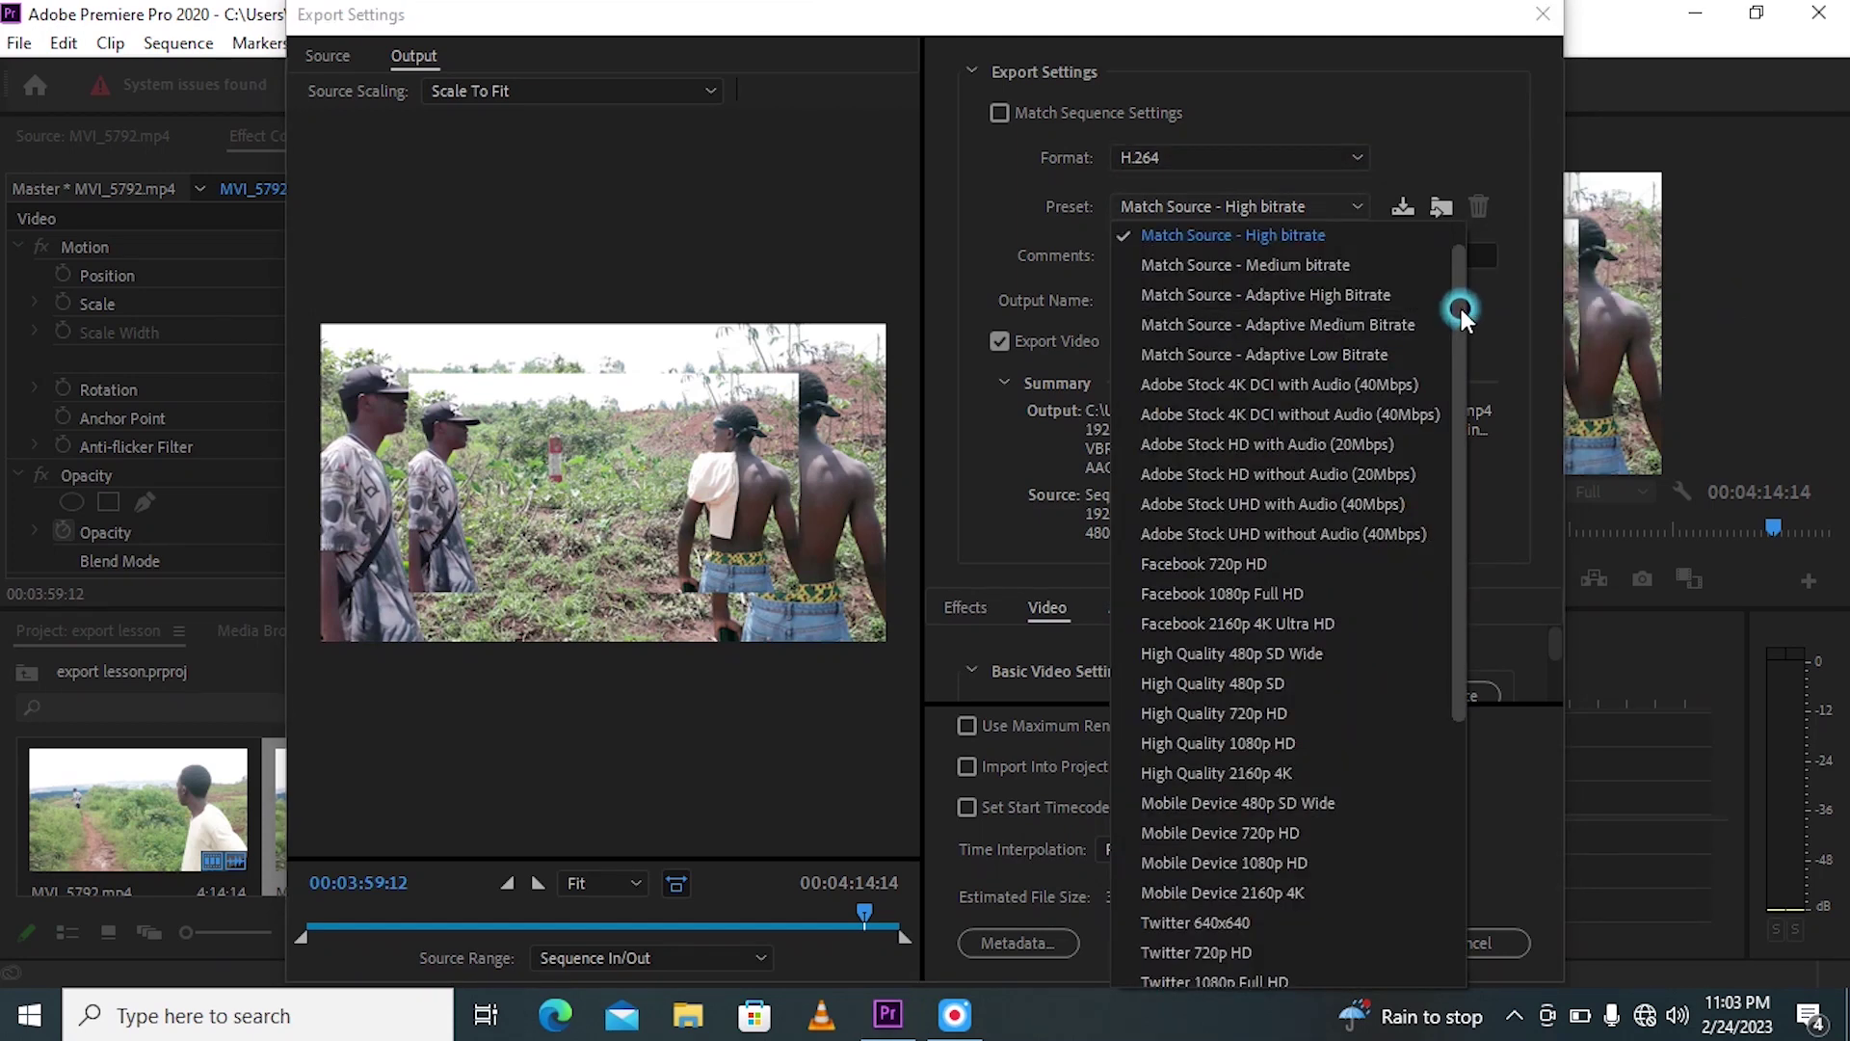
drag(1461, 310, 1459, 613)
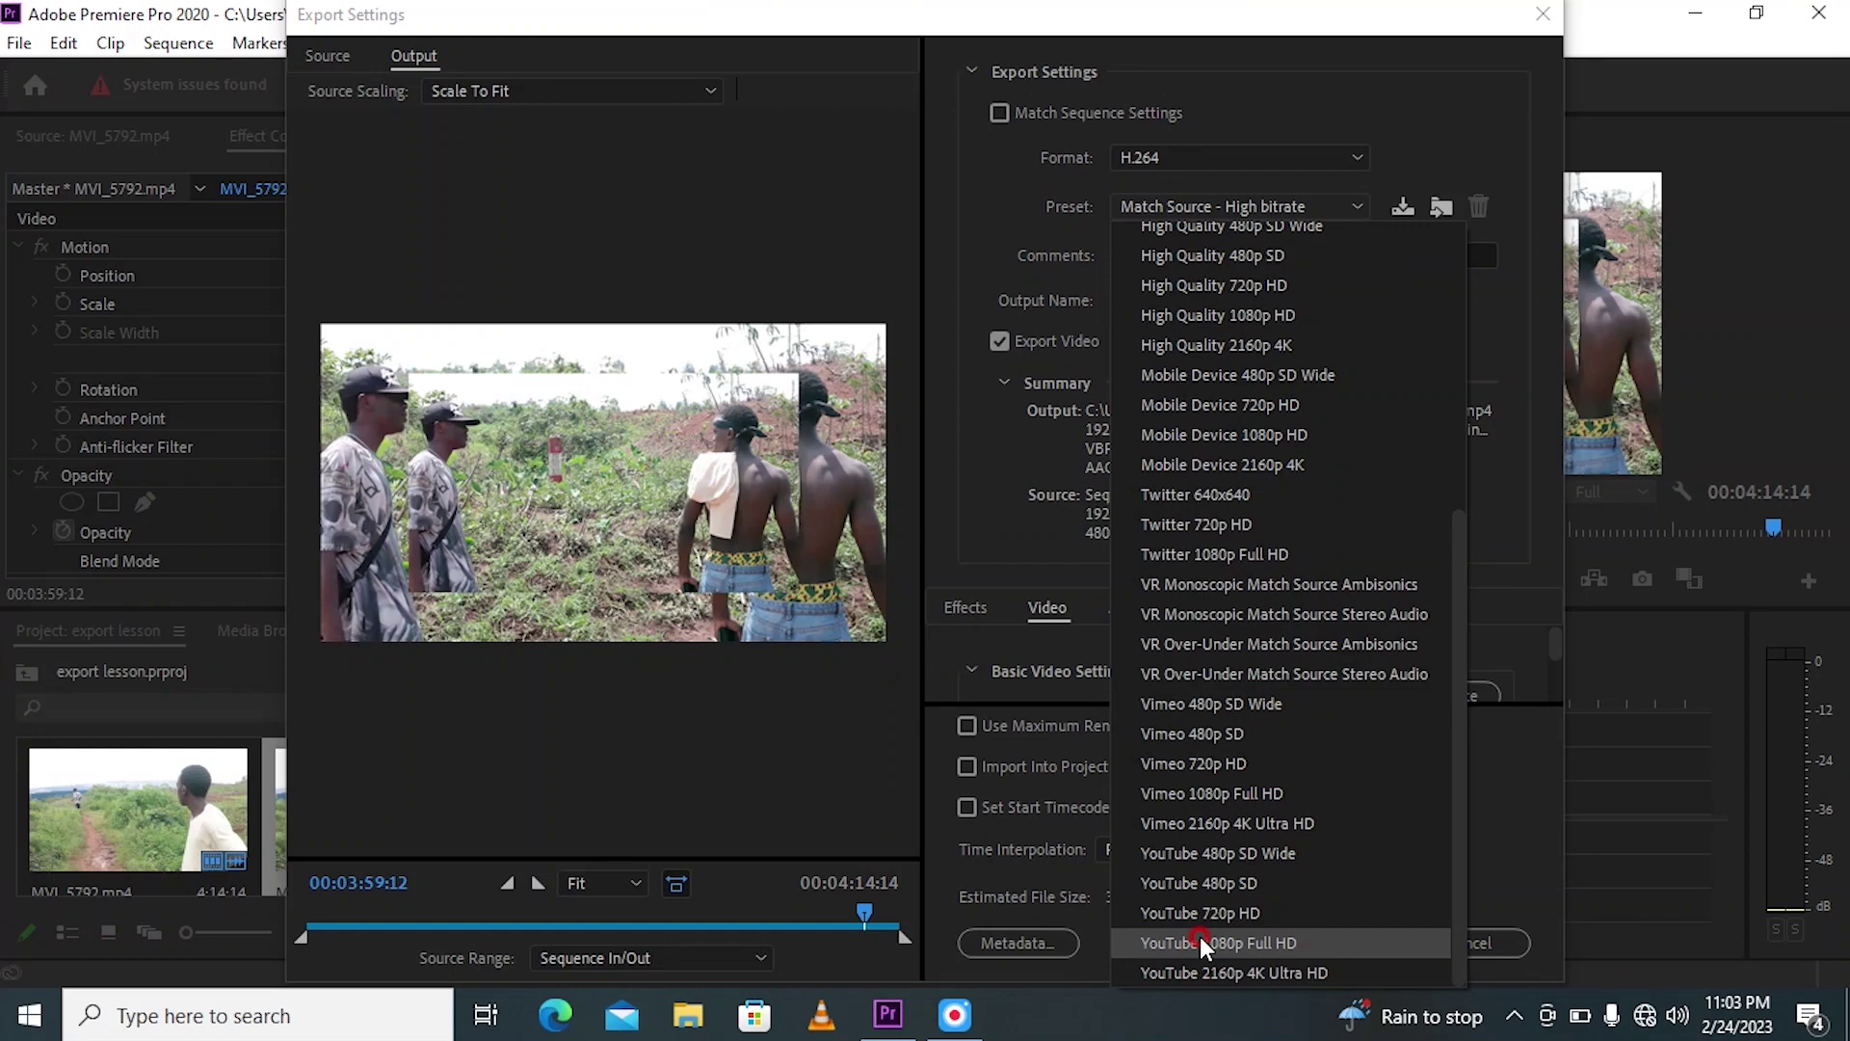
click(1200, 935)
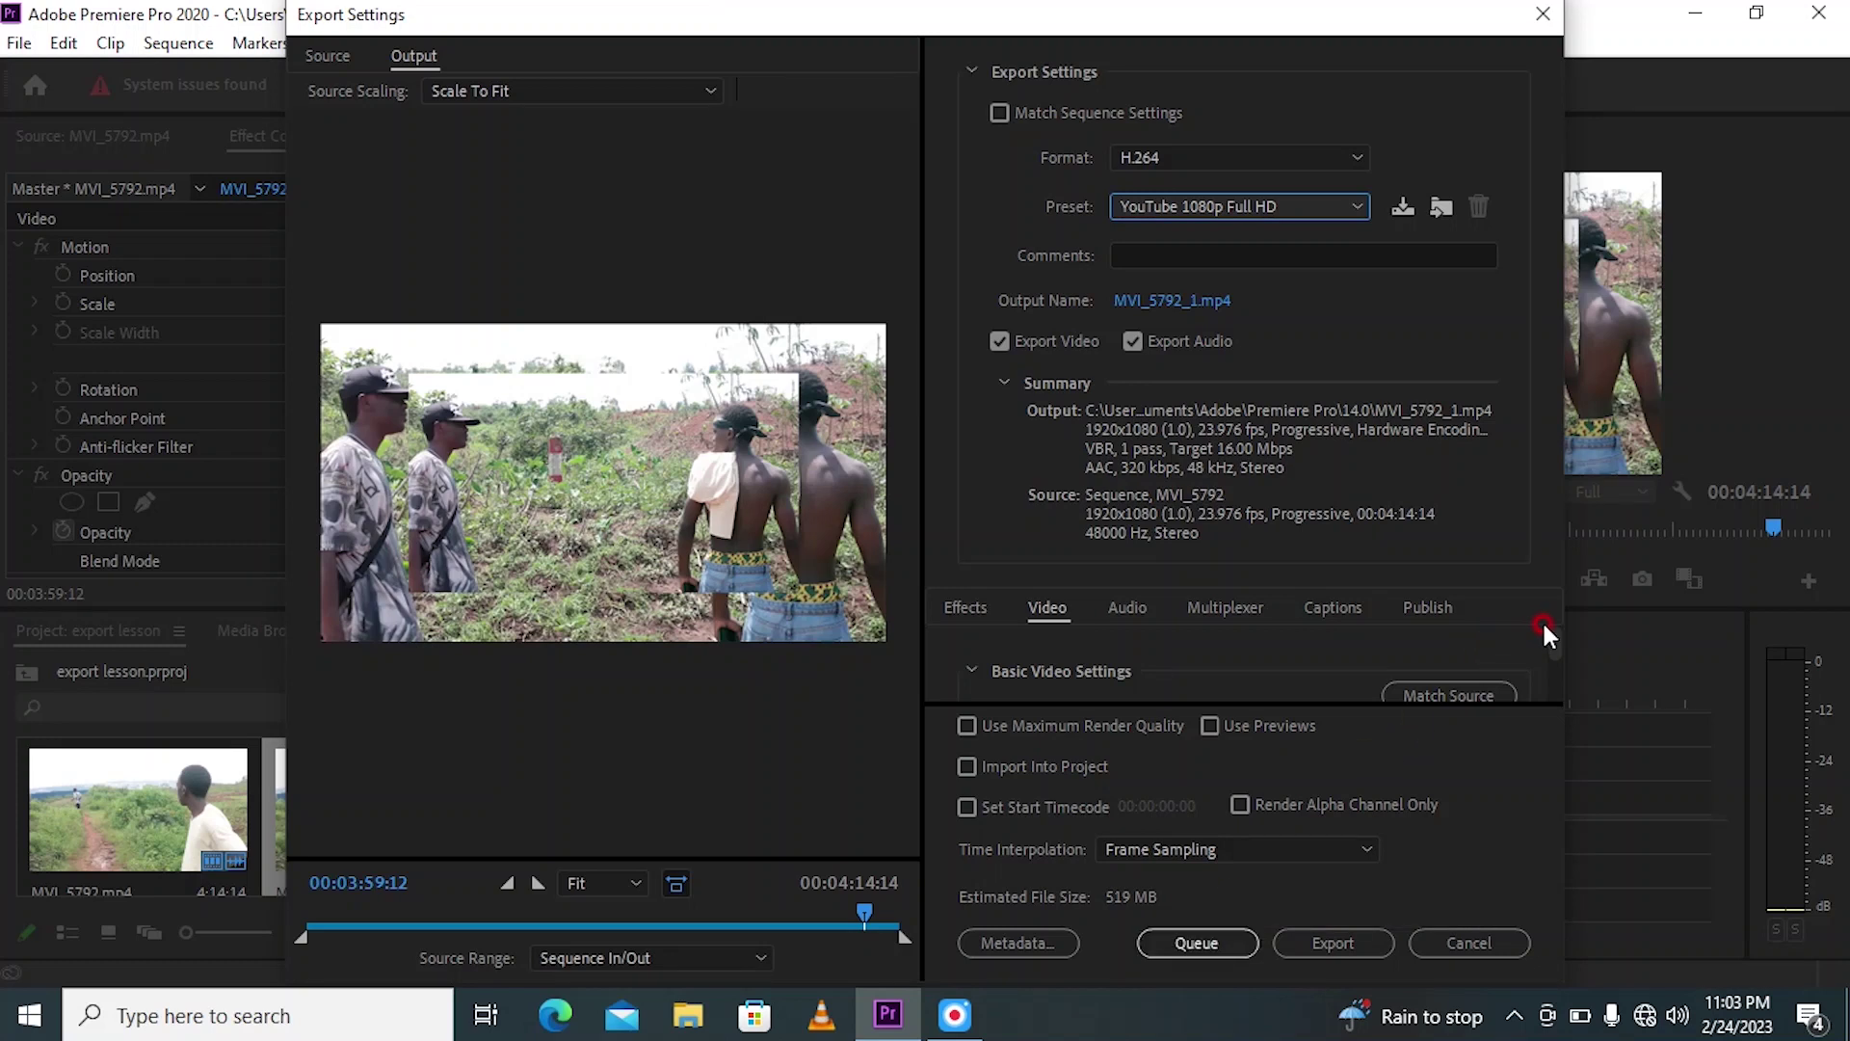
Lower the Target Bitrate from 16 to 5.76 Mbps, dropping the estimated file size to 193 MB.
drag(1553, 634, 1553, 643)
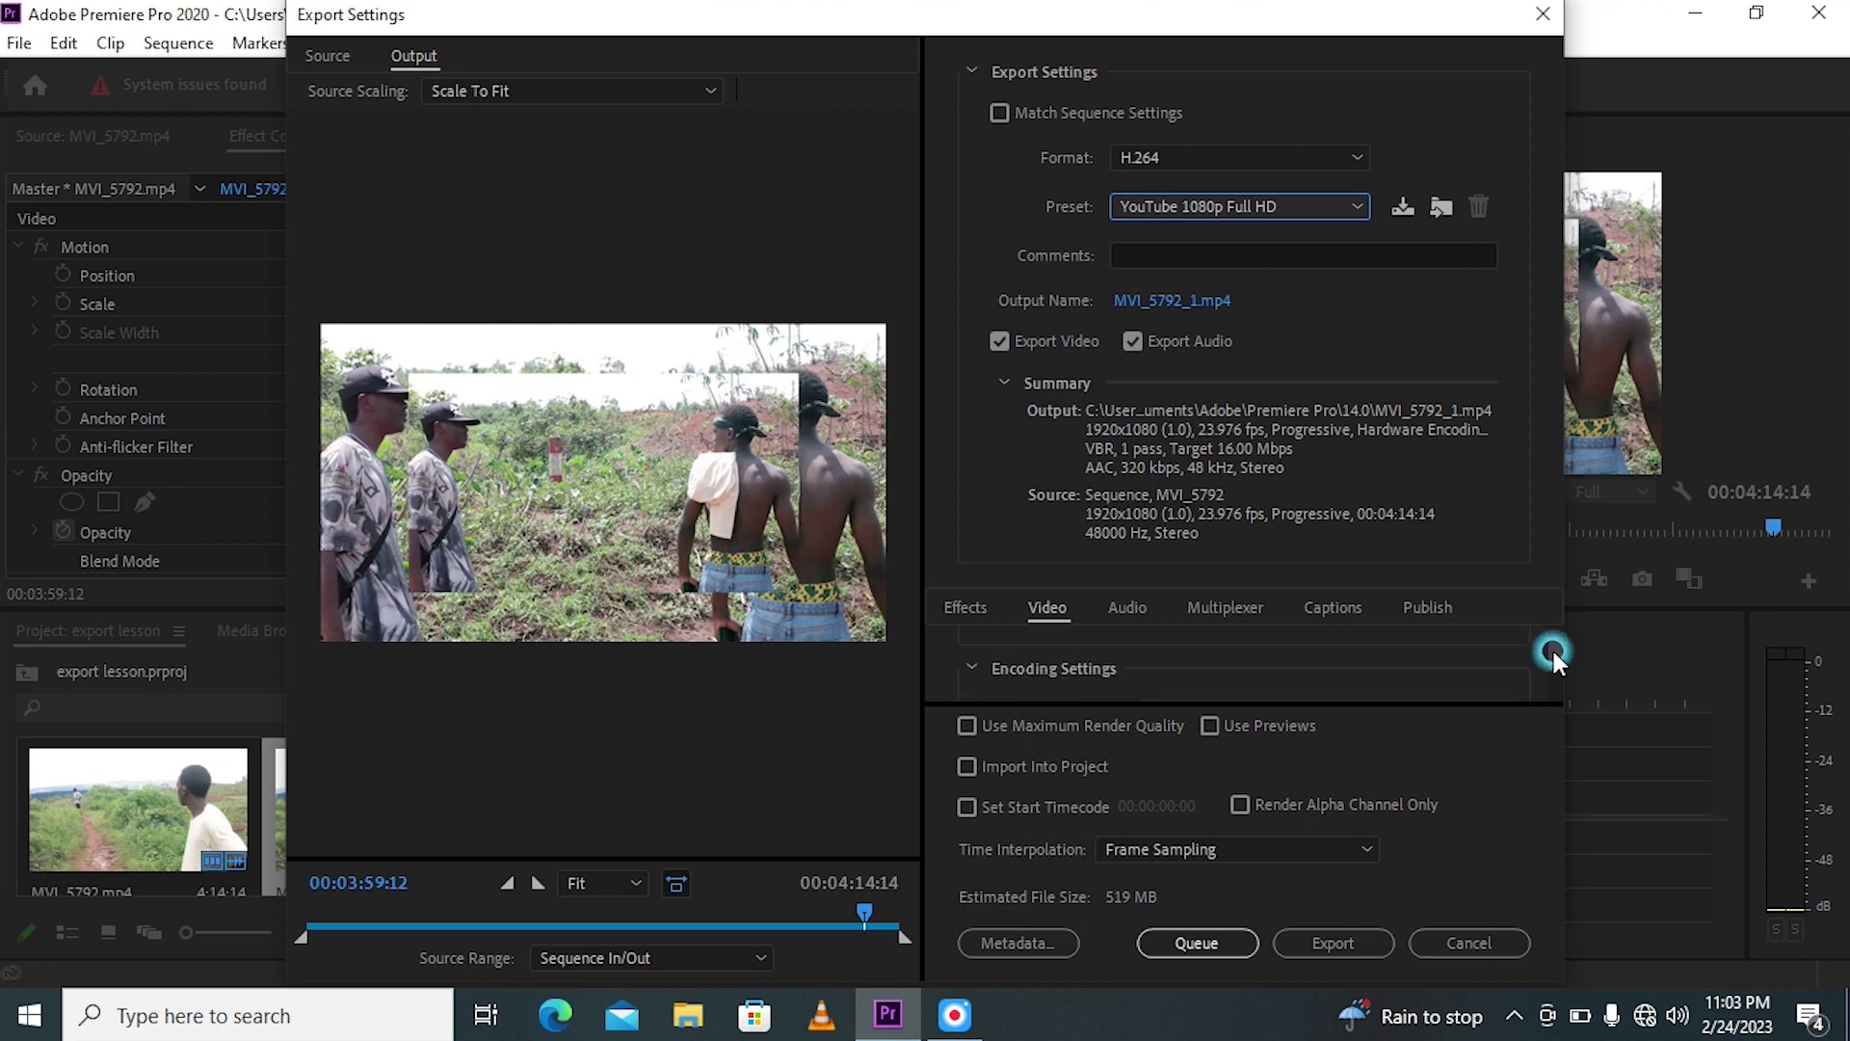
drag(1551, 643, 1556, 674)
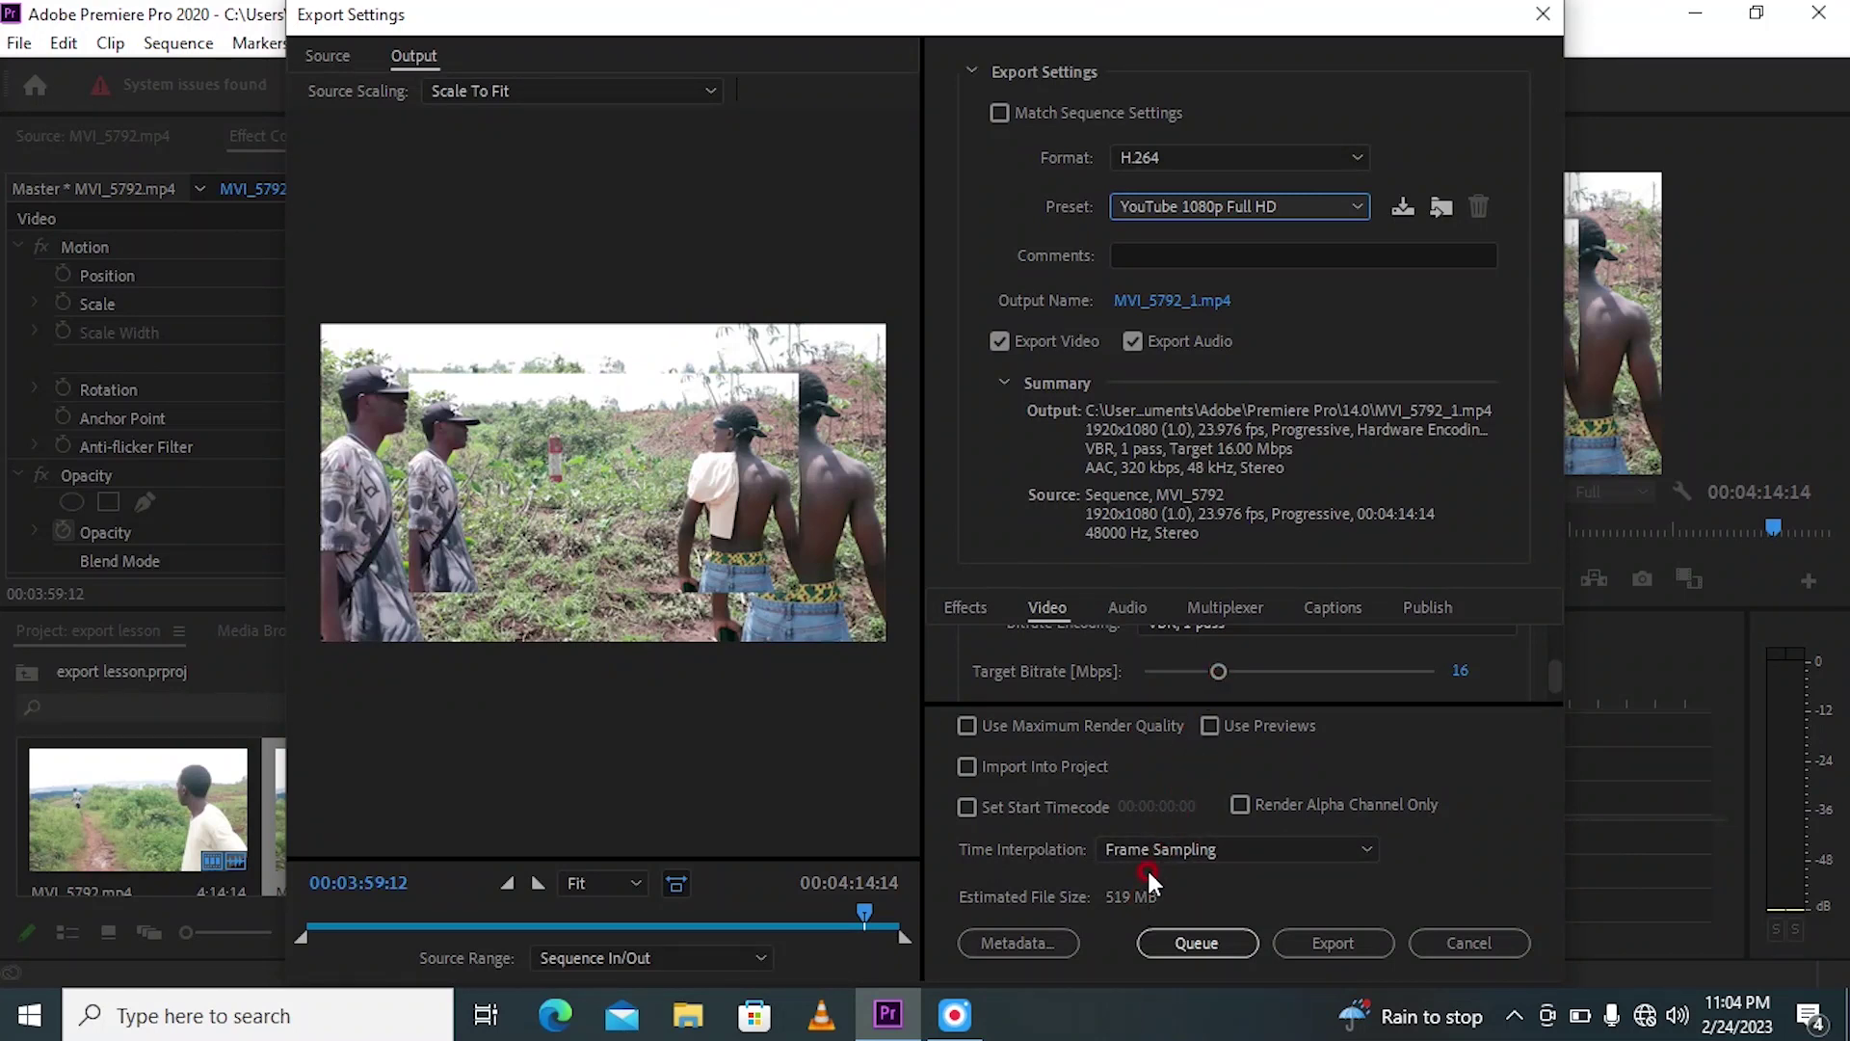
click(1217, 671)
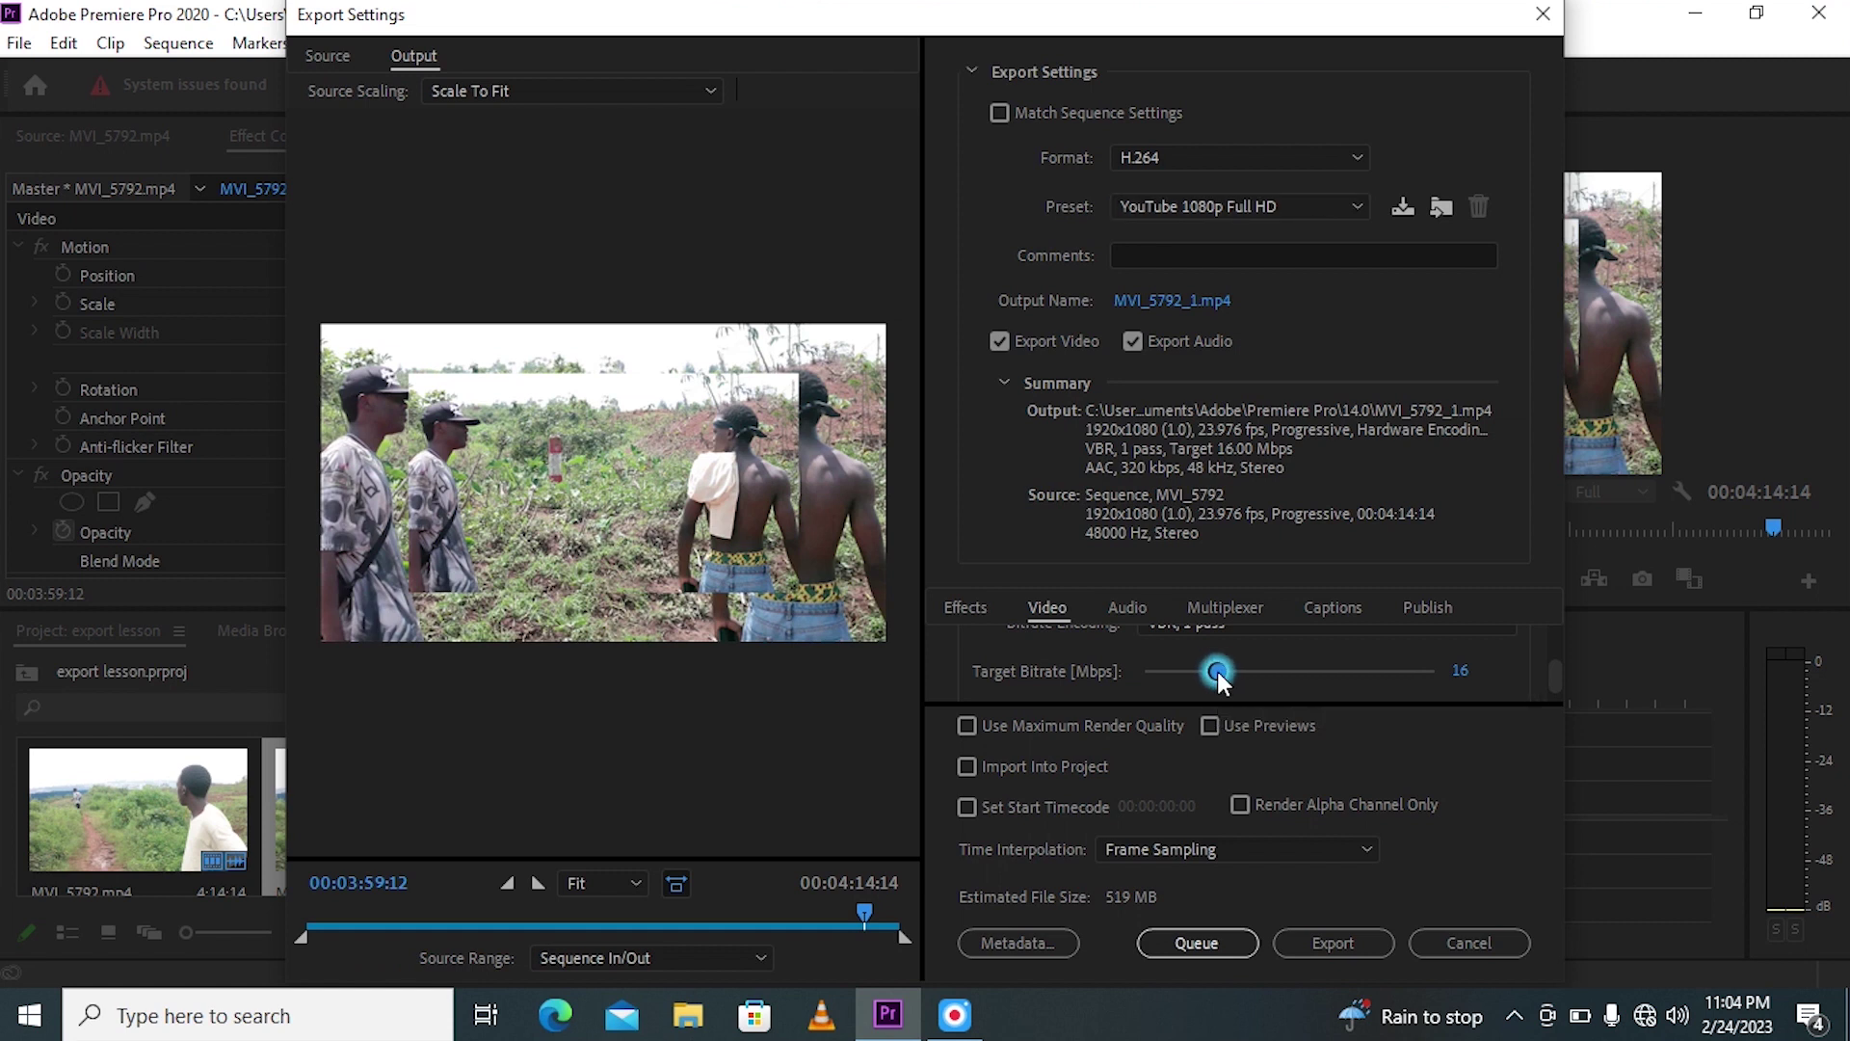
drag(1217, 670, 1170, 673)
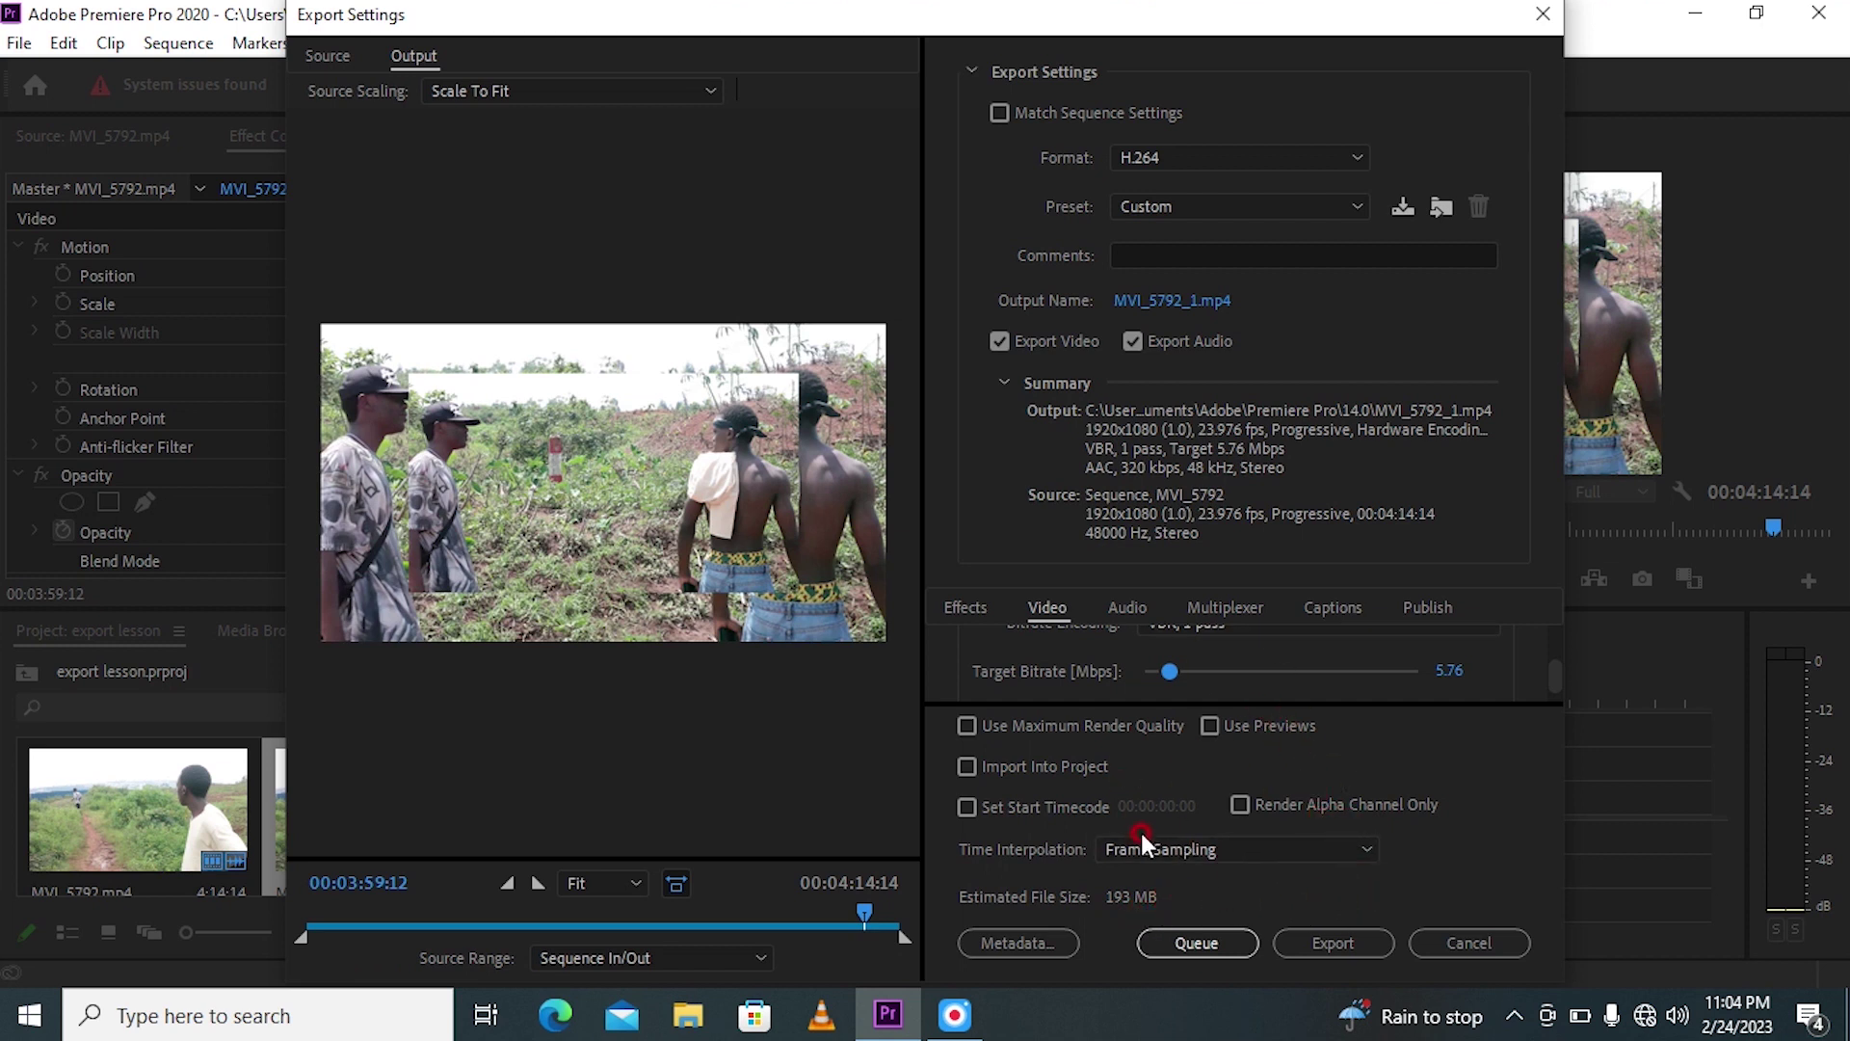
Begin encoding the sequence as H.264 to MVI_5792_1.mp4.
click(1326, 945)
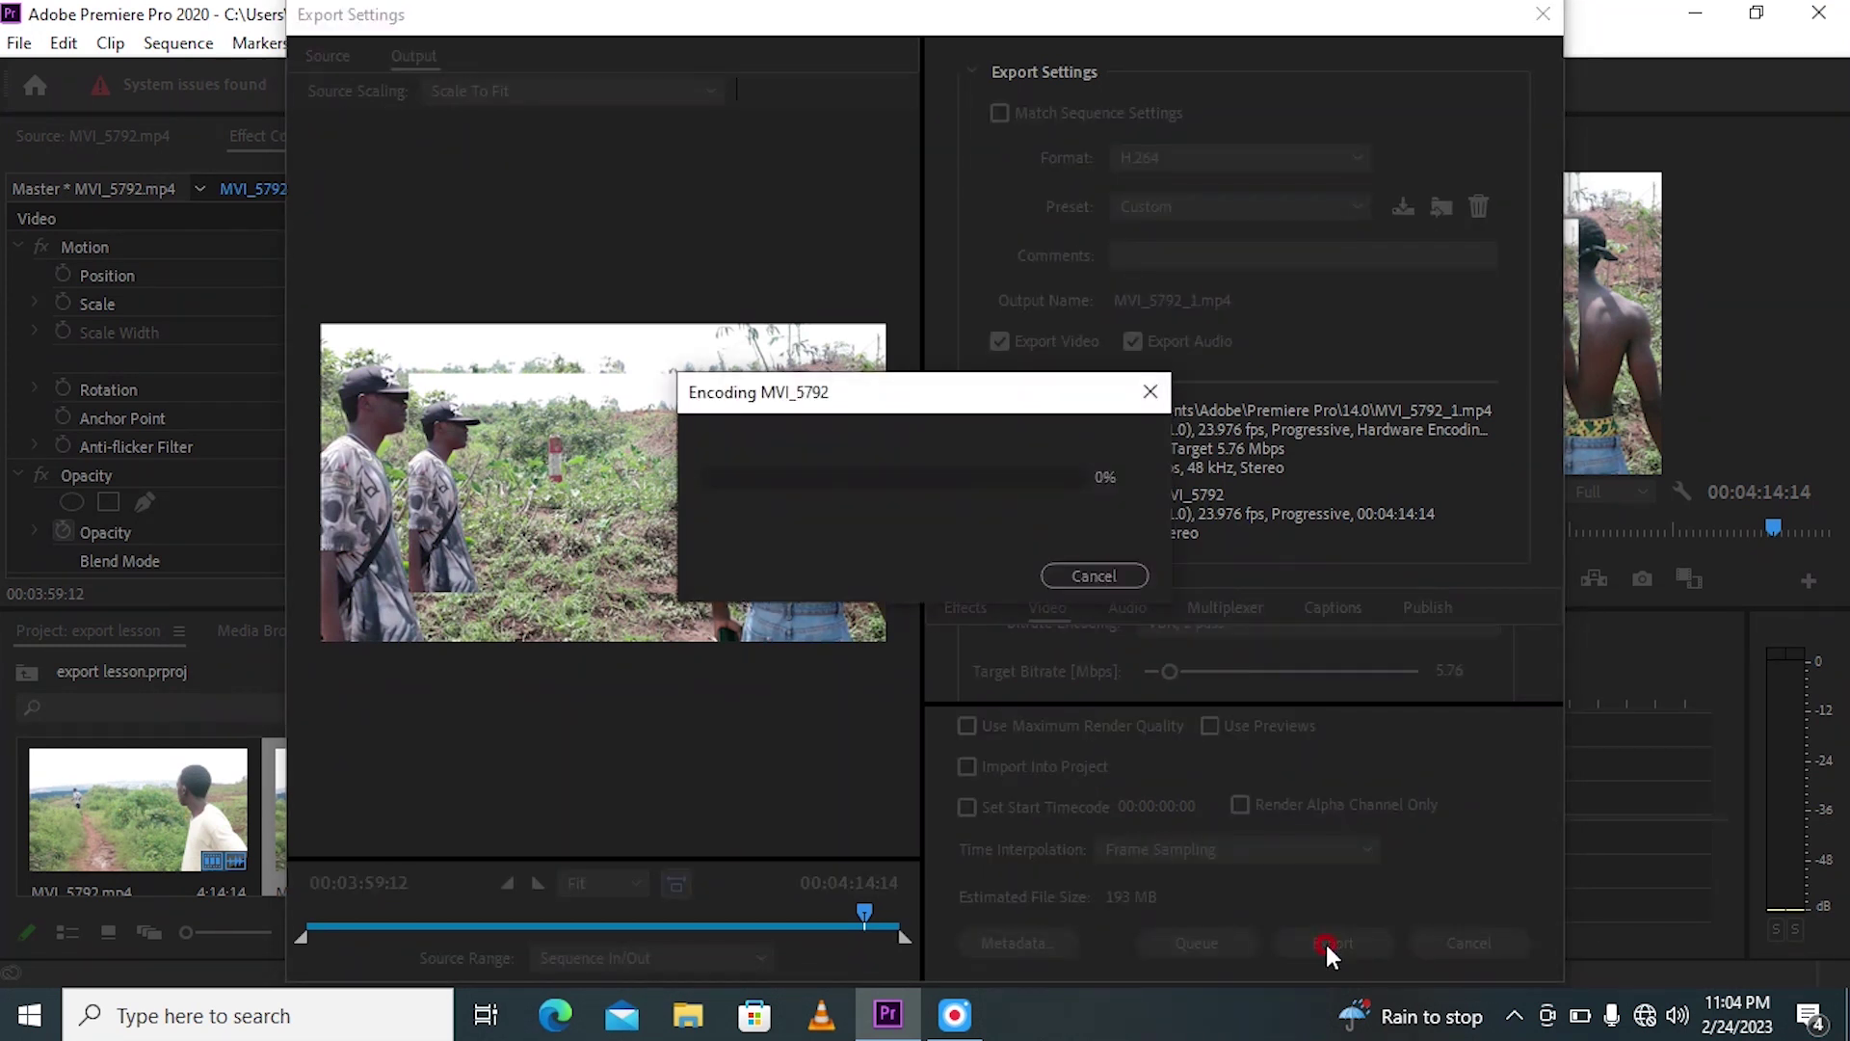